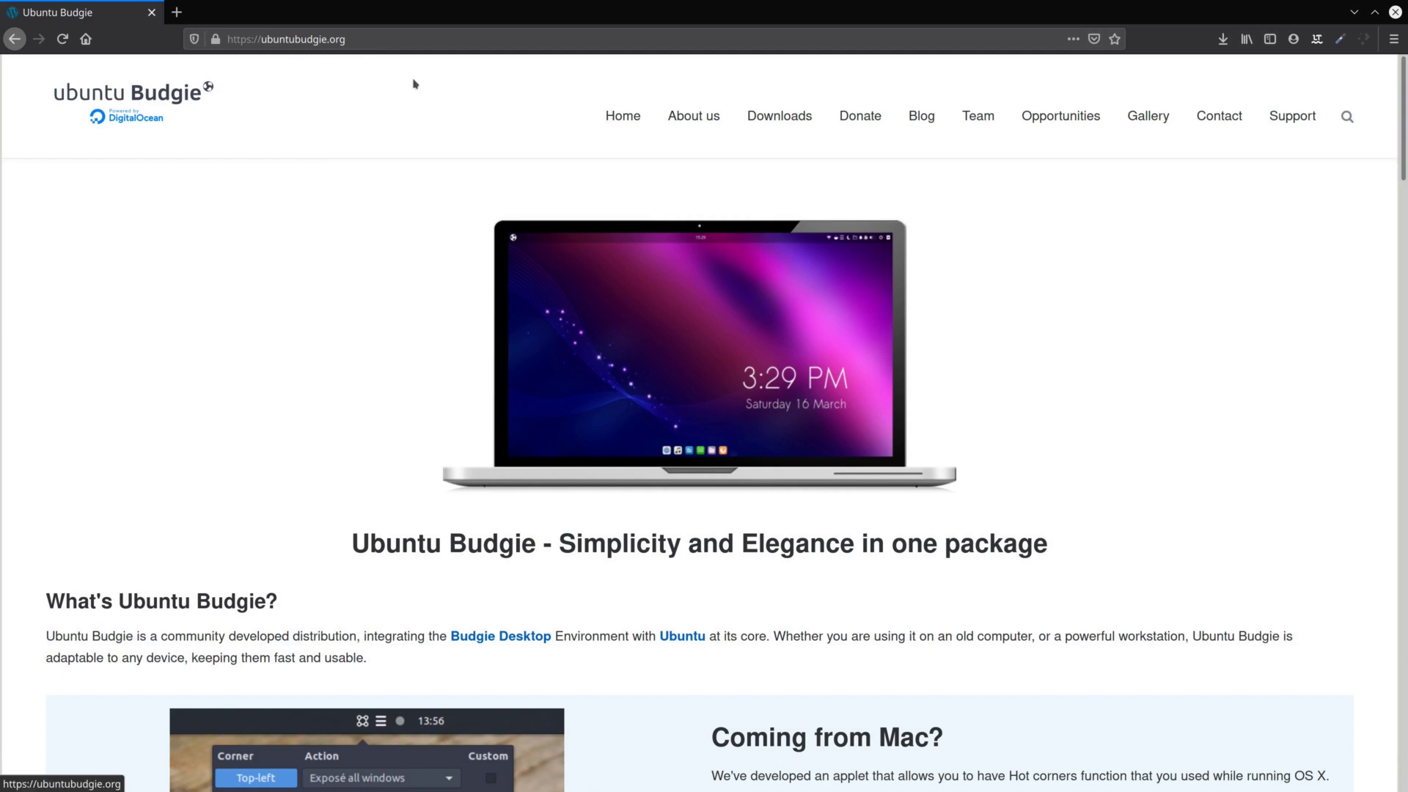
Step: Scroll down through the ubuntubudgie.org homepage and back up to the top
scroll(433, 389, "down", 10)
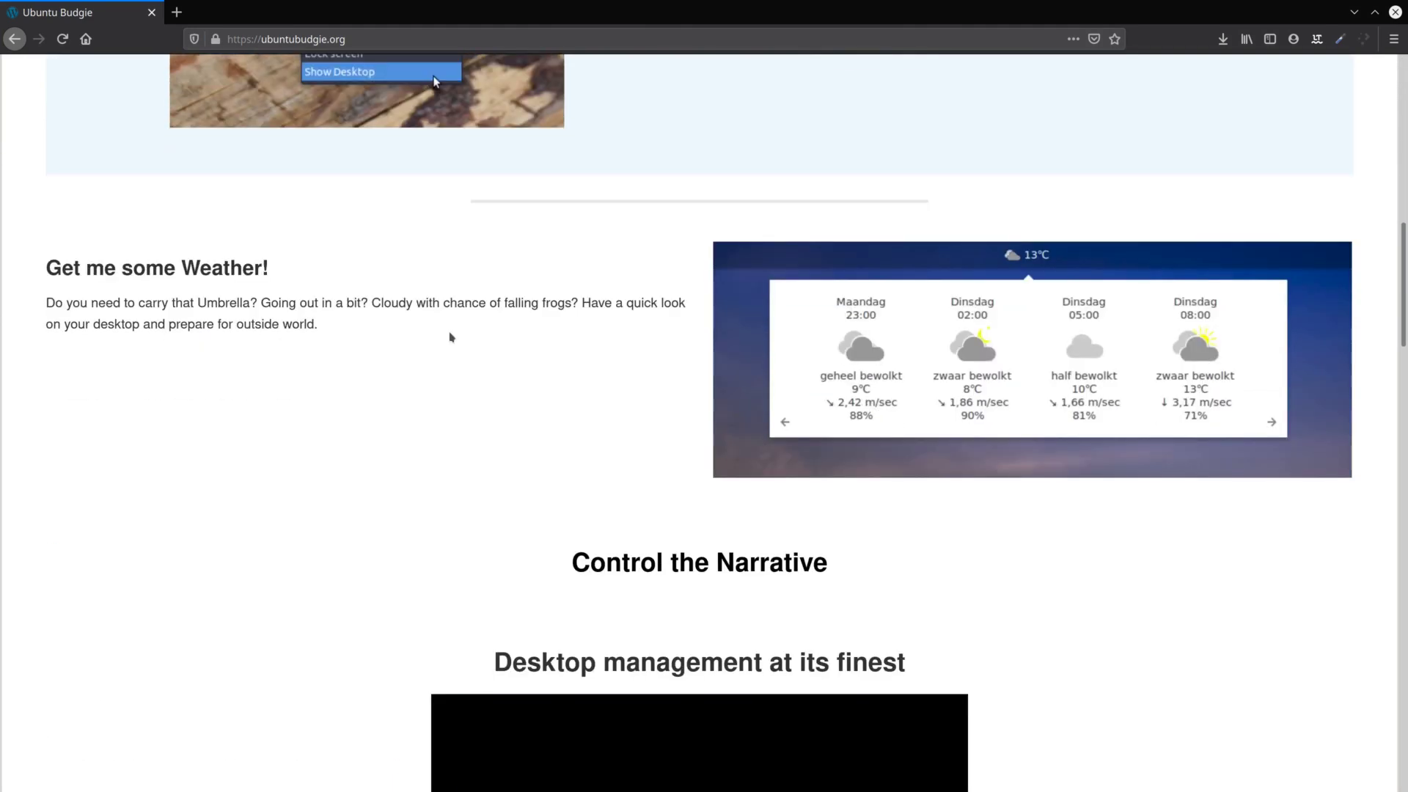
scroll(451, 336, "down", 8)
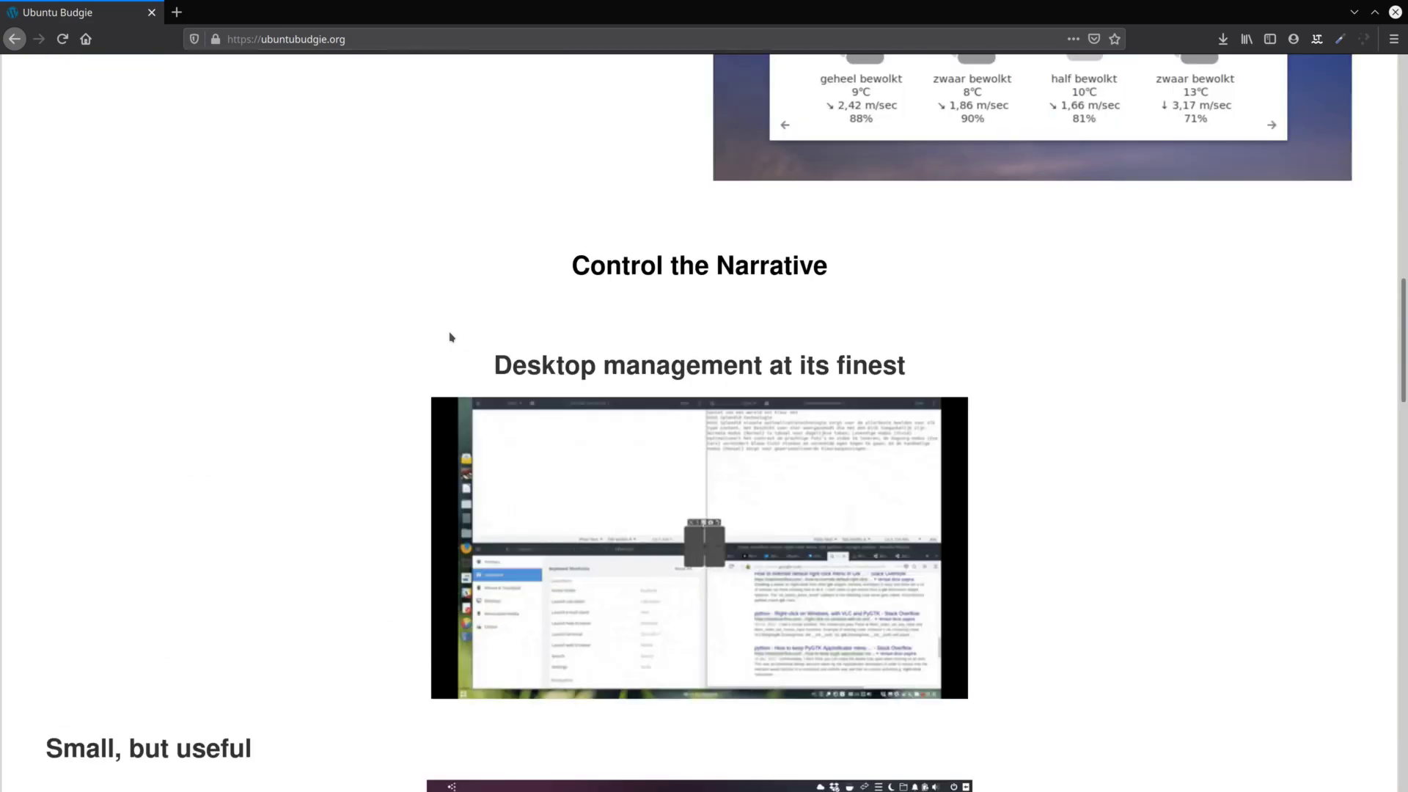
scroll(314, 355, "down", 6)
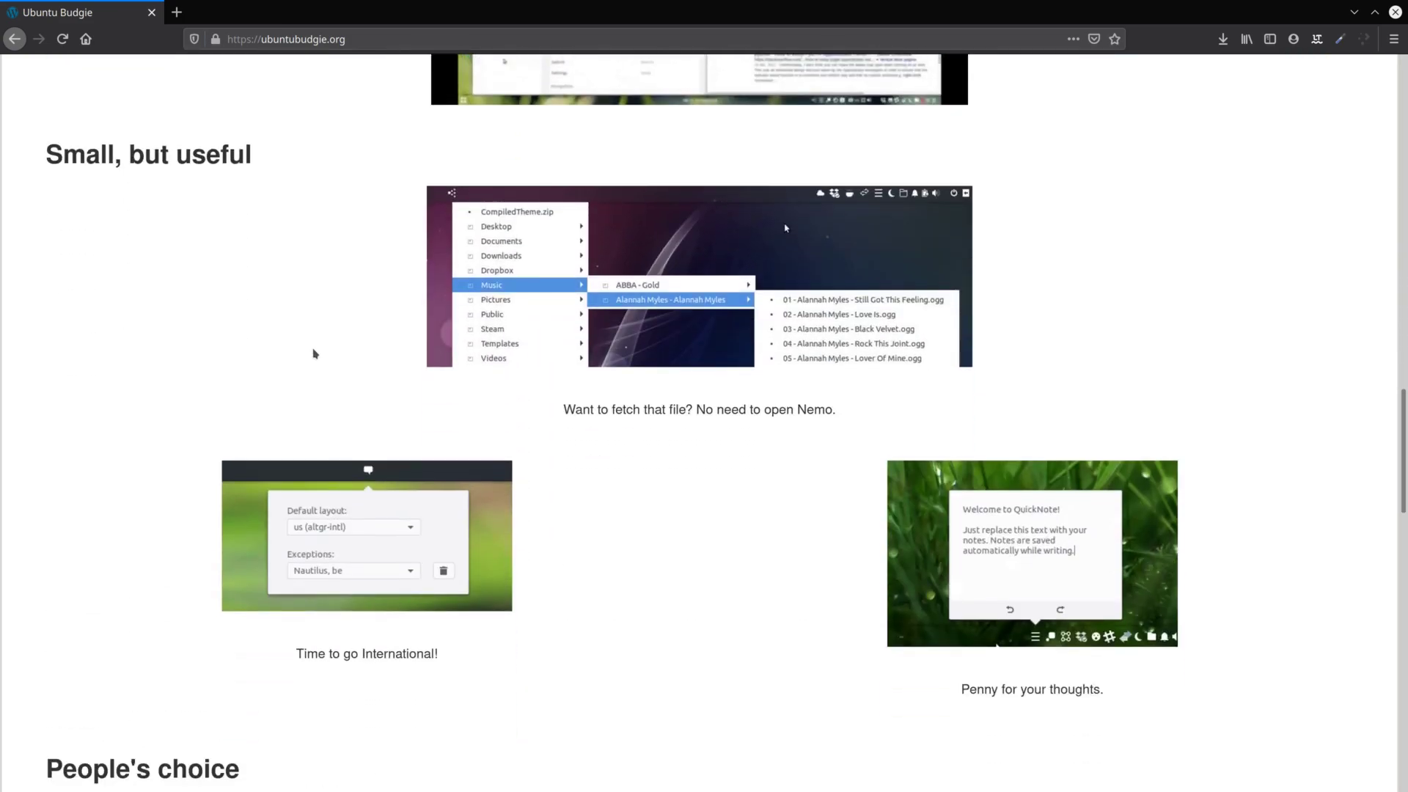
scroll(314, 353, "up", 14)
scroll(314, 353, "up", 10)
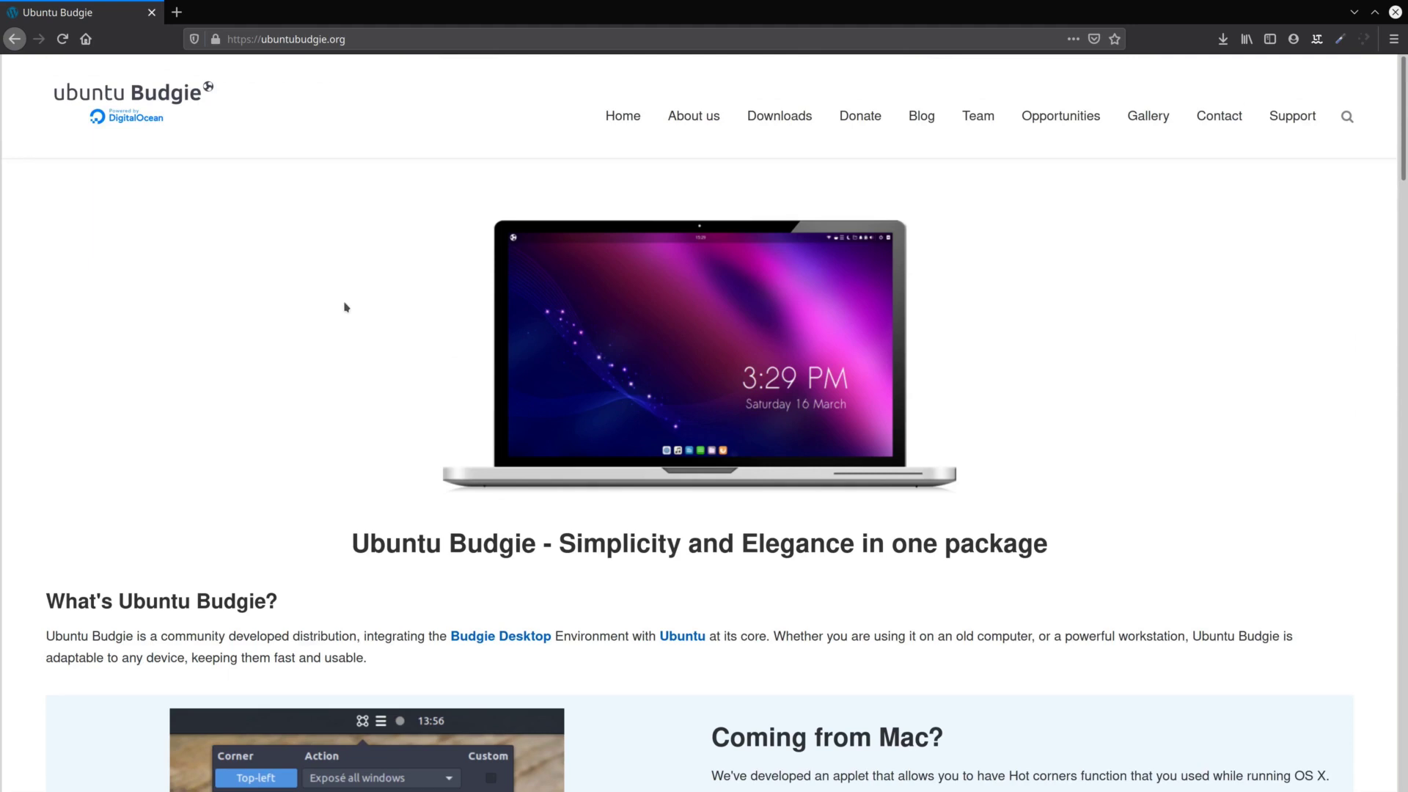
left_click(789, 121)
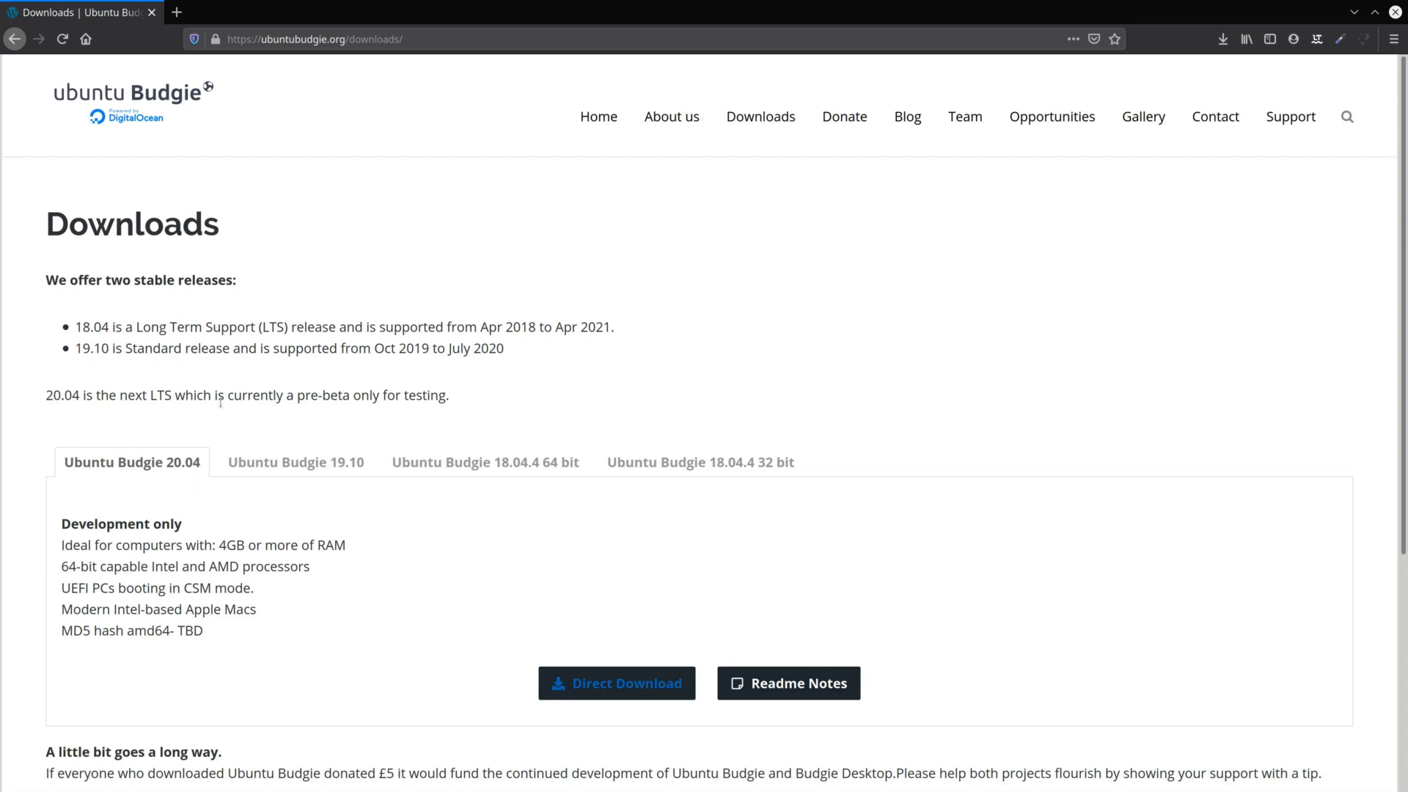
left_click_drag(355, 396, 439, 397)
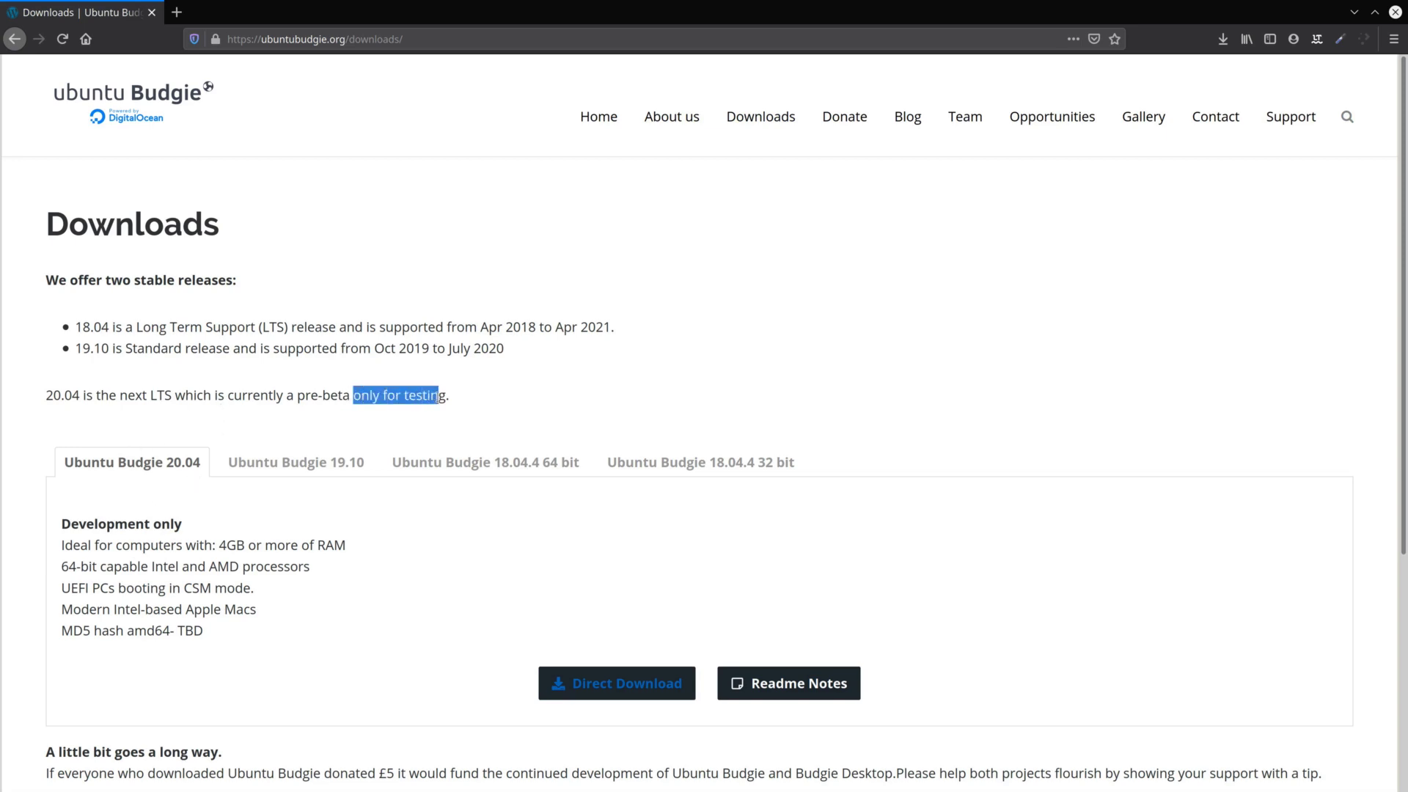
left_click(432, 396)
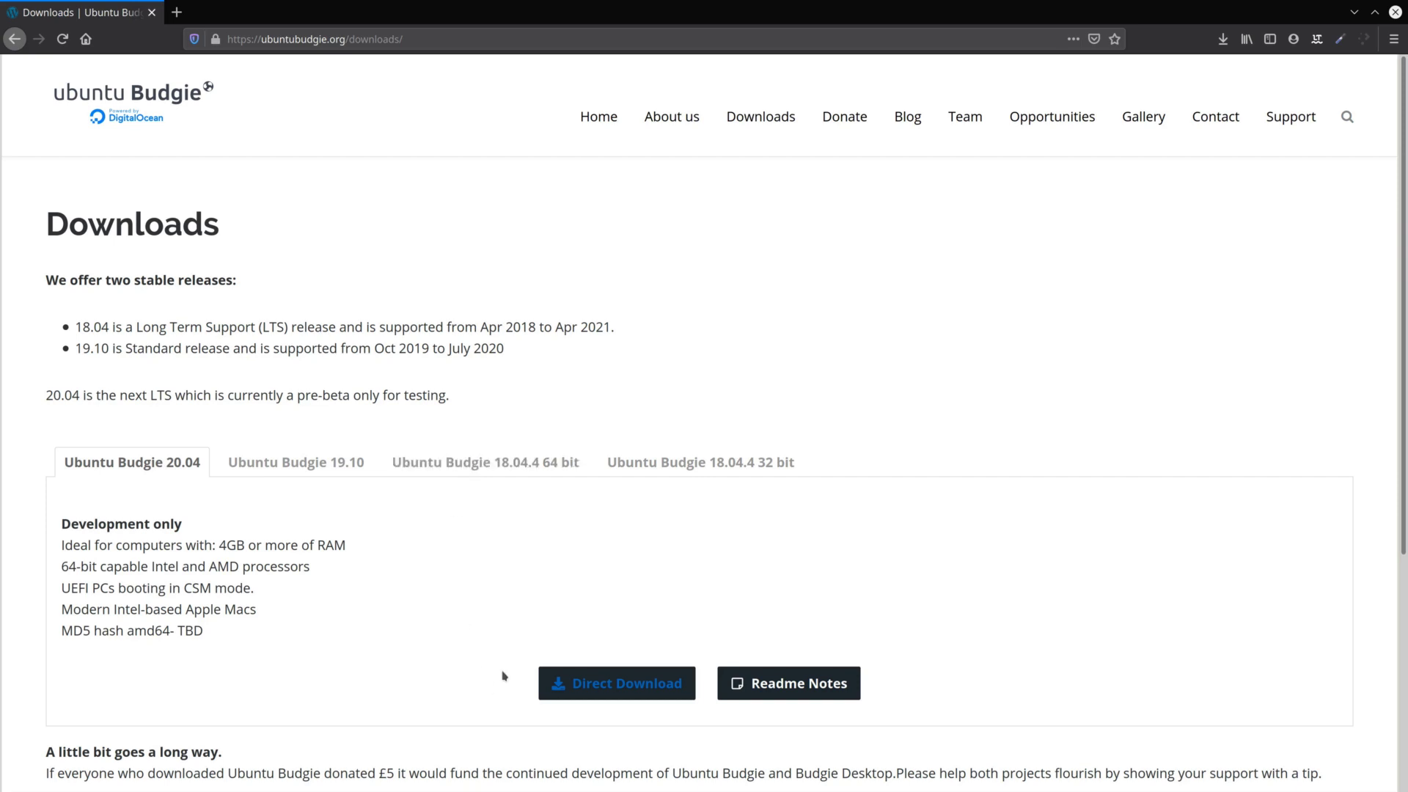
scroll(504, 676, "down", 5)
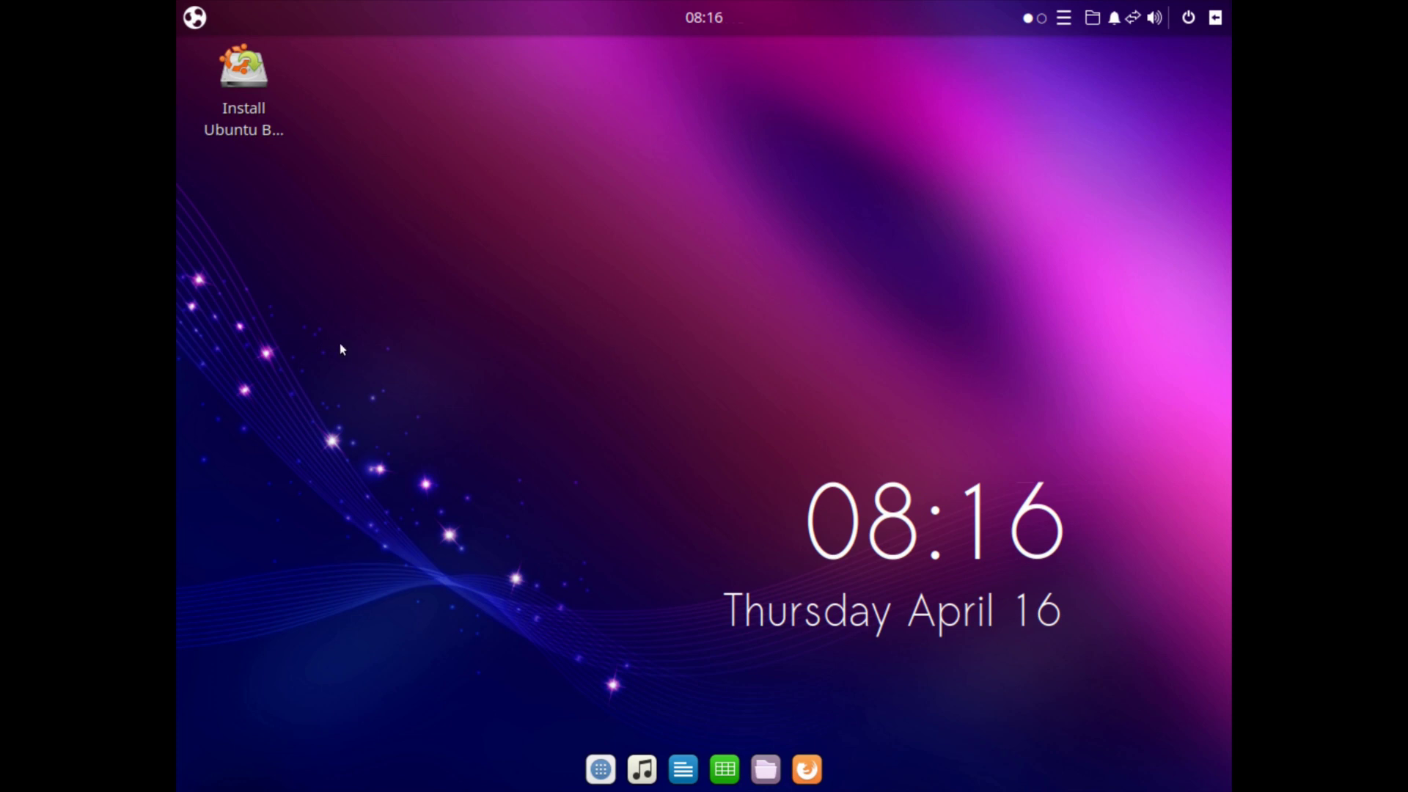
Step: Launch the Ubuntu Budgie installer, keep English, and select the Switzerland keyboard layout
double_click(248, 69)
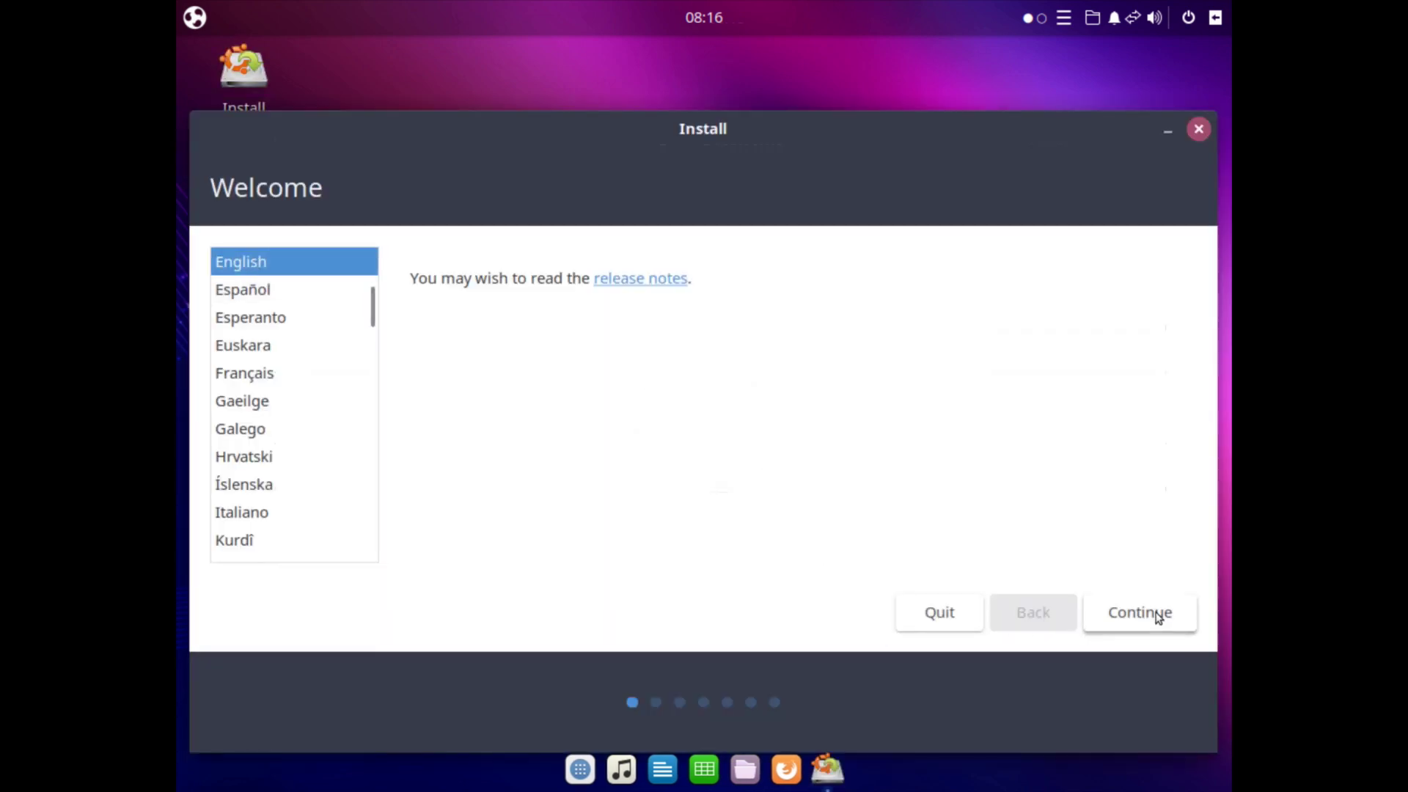
left_click(1157, 613)
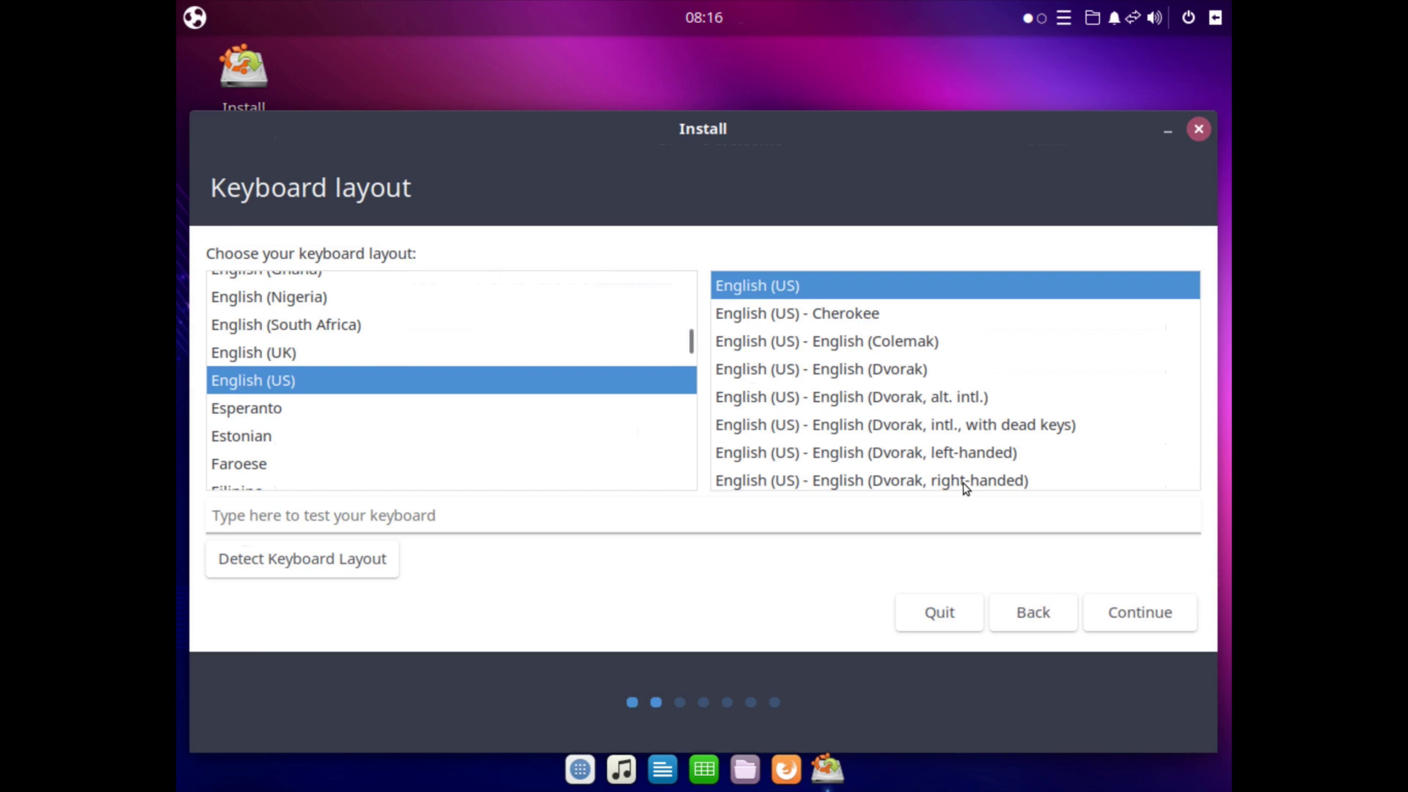
left_click_drag(691, 341, 690, 459)
left_click(251, 380)
left_click(890, 476)
left_click(1146, 612)
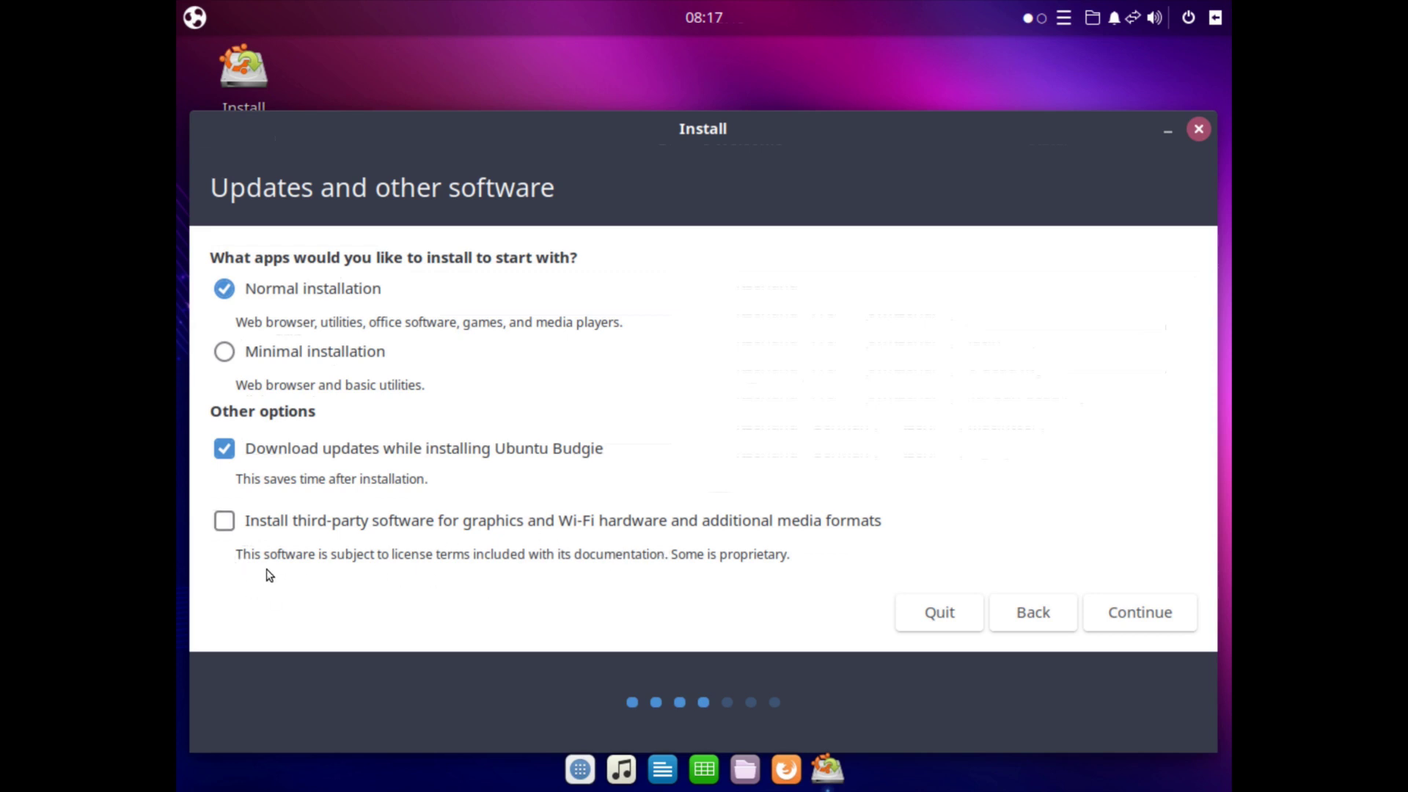
Step: Include third-party software, erase the whole disk with no advanced features, and confirm the changes
left_click(225, 522)
left_click(1153, 612)
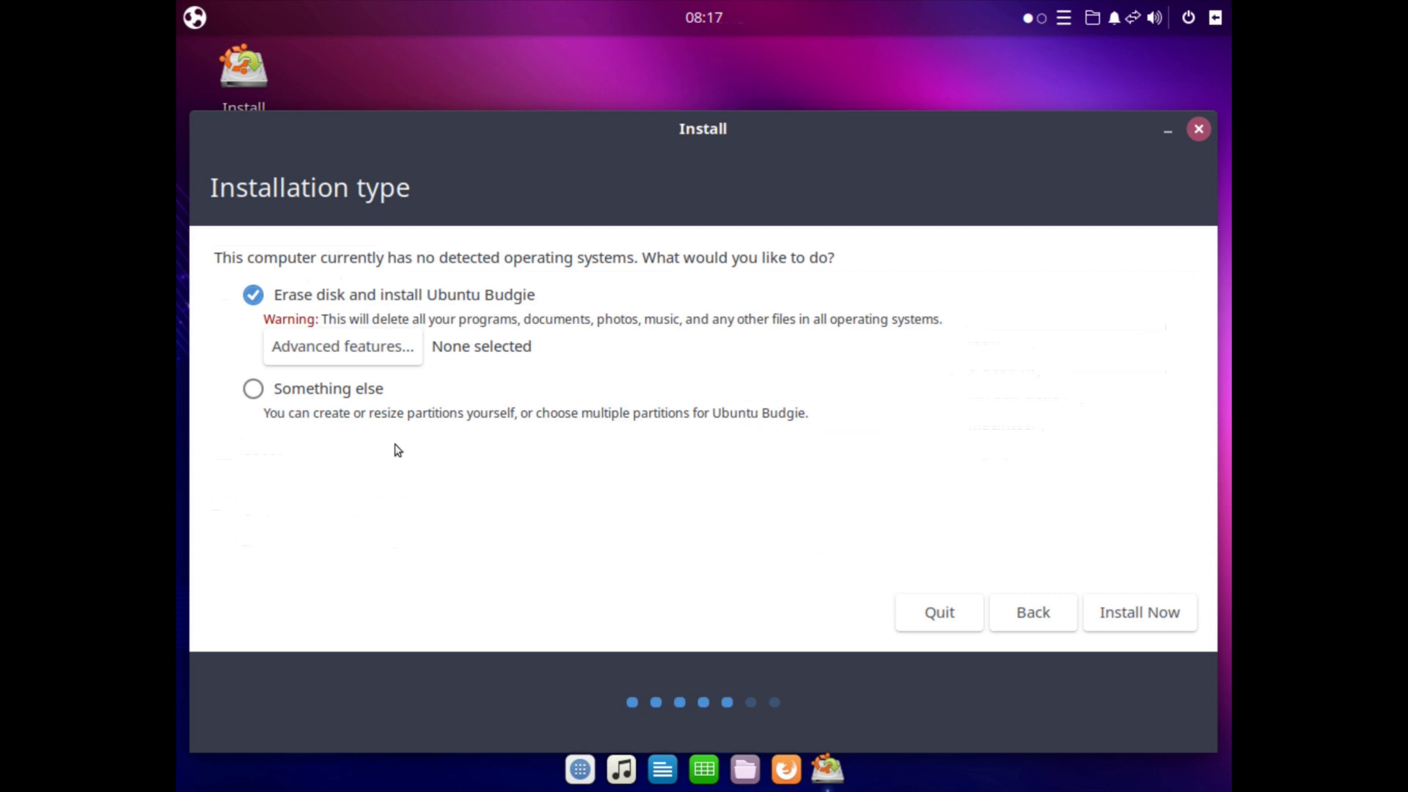
left_click(400, 349)
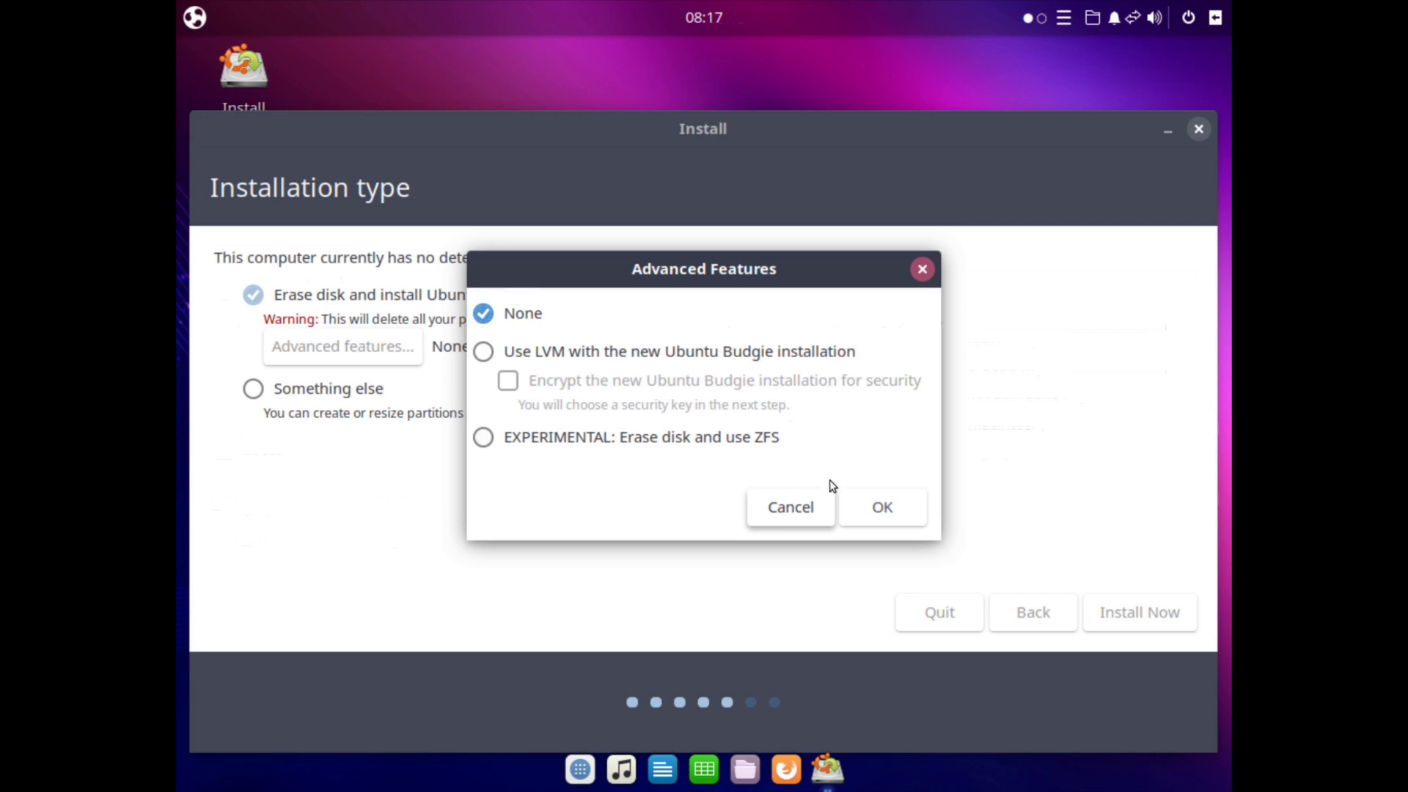
left_click(881, 523)
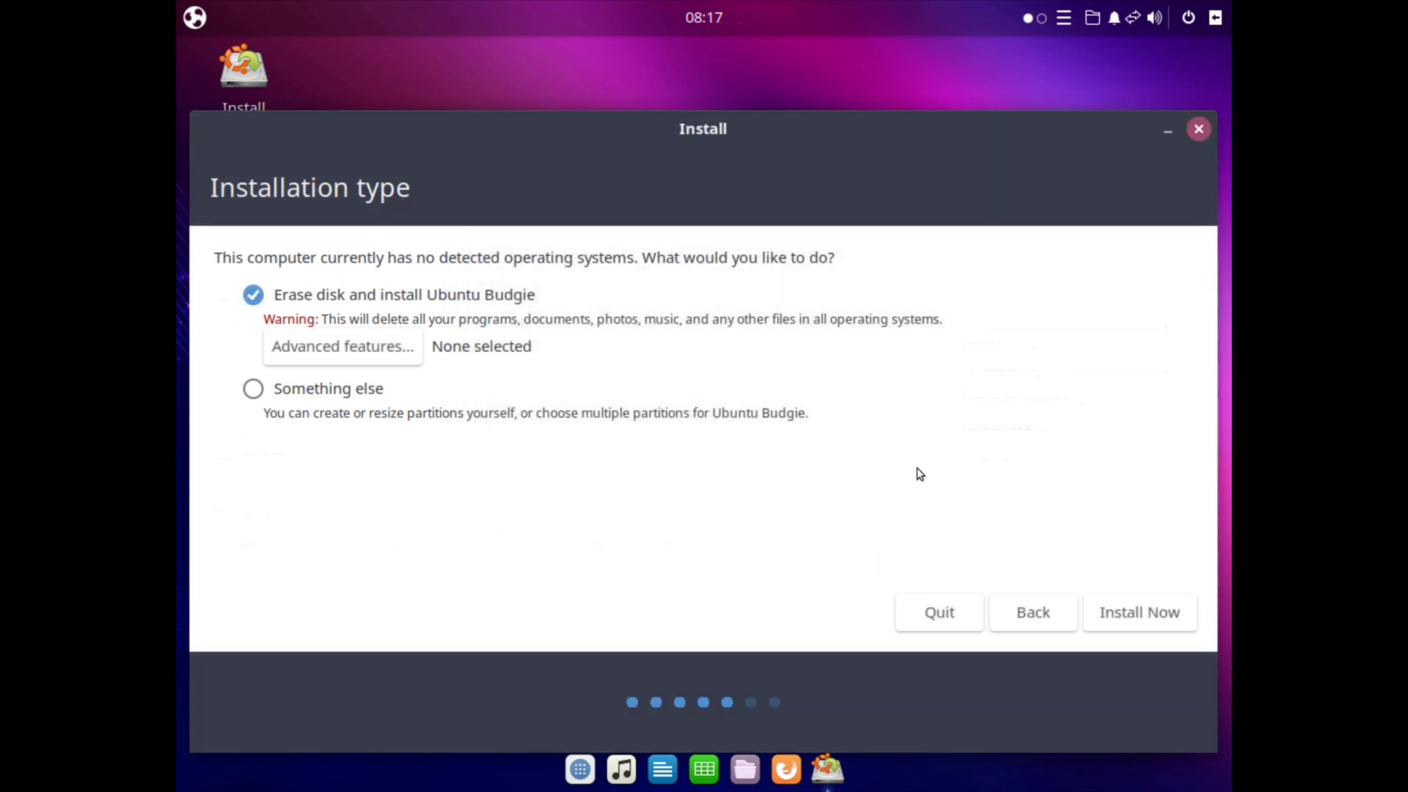
left_click(1159, 623)
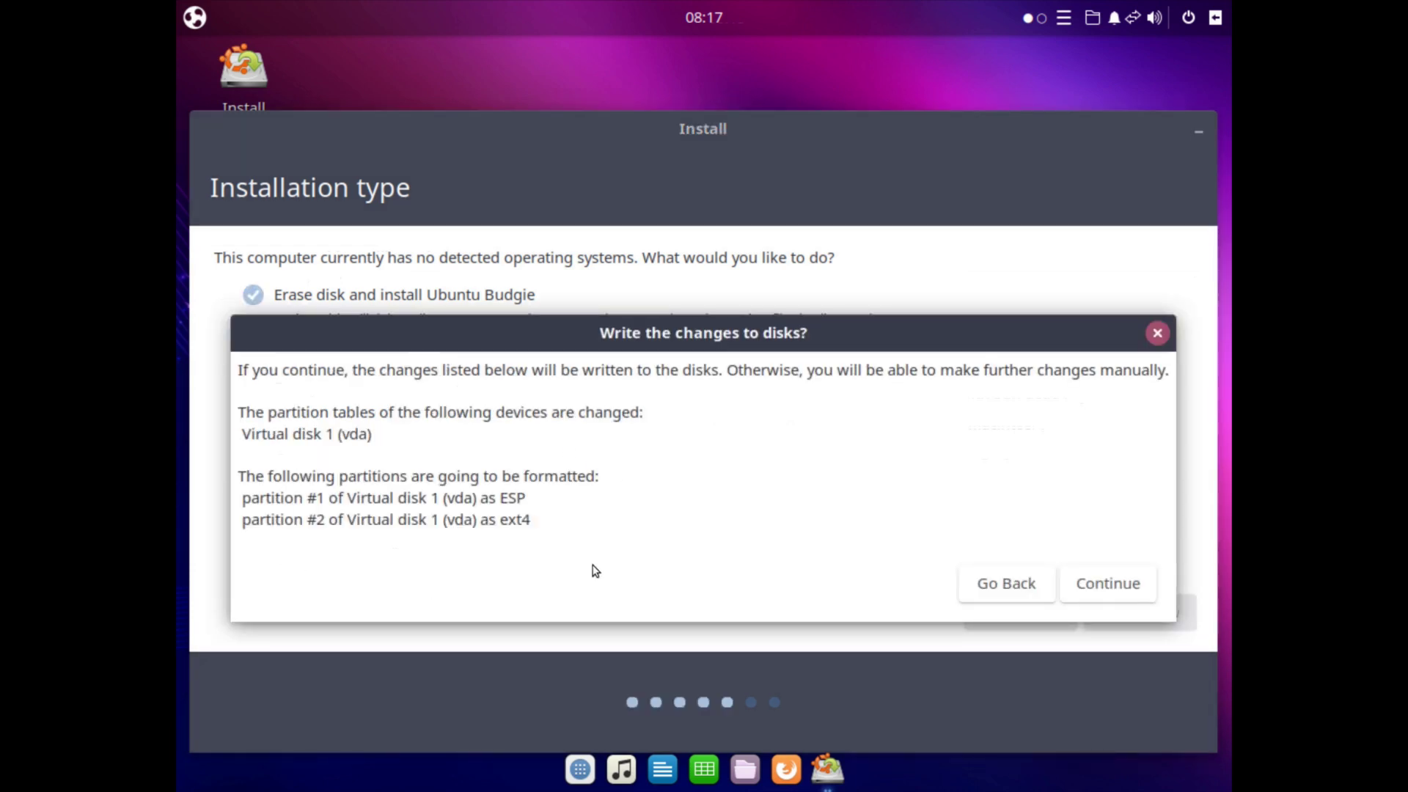
left_click(1089, 581)
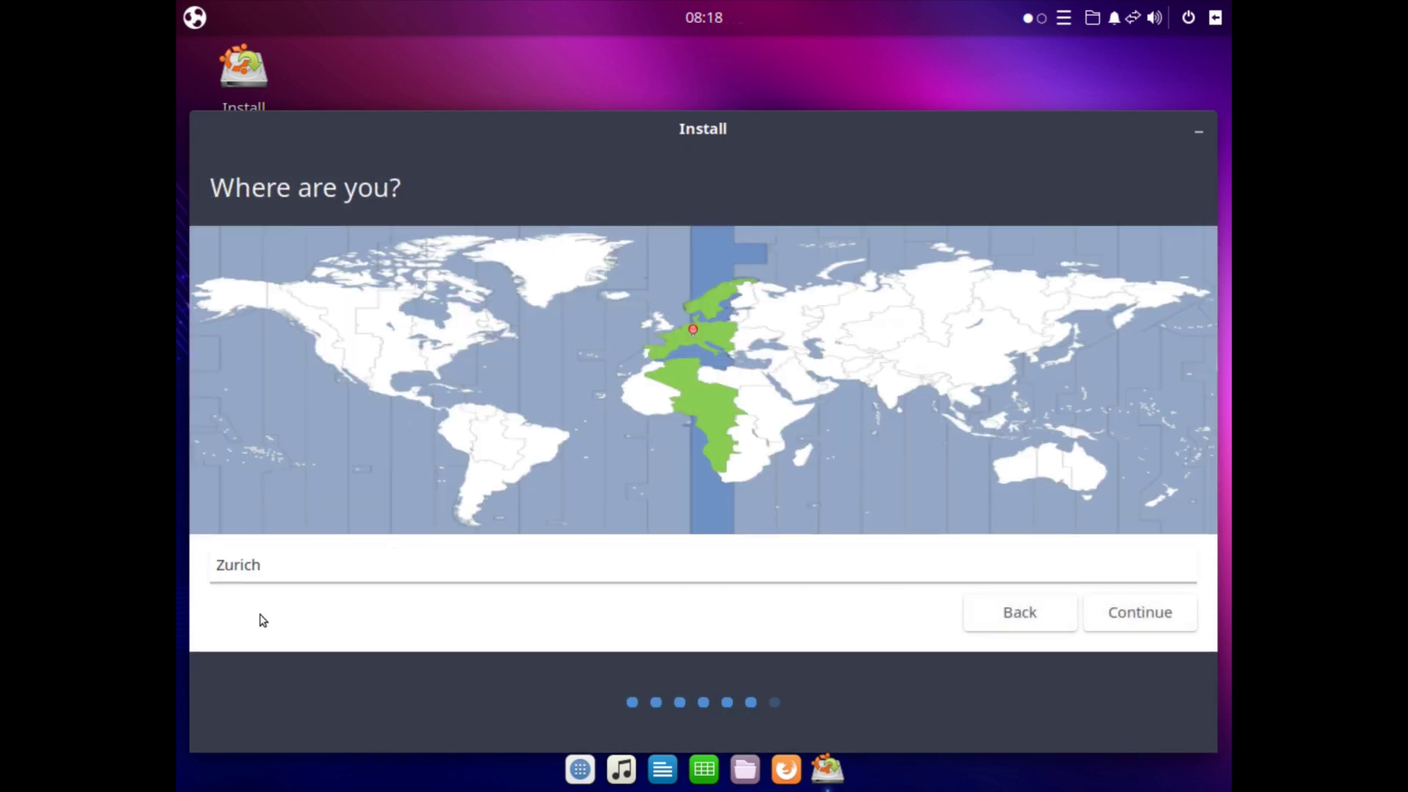
Step: Keep Zurich, then create the account with the user's full name, computer name ubuntub and a password
left_click(1137, 613)
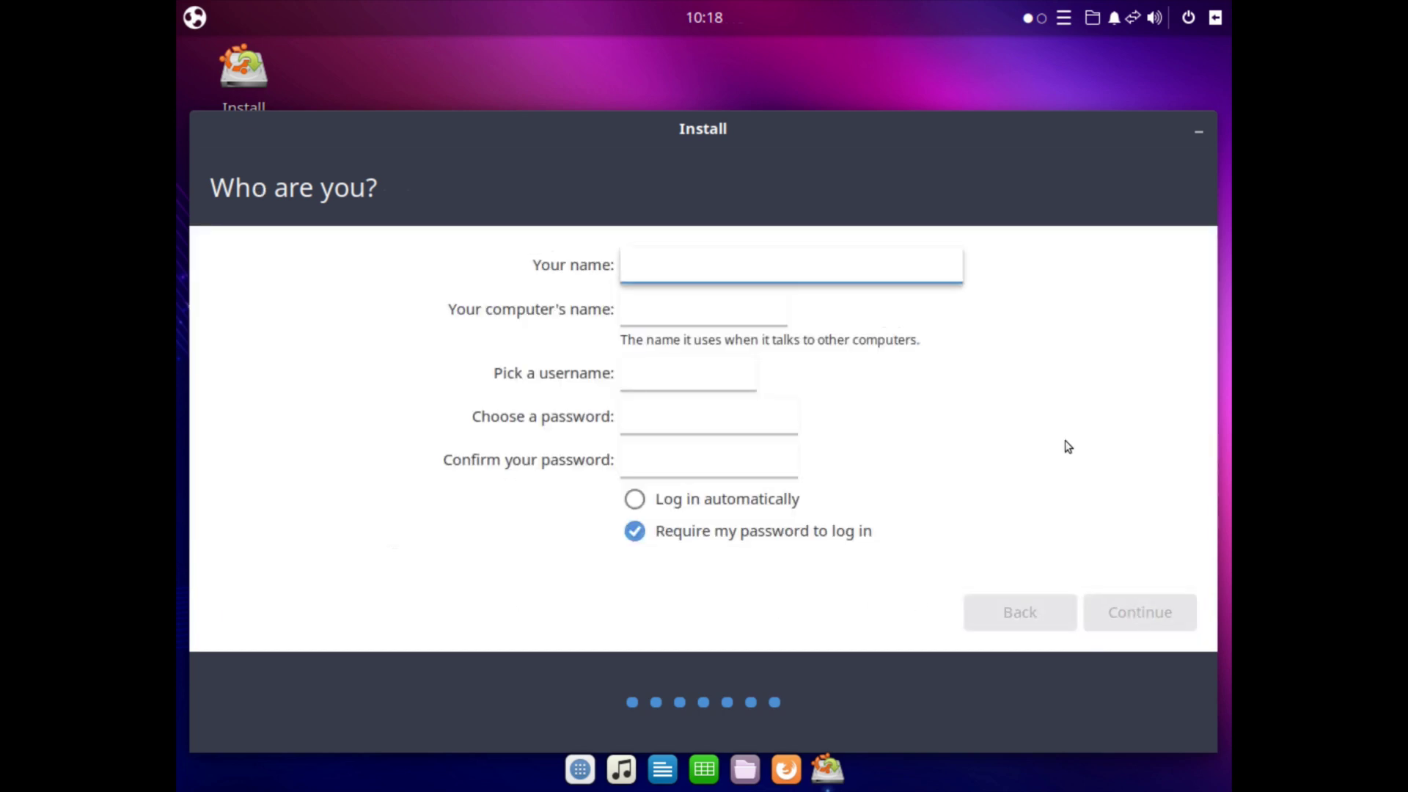
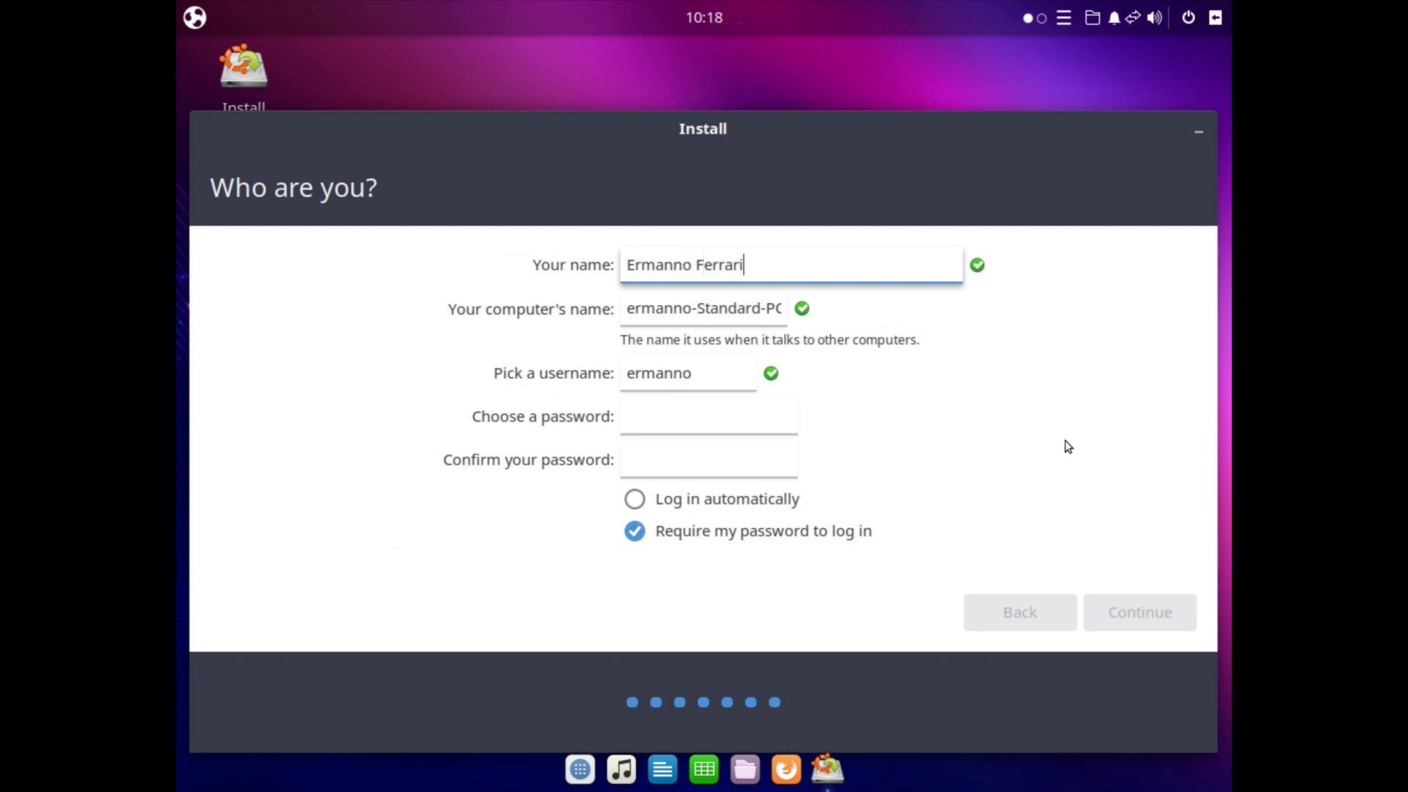
key("Tab")
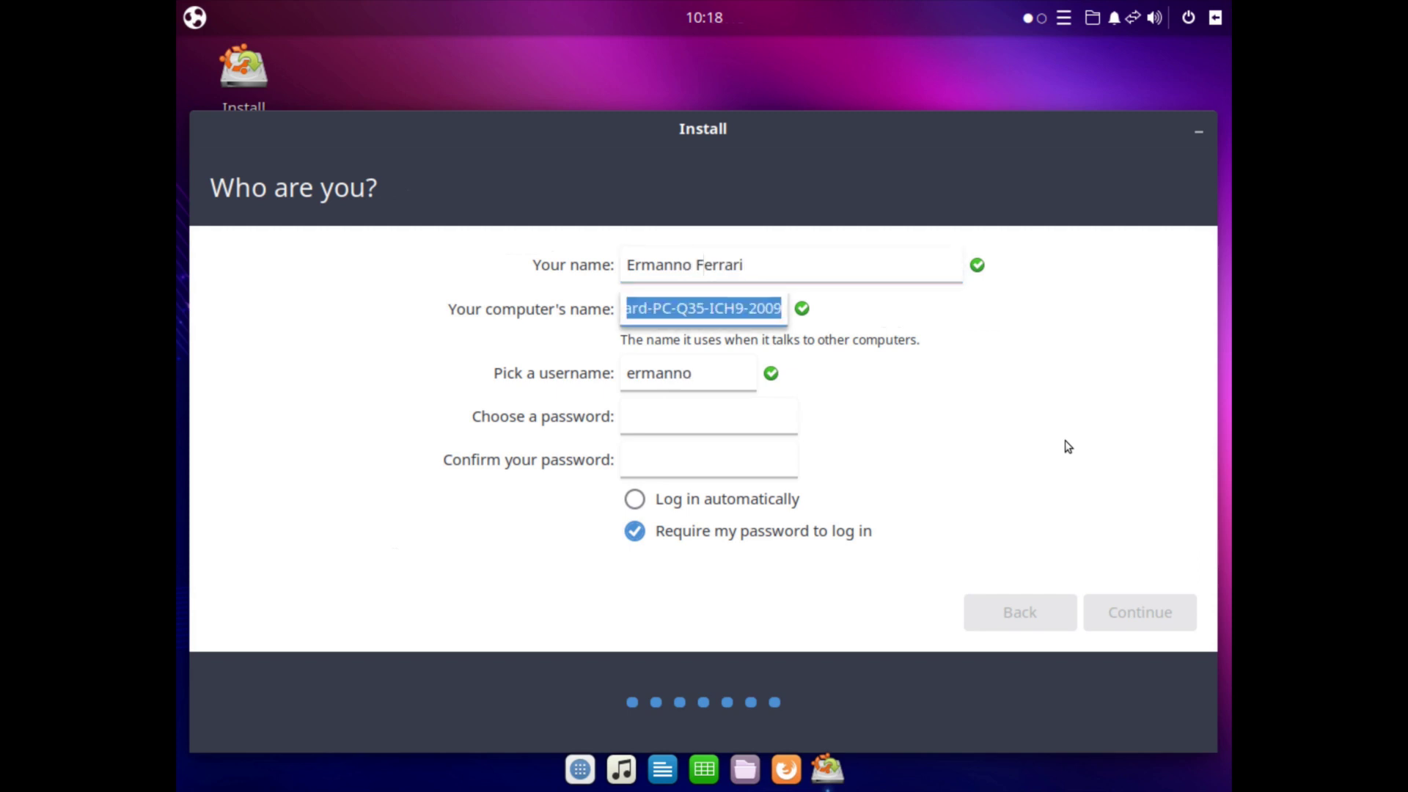
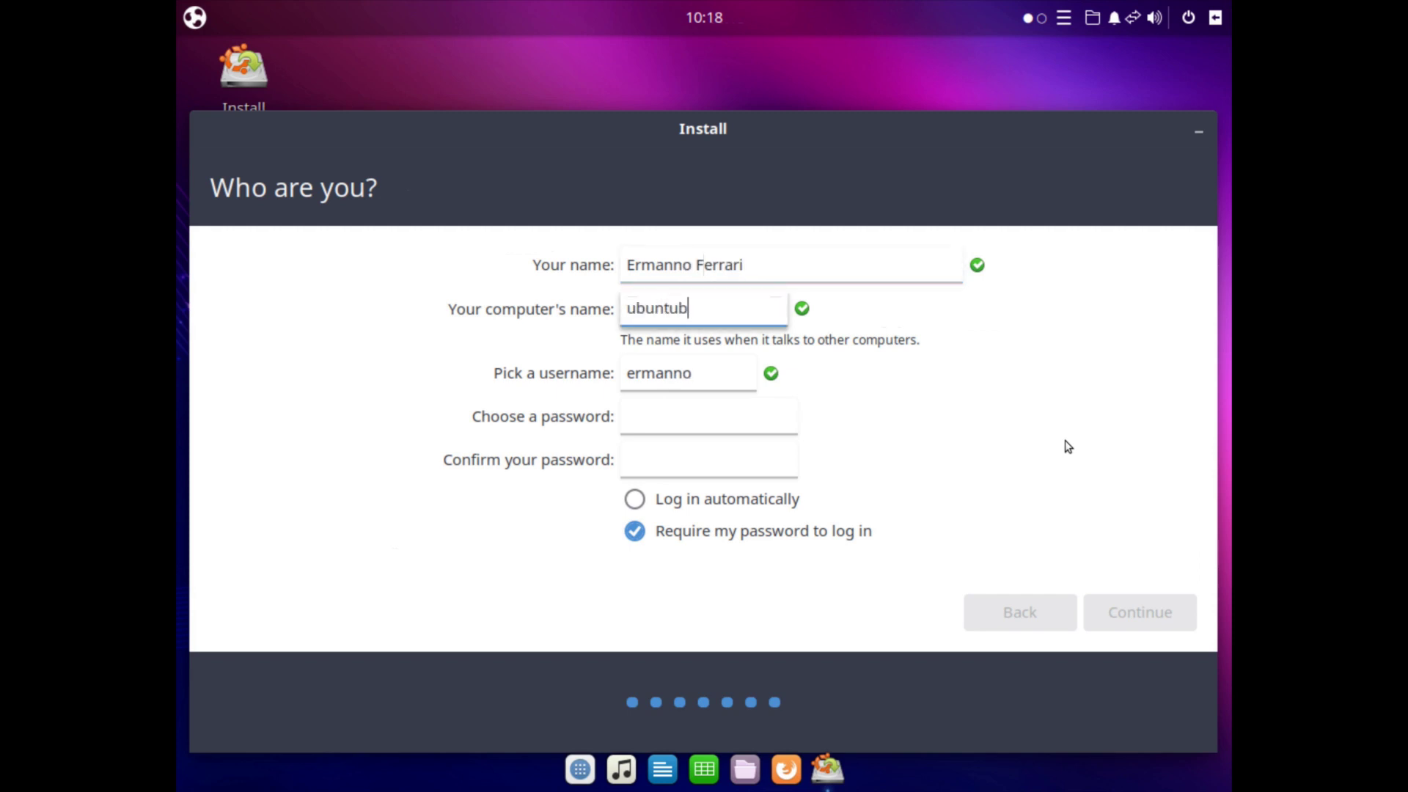
key("Tab")
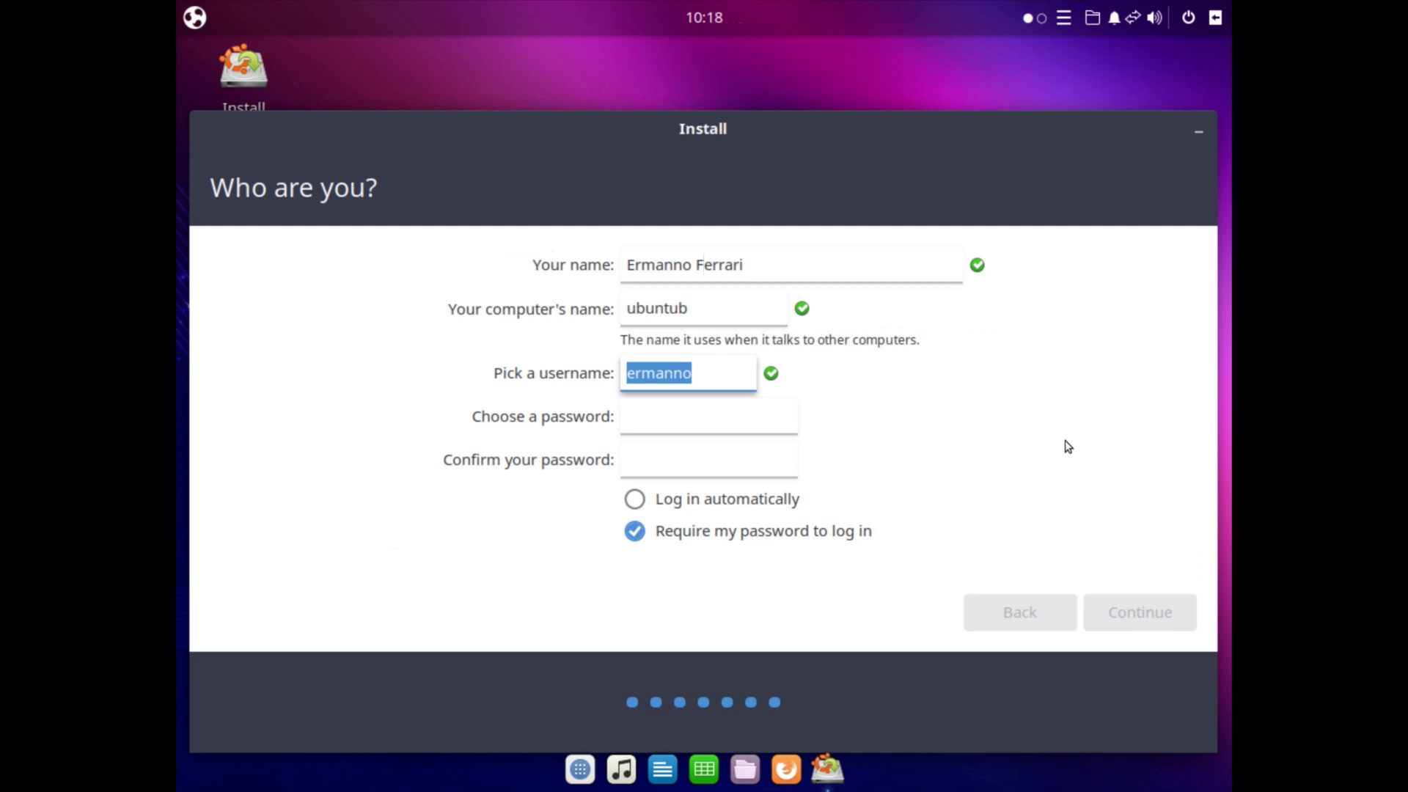
key("Tab")
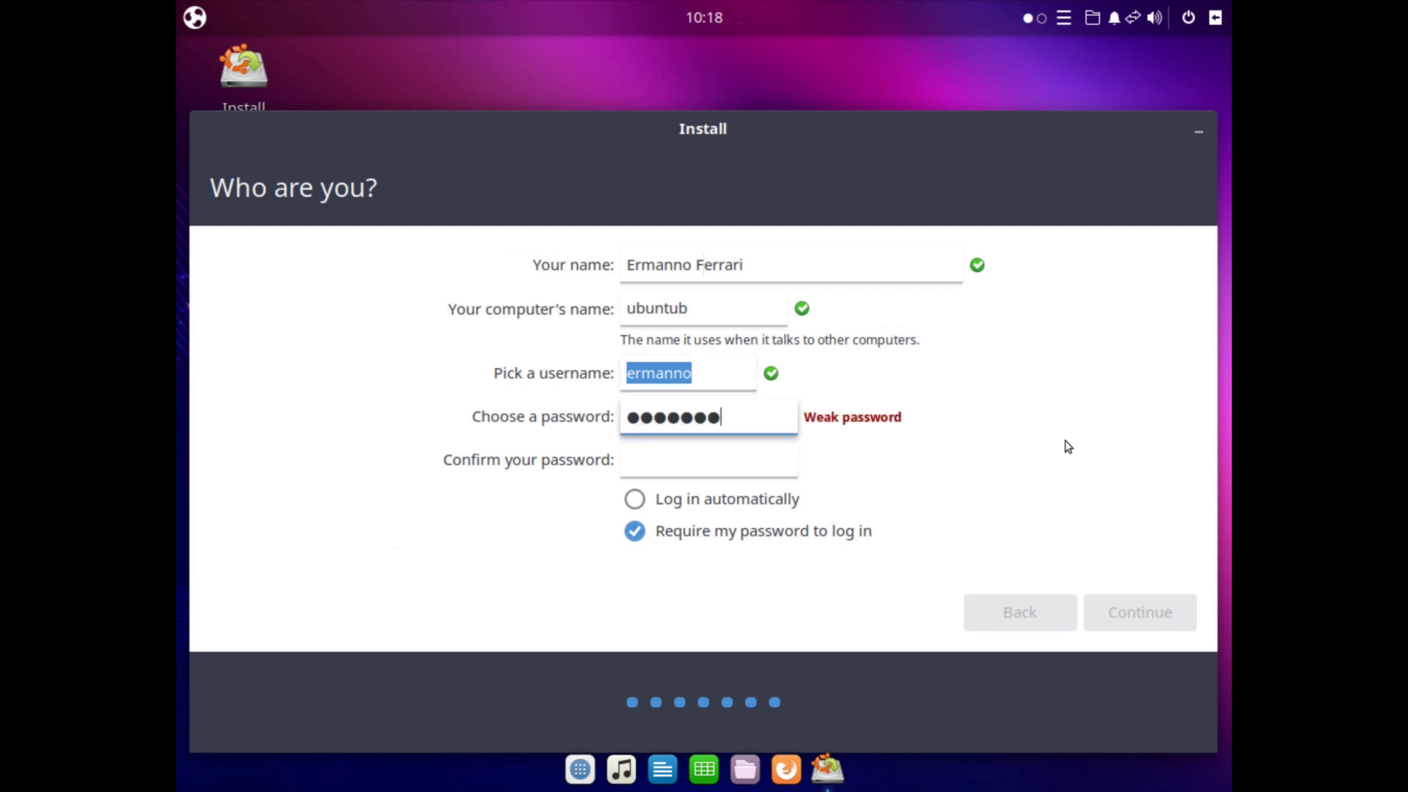
key("Tab")
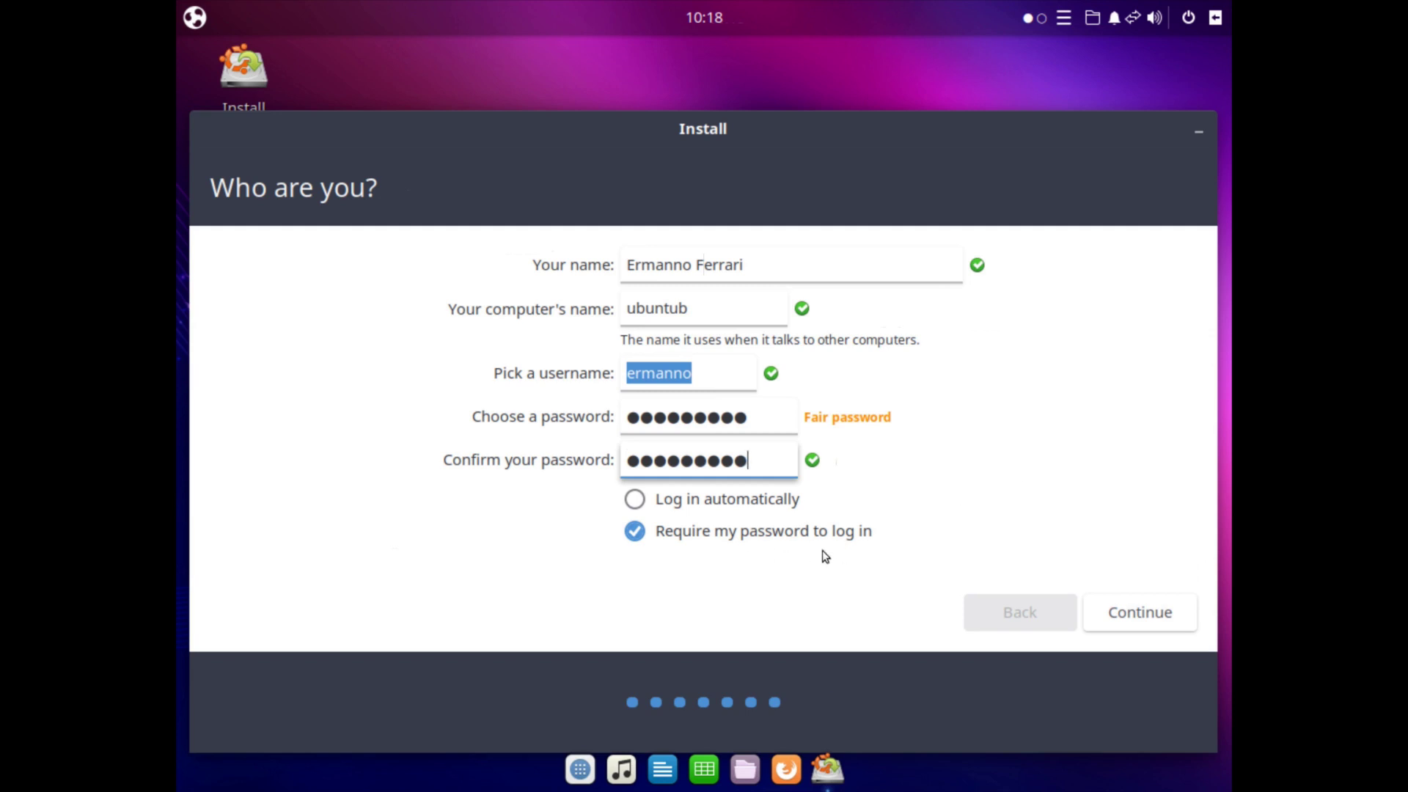
left_click(1136, 619)
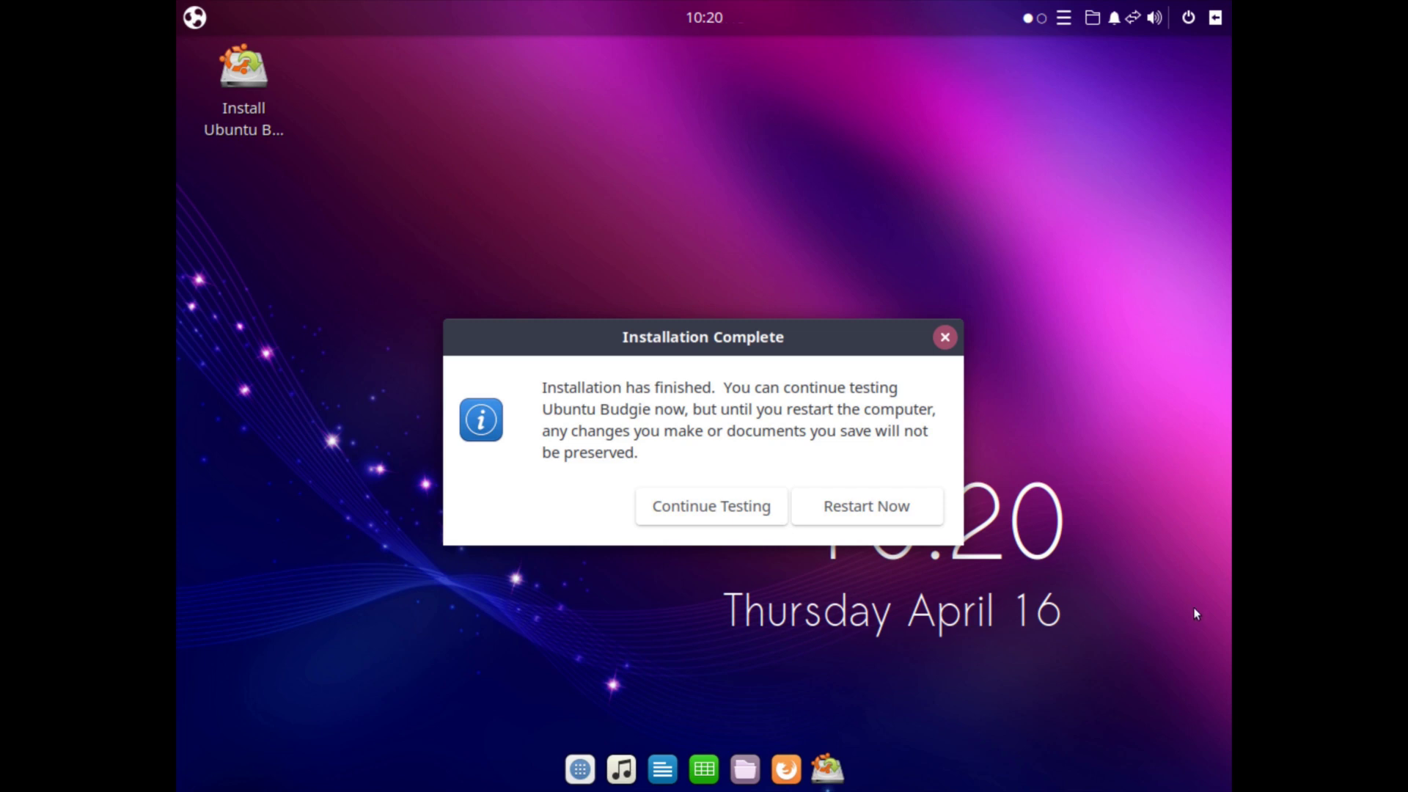
Step: Restart into the installed system and log in with the account password
left_click(889, 504)
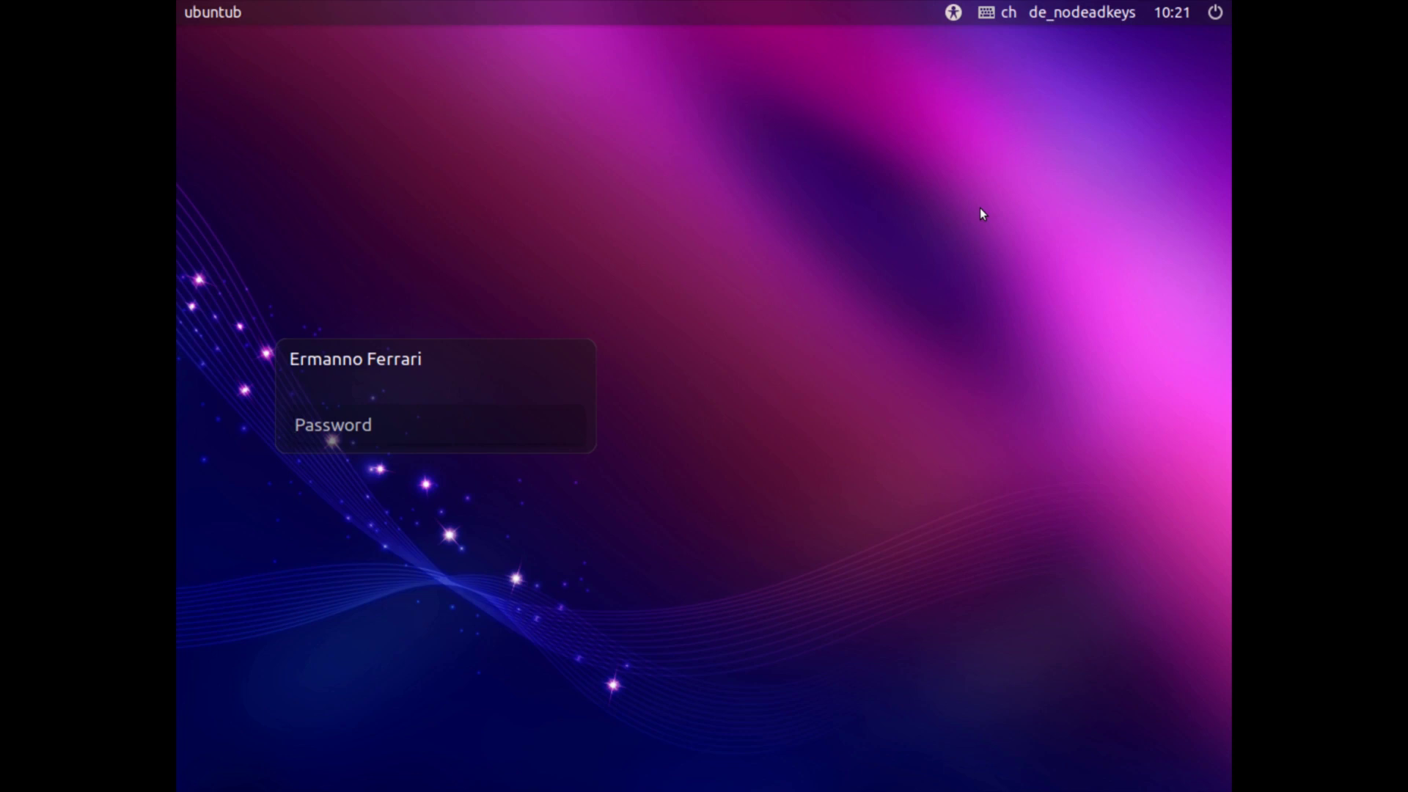
type("••••••••••")
key("Return")
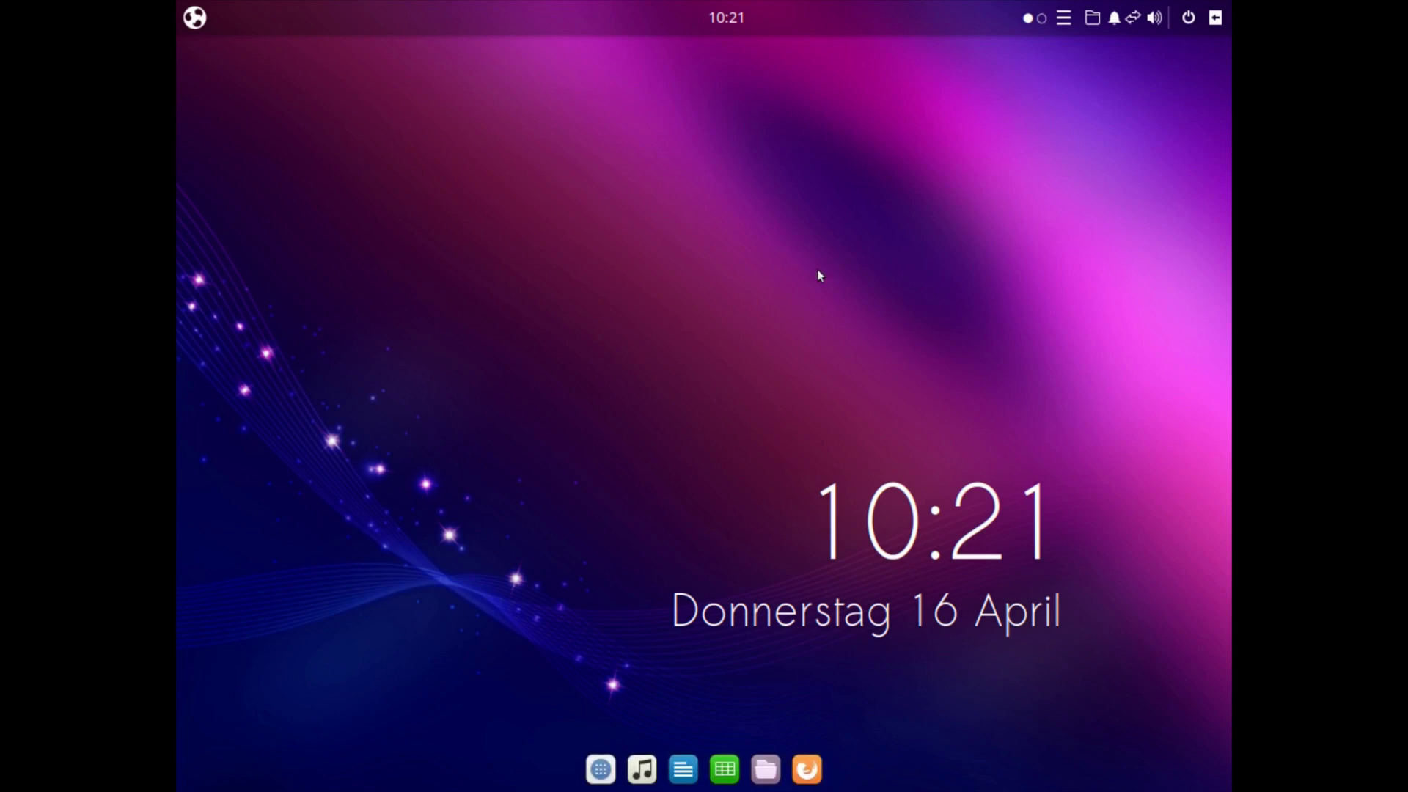
Step: In Settings' display page, set 3840 × 2160 resolution at 200 % scale, apply and keep it
left_click(195, 19)
type("setti")
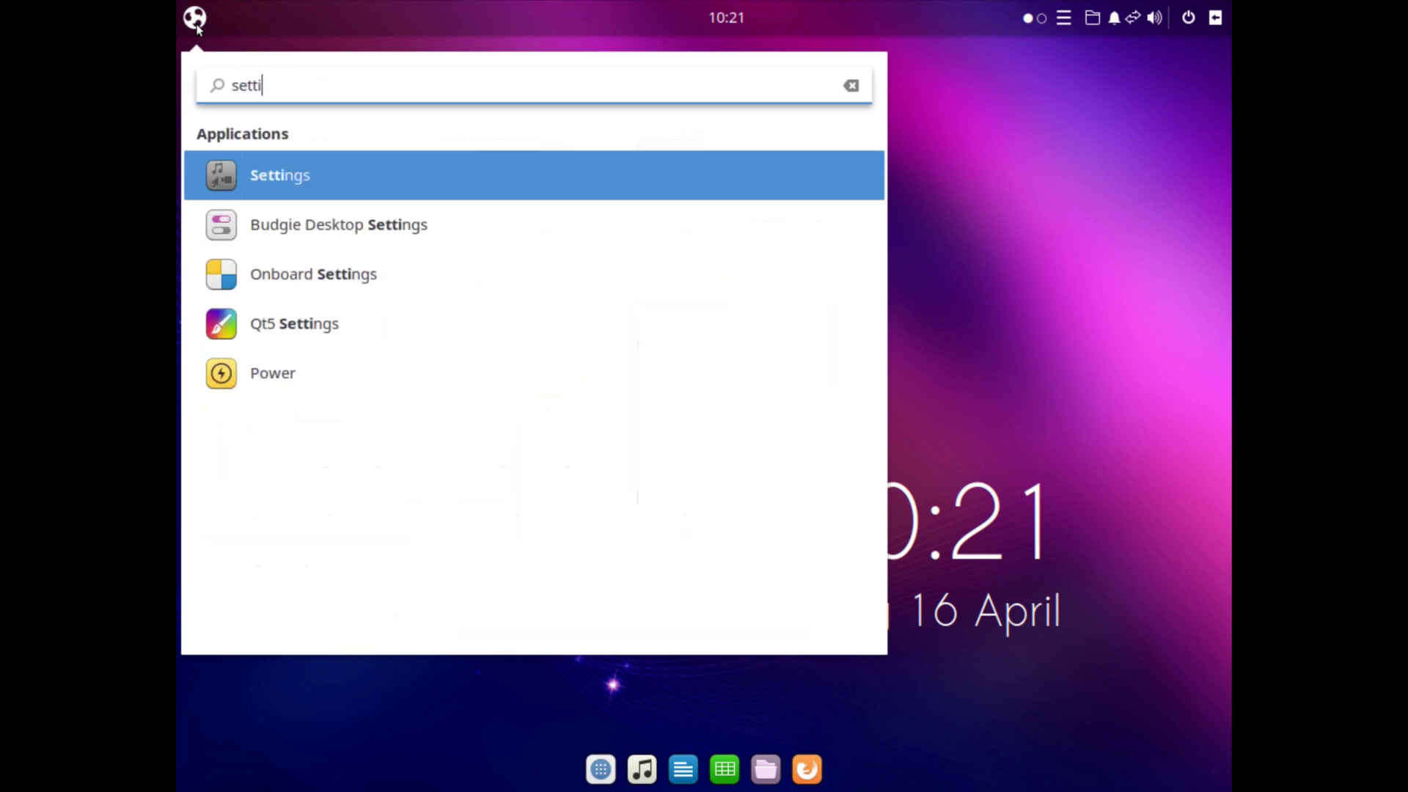
key("Return")
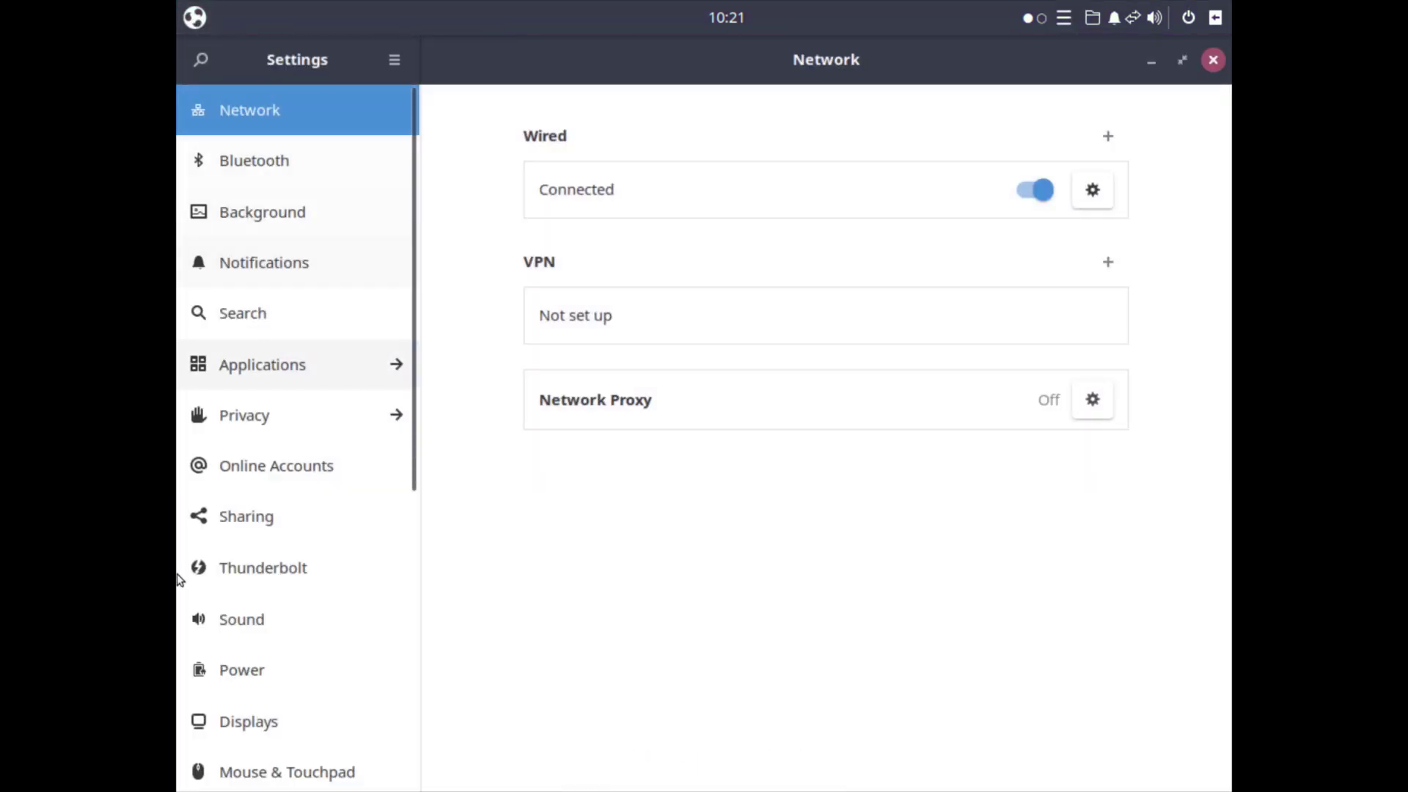
left_click(257, 720)
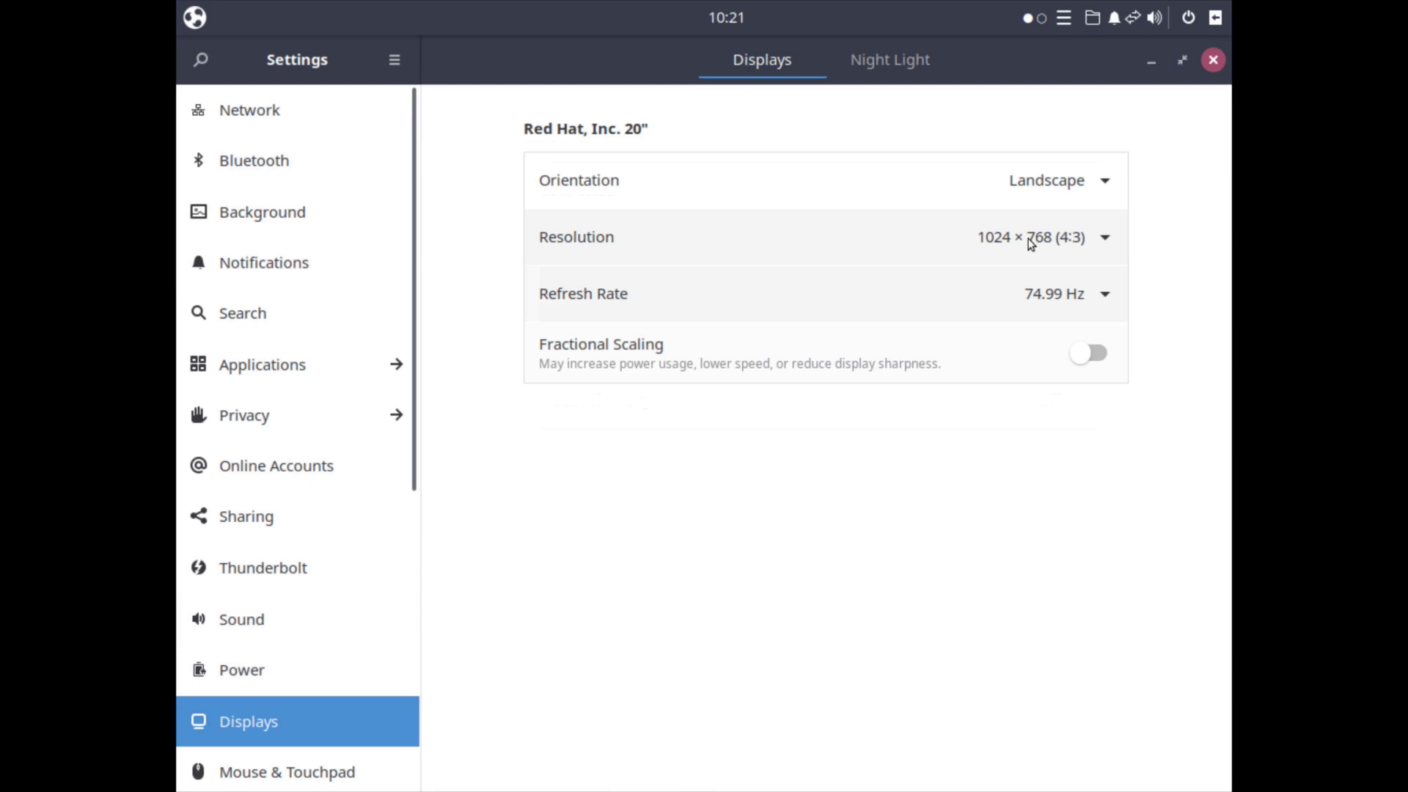
left_click(1035, 237)
left_click(1027, 352)
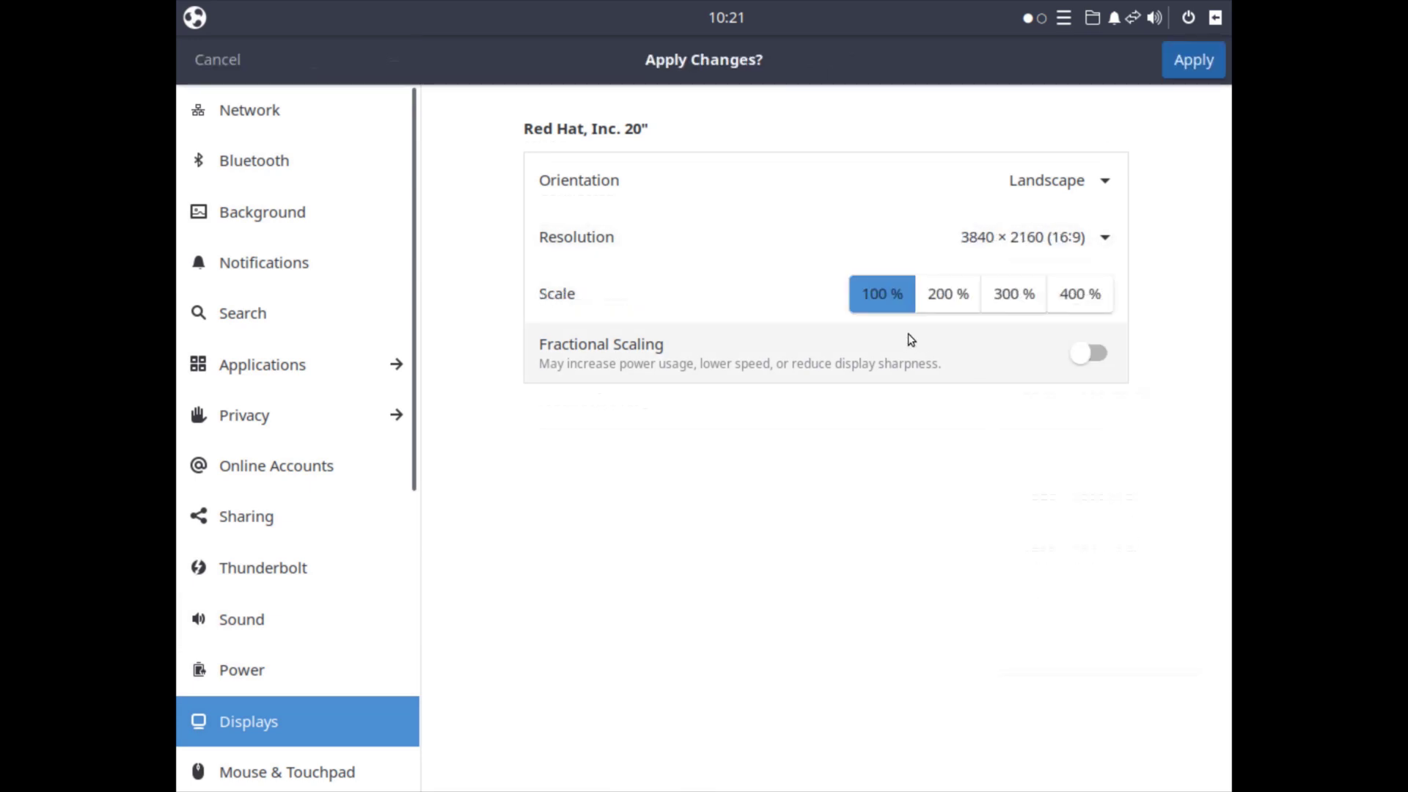
left_click(946, 297)
left_click(1194, 66)
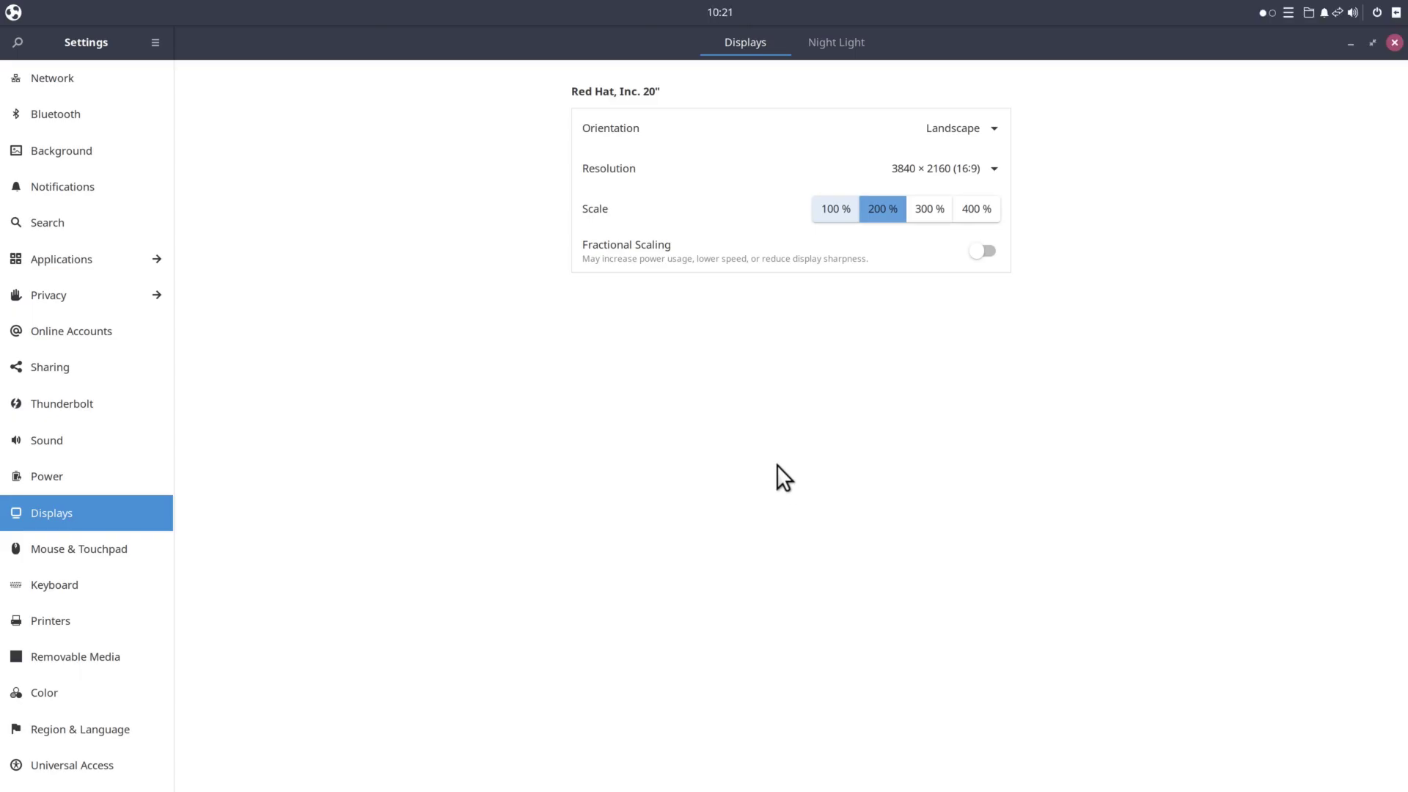
left_click(790, 446)
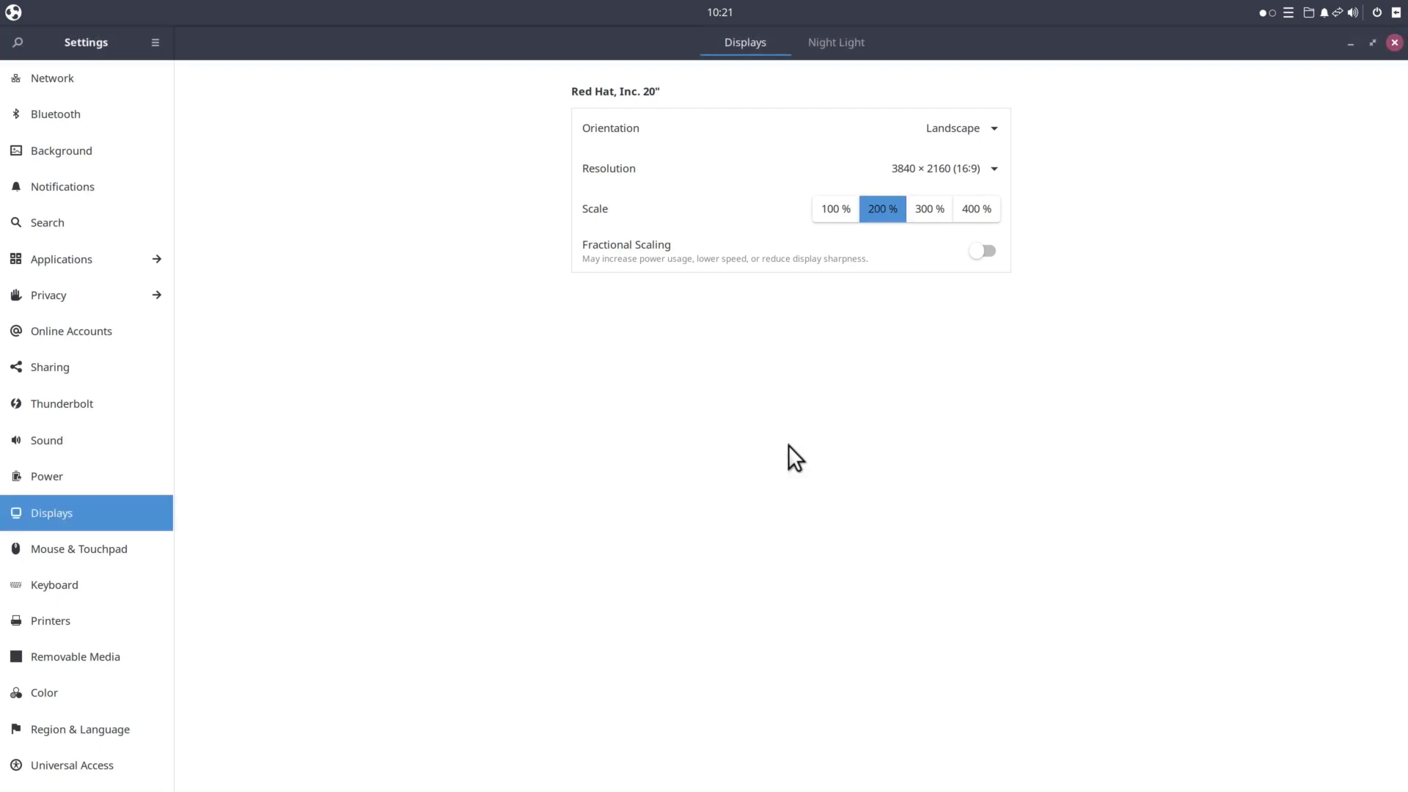
left_click(1395, 43)
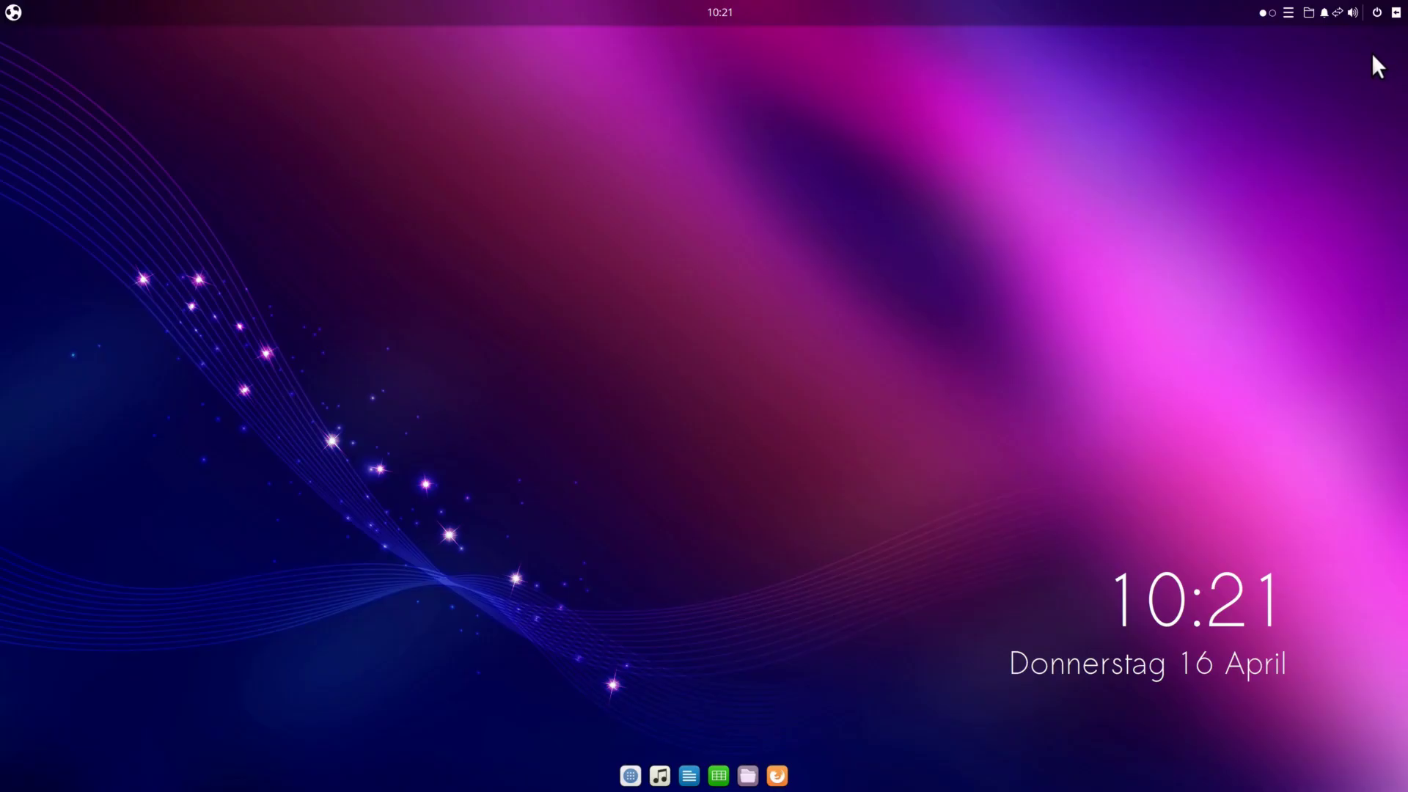
left_click(1377, 10)
left_click(1326, 51)
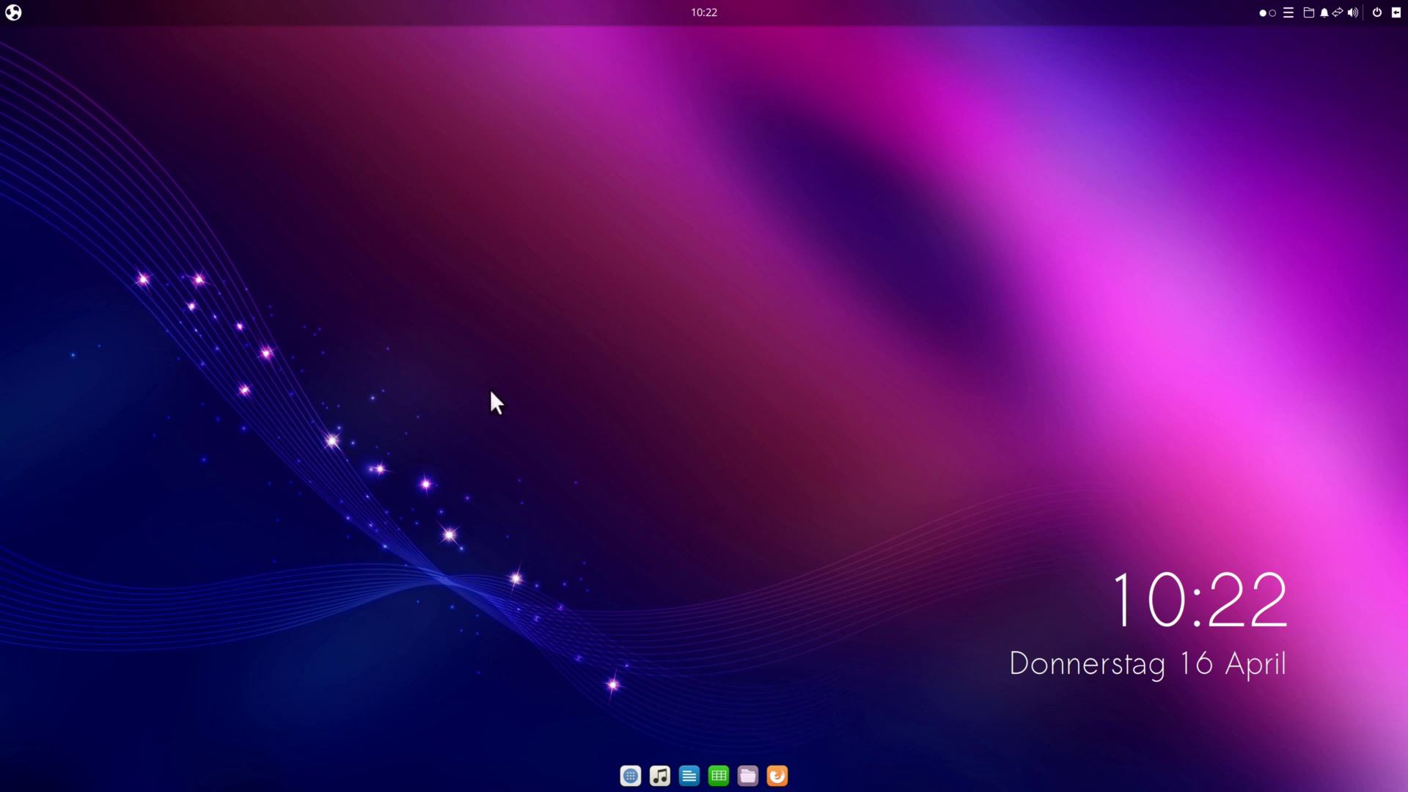
Step: Browse the application menu in category view, then check the clock's date and time popover
left_click(13, 13)
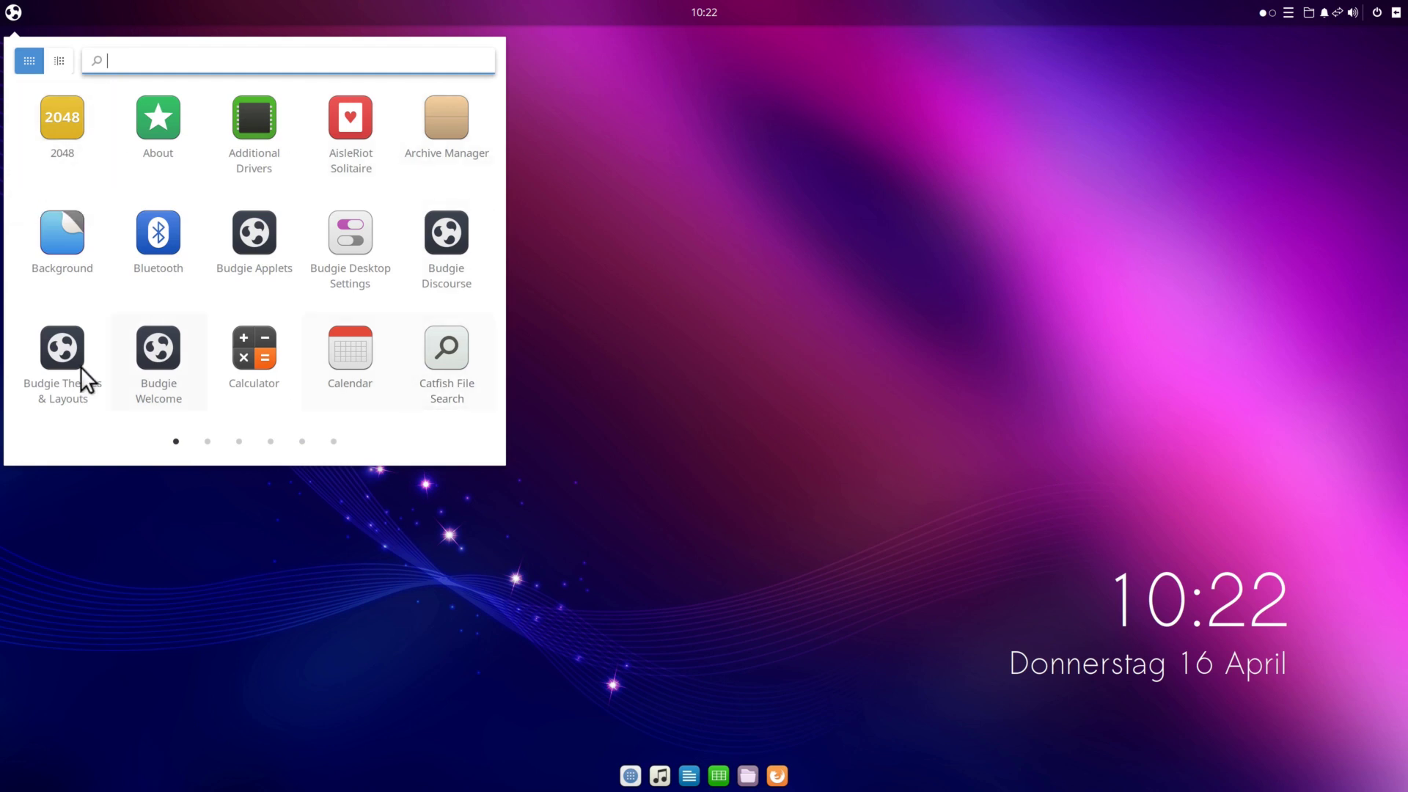
left_click(61, 59)
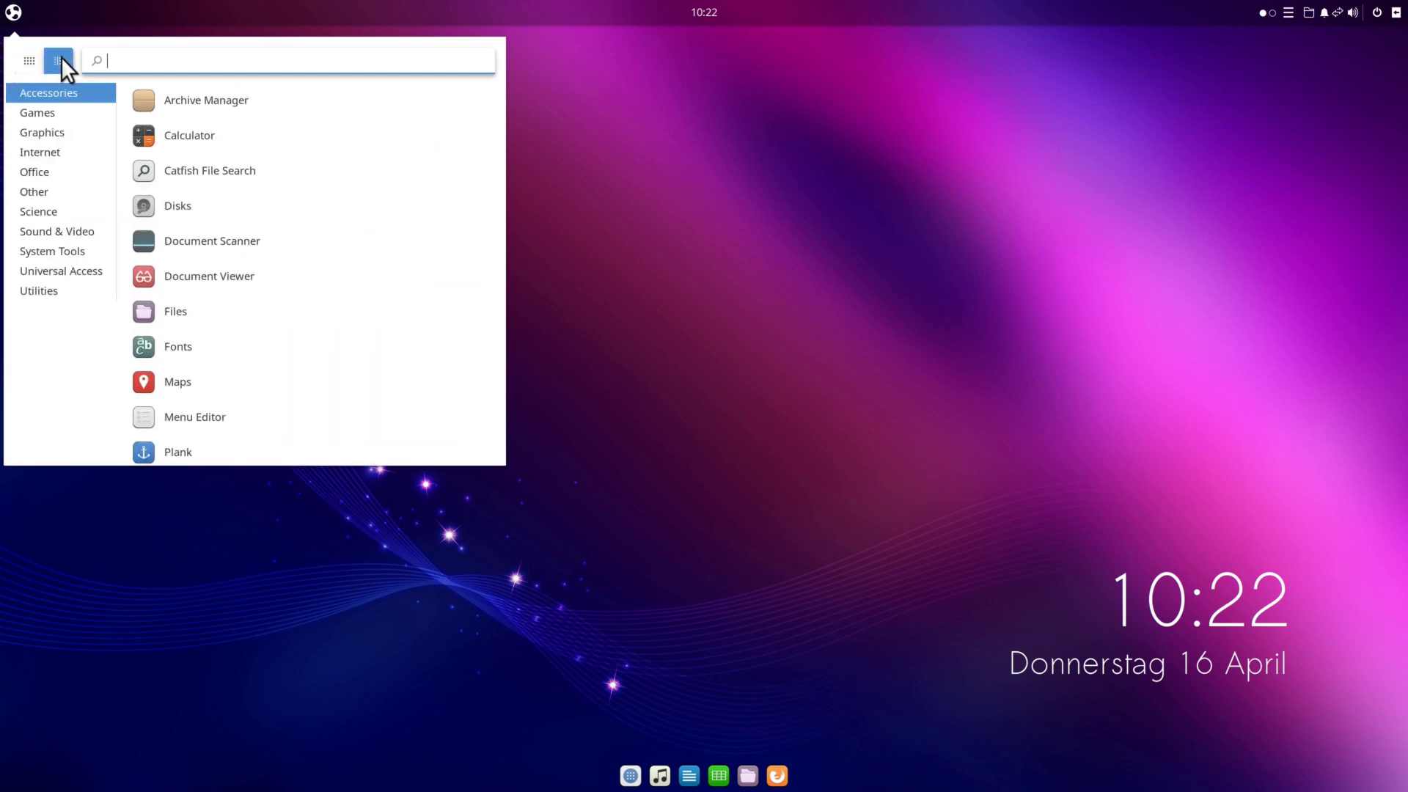
left_click(705, 15)
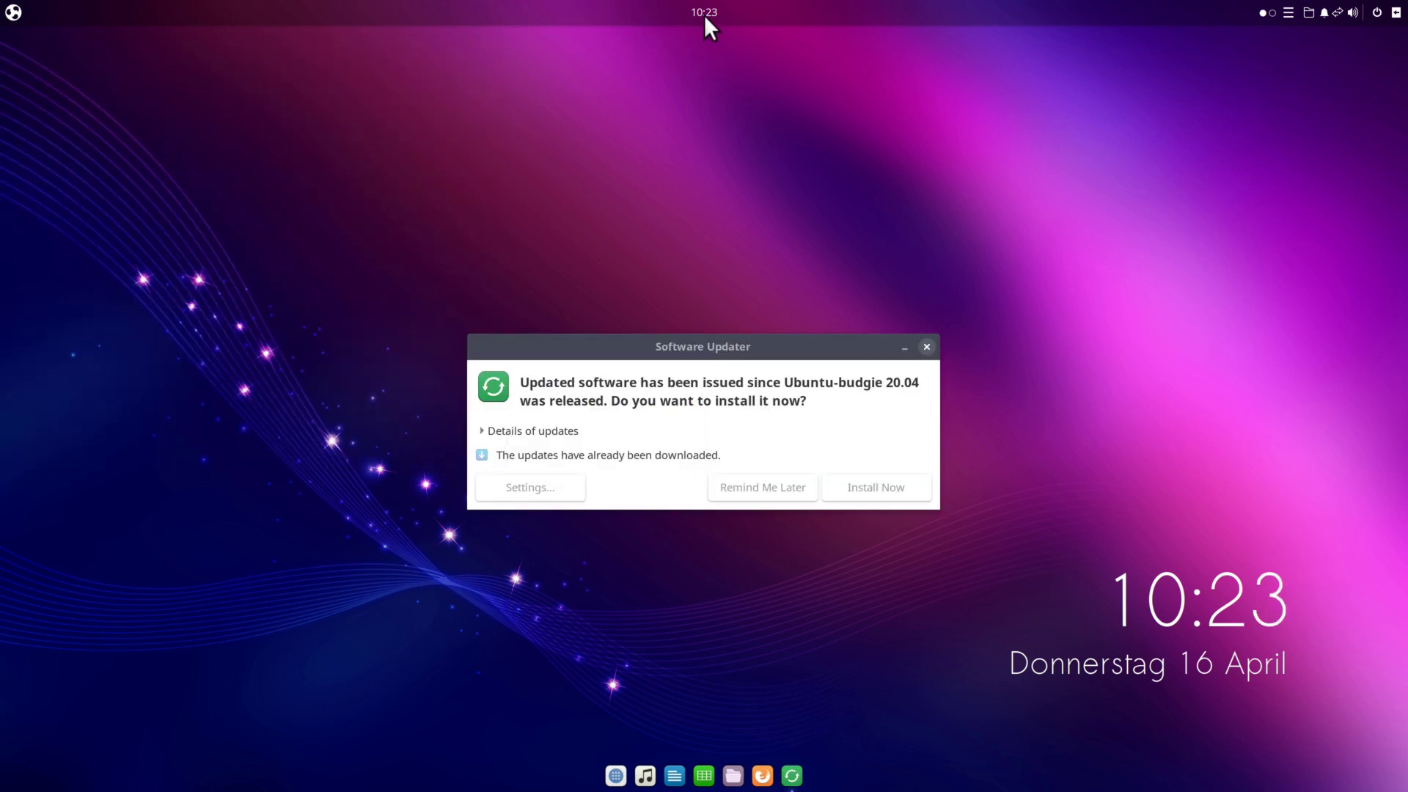
left_click(705, 11)
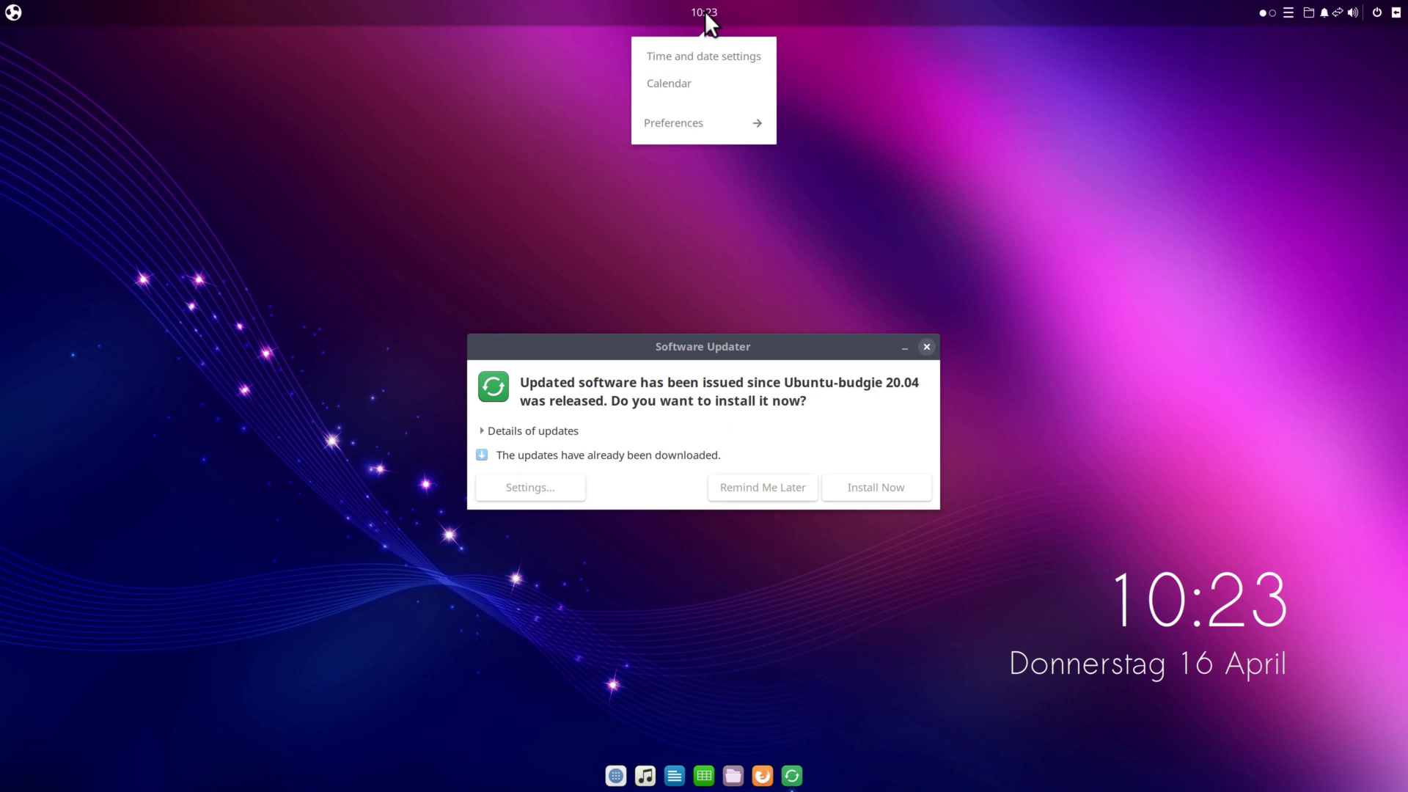
left_click(1021, 56)
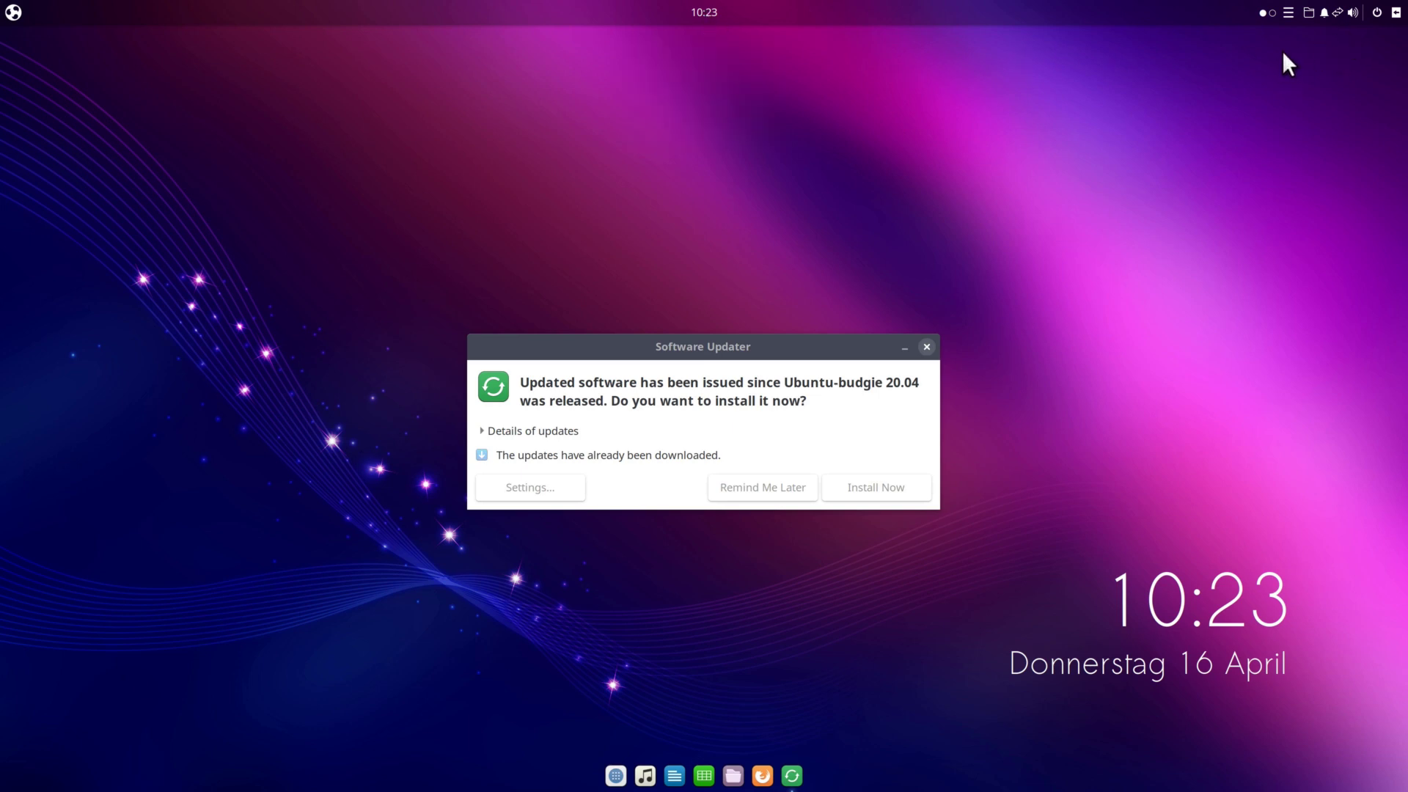
Step: Try the QuickNote, Places and notifications popovers on the top panel
left_click(1287, 11)
left_click(1287, 10)
left_click(1310, 10)
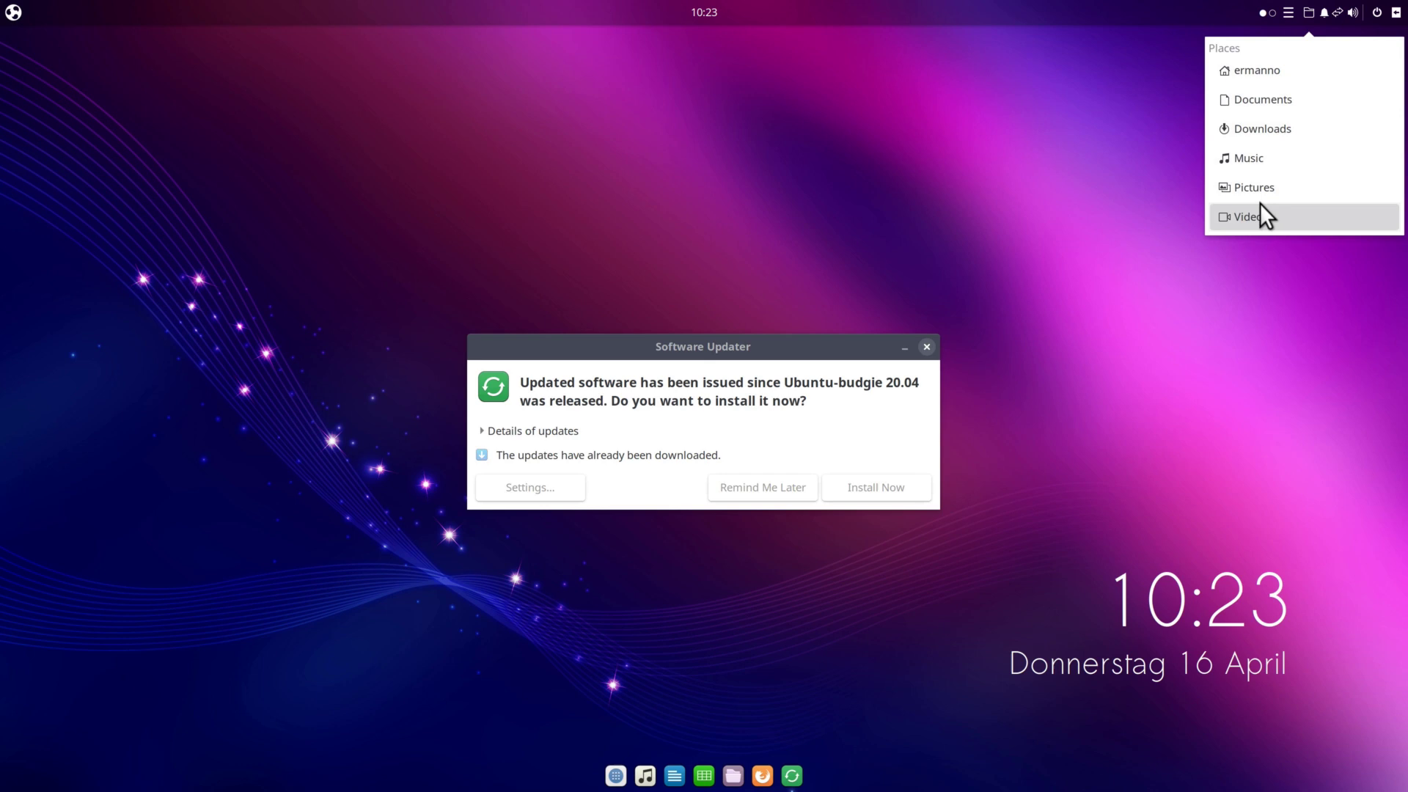
left_click(1326, 10)
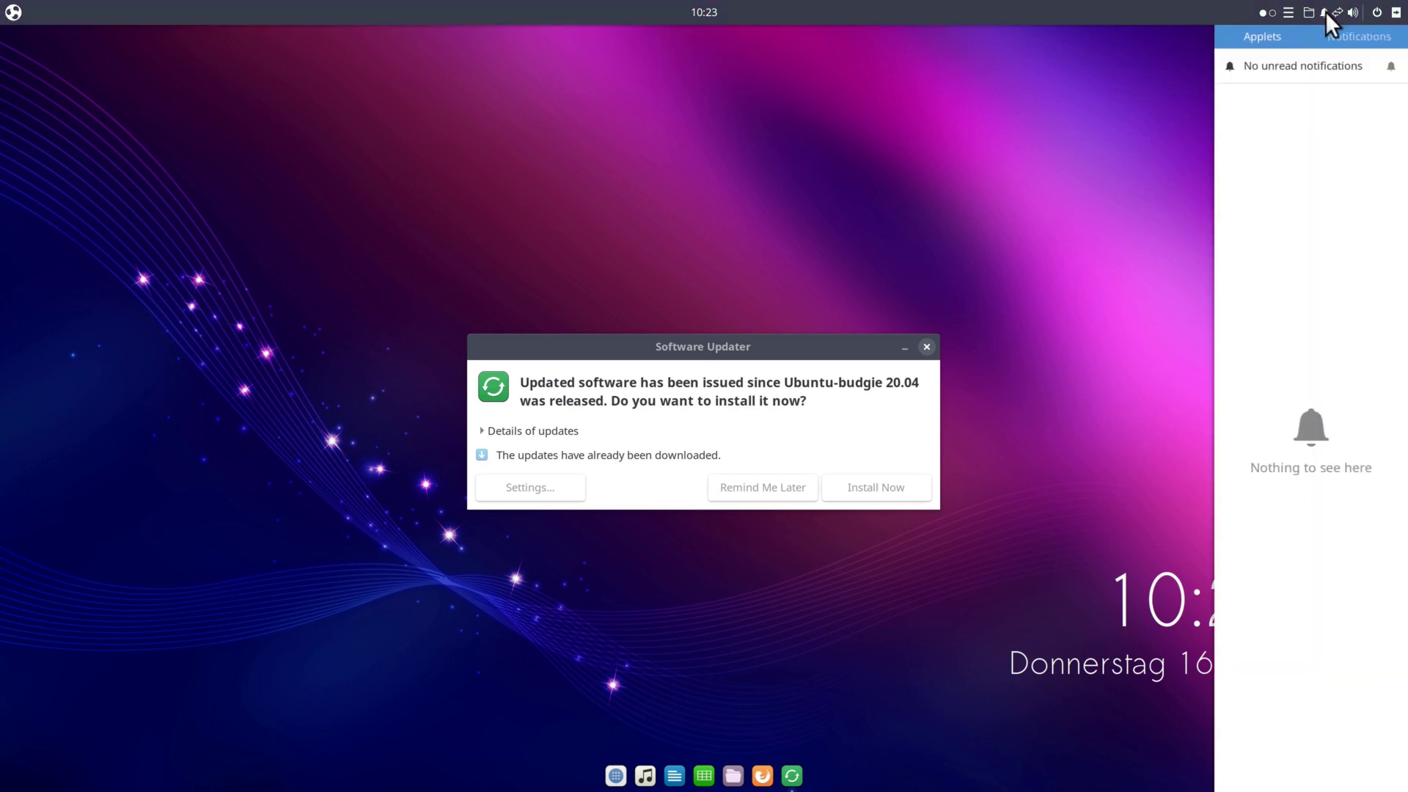
left_click(1339, 10)
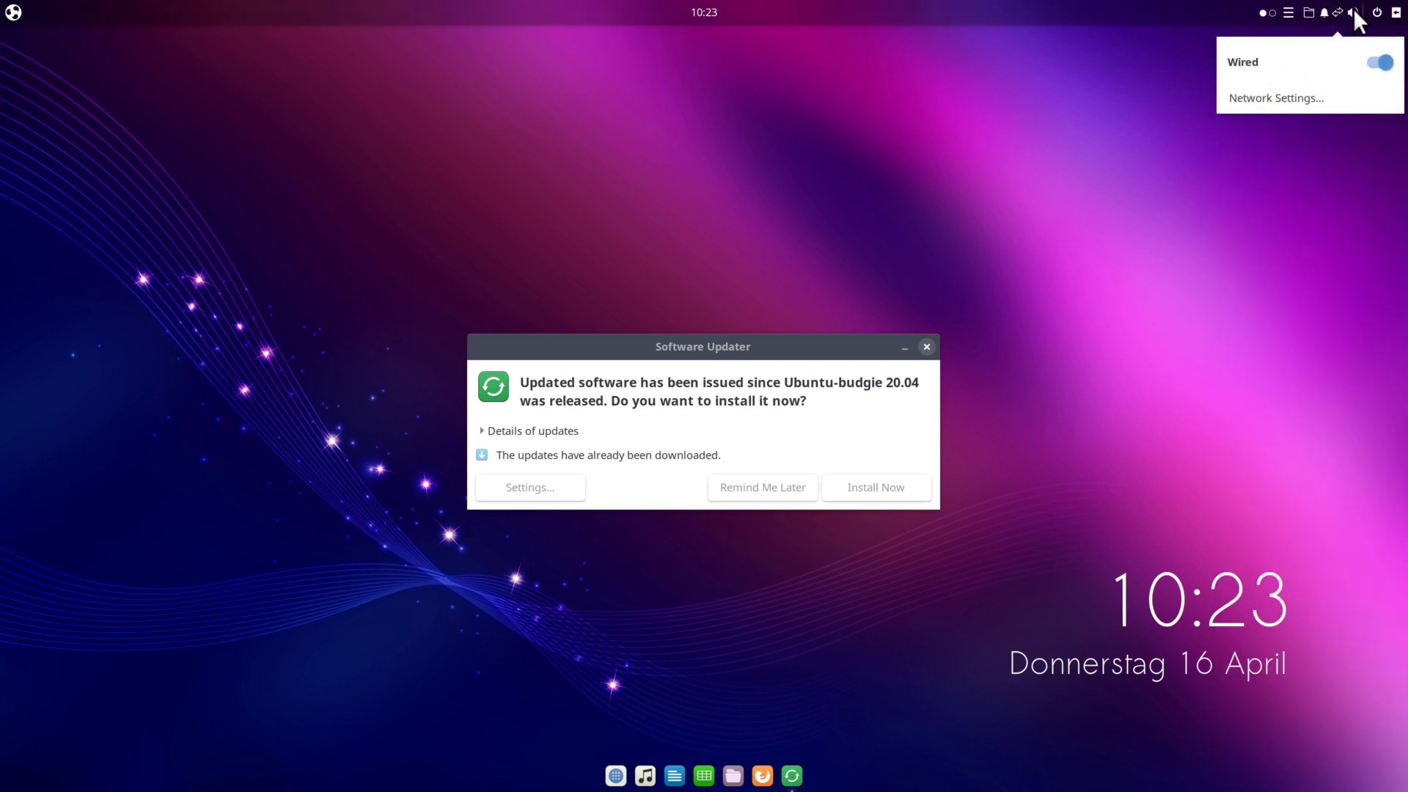
Step: Check the network, power and Raven sidebar popovers, then postpone the software updates
left_click(1353, 11)
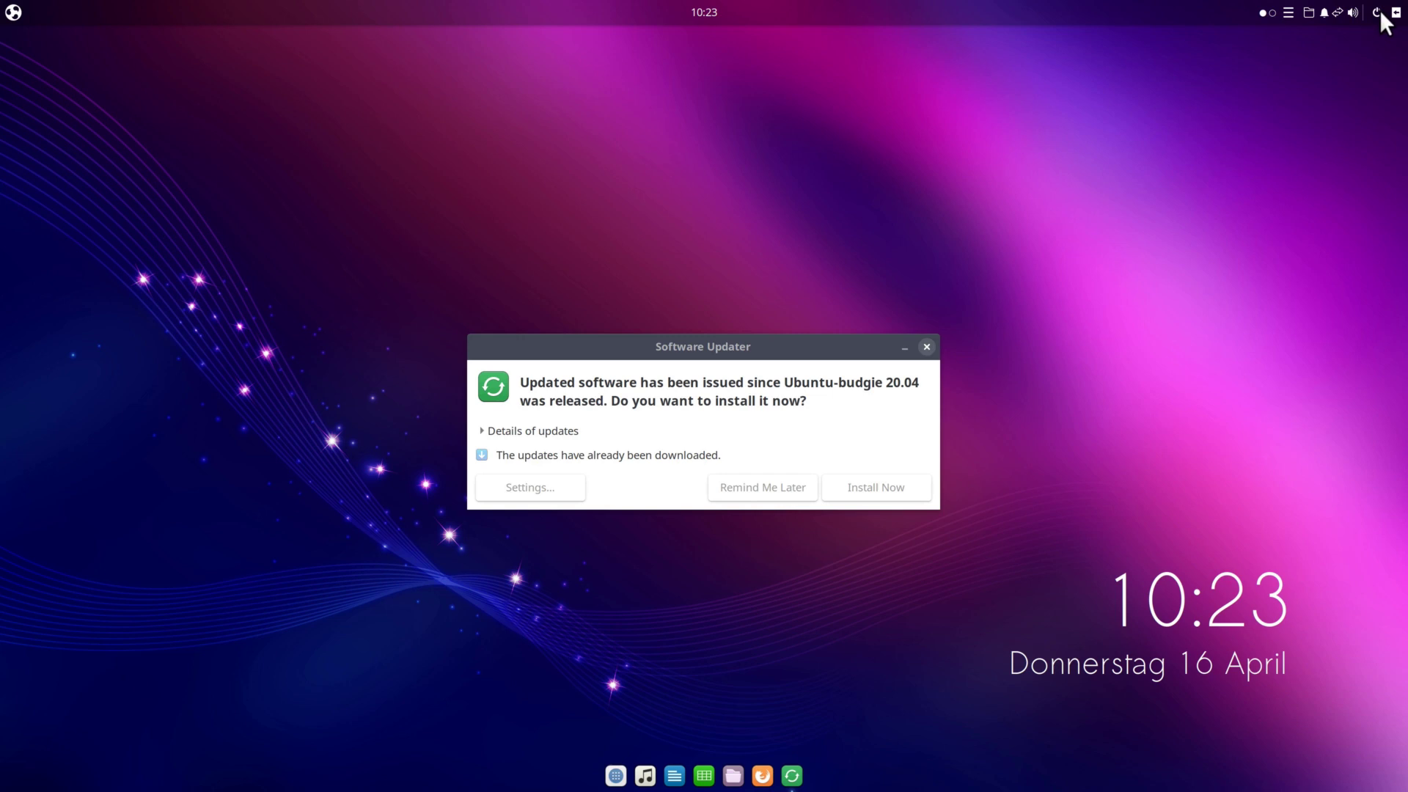
left_click(1379, 12)
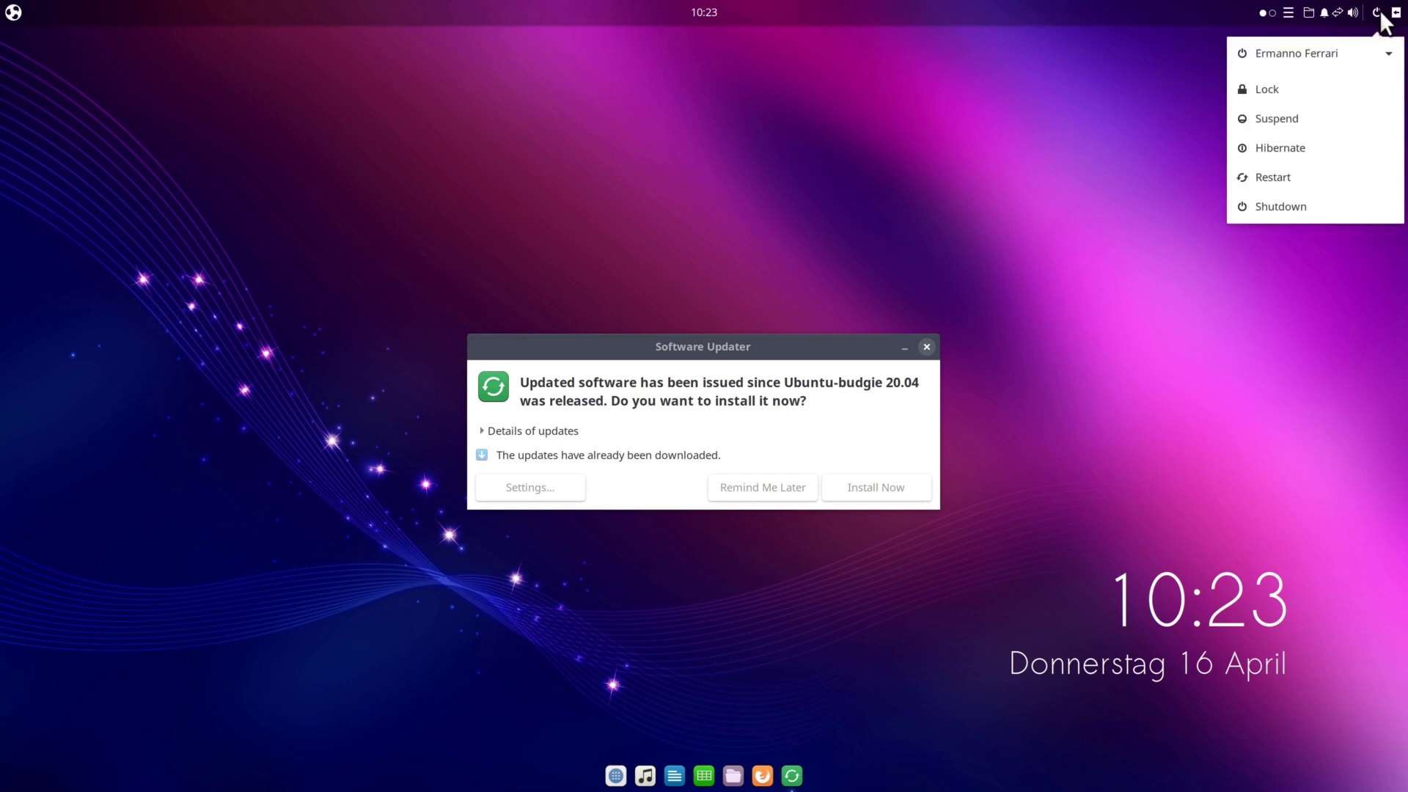
left_click(1396, 12)
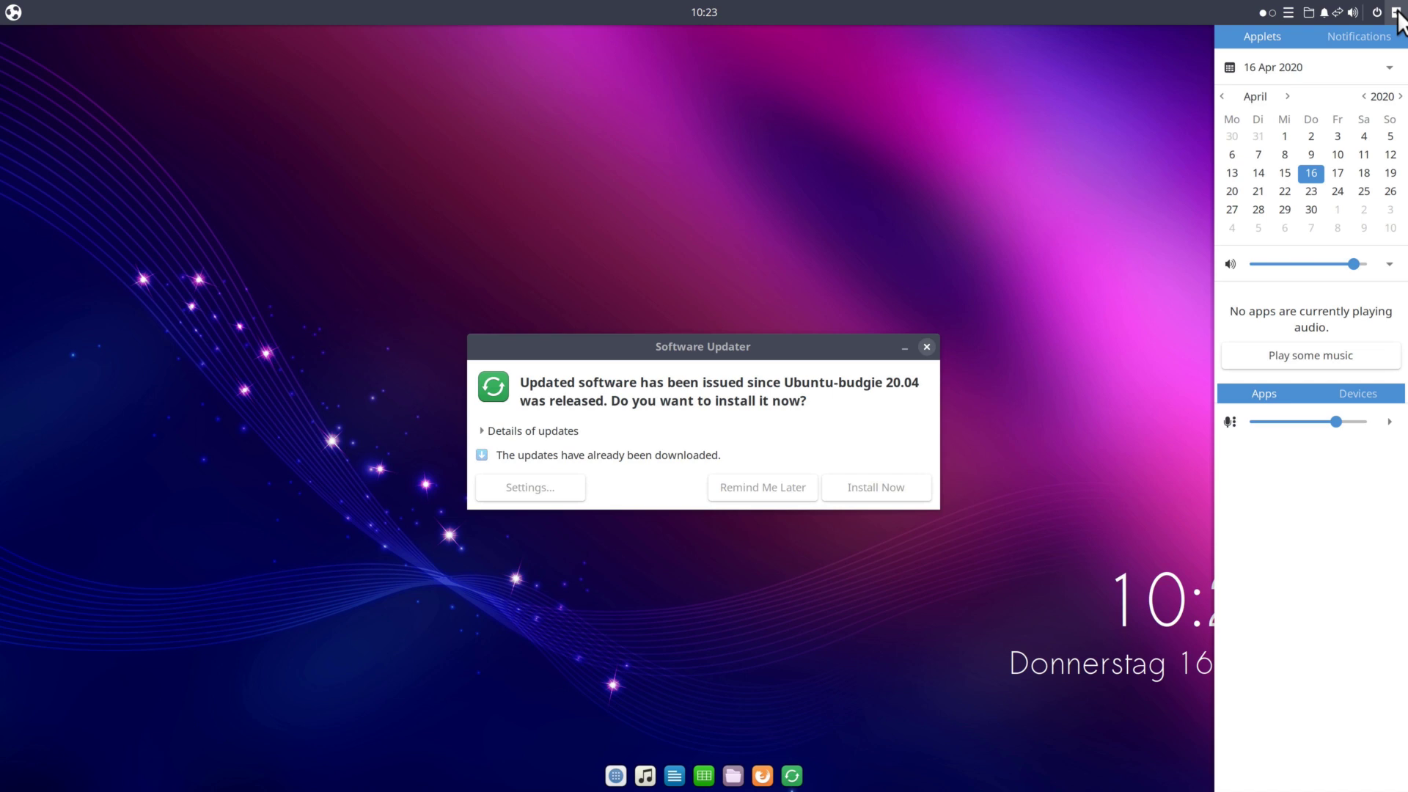
left_click(1384, 35)
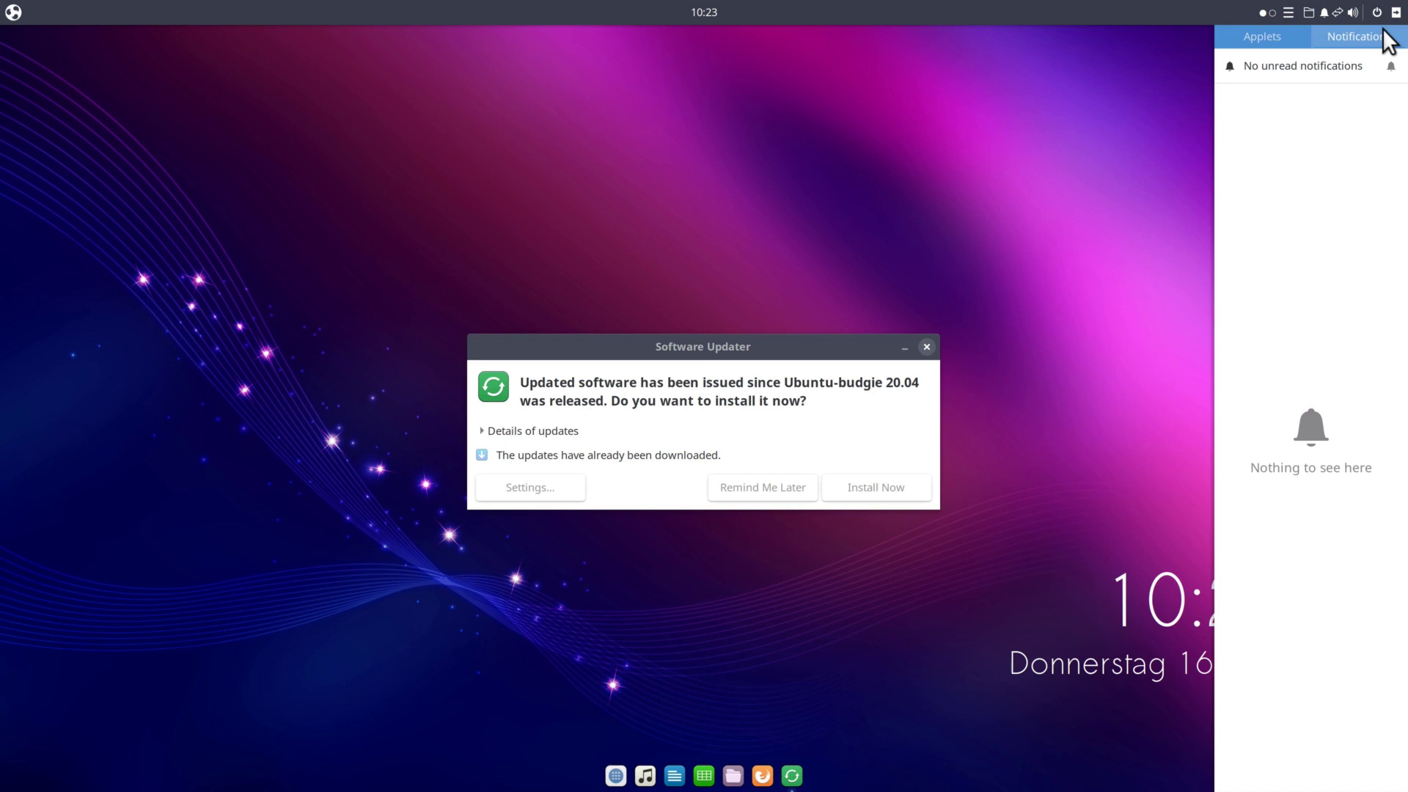
left_click(687, 340)
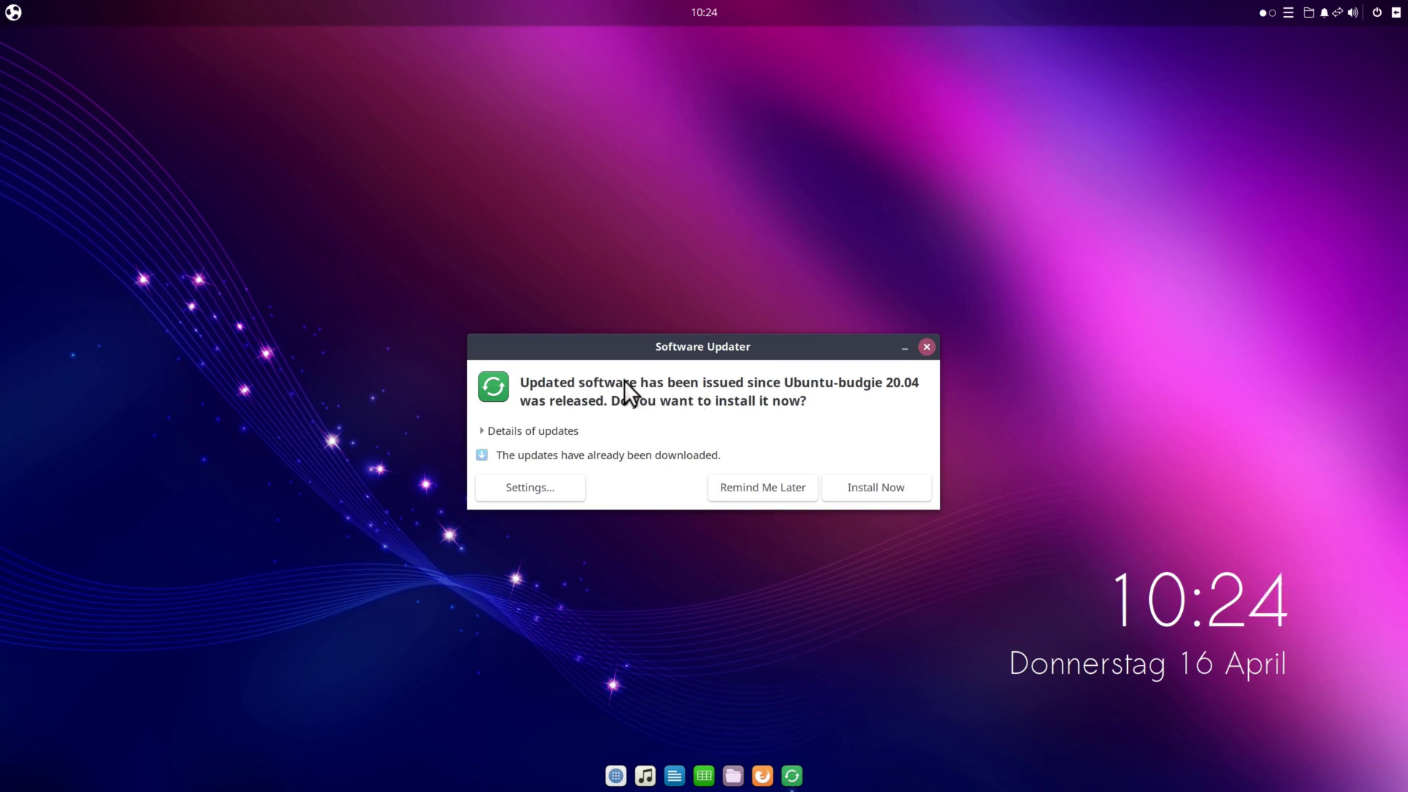
left_click(759, 486)
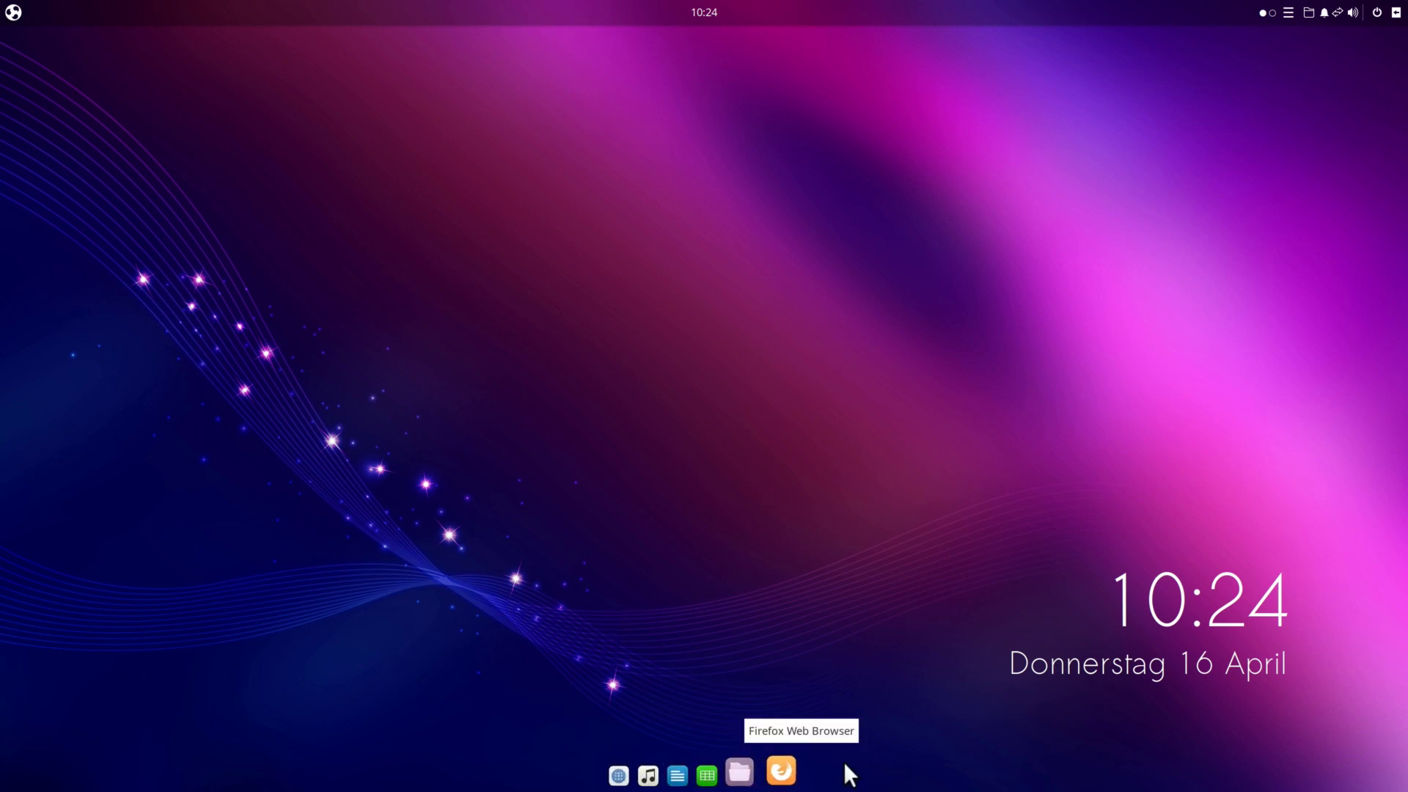
Step: Open Budgie Desktop Settings from the desktop's right-click menu and turn on Dark theme
right_click(582, 259)
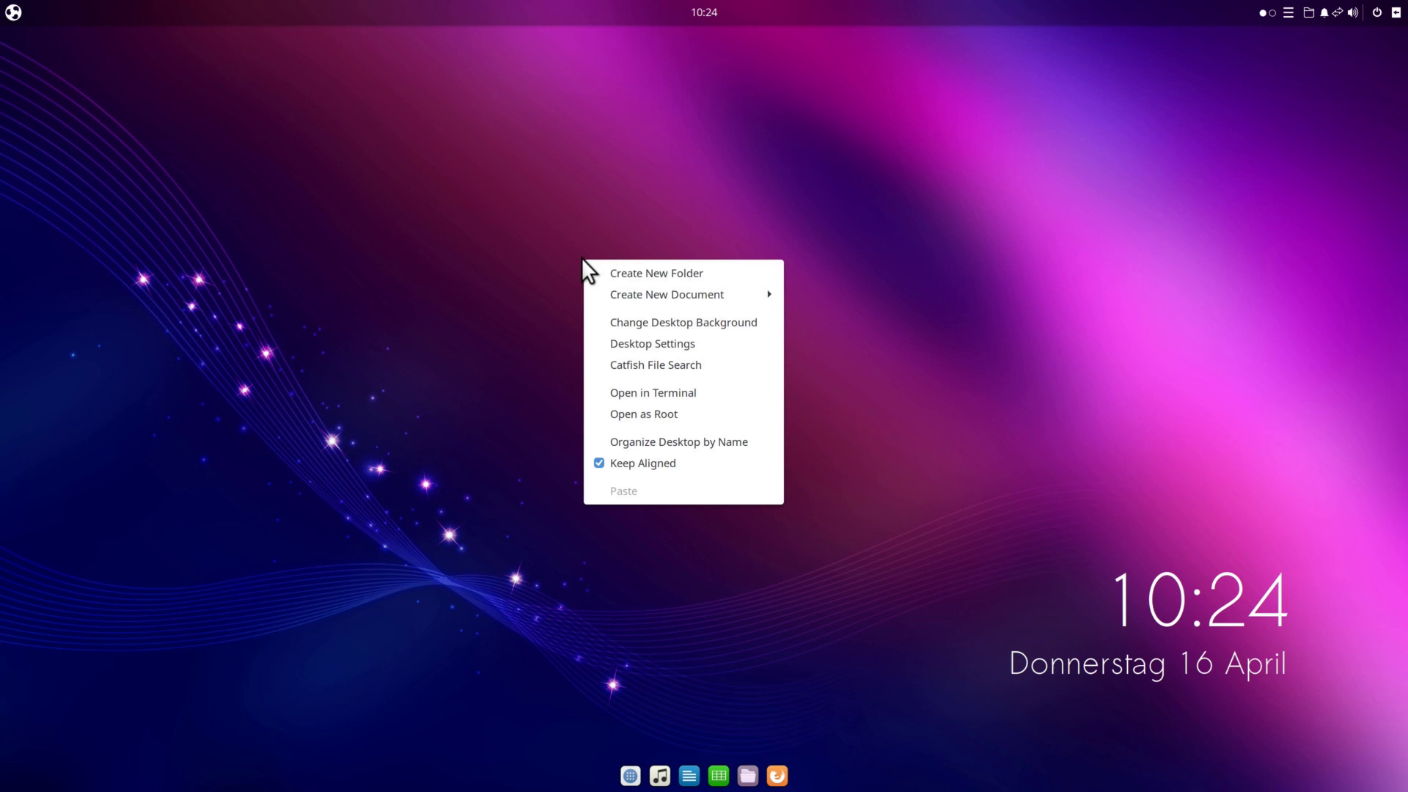
left_click(702, 344)
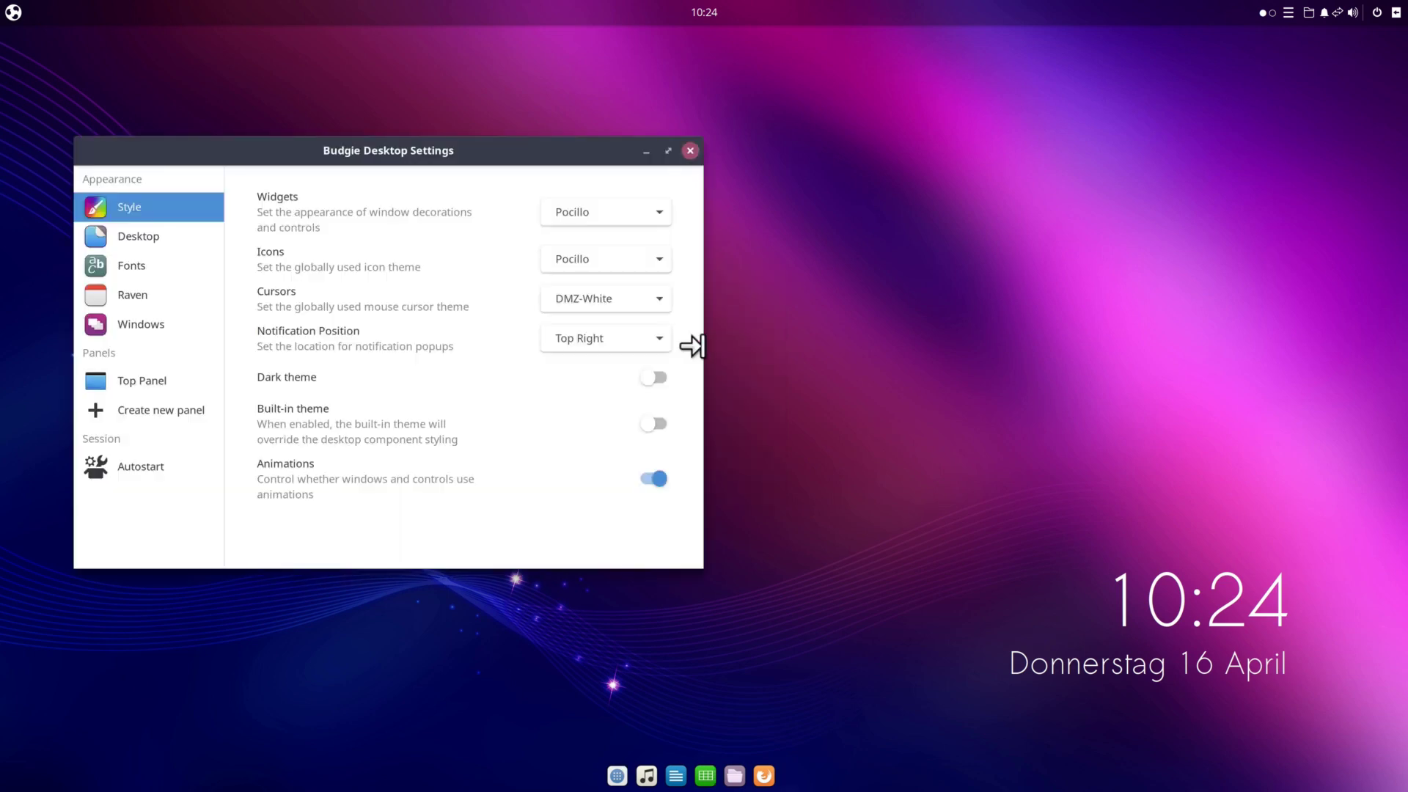
left_click_drag(373, 145, 642, 149)
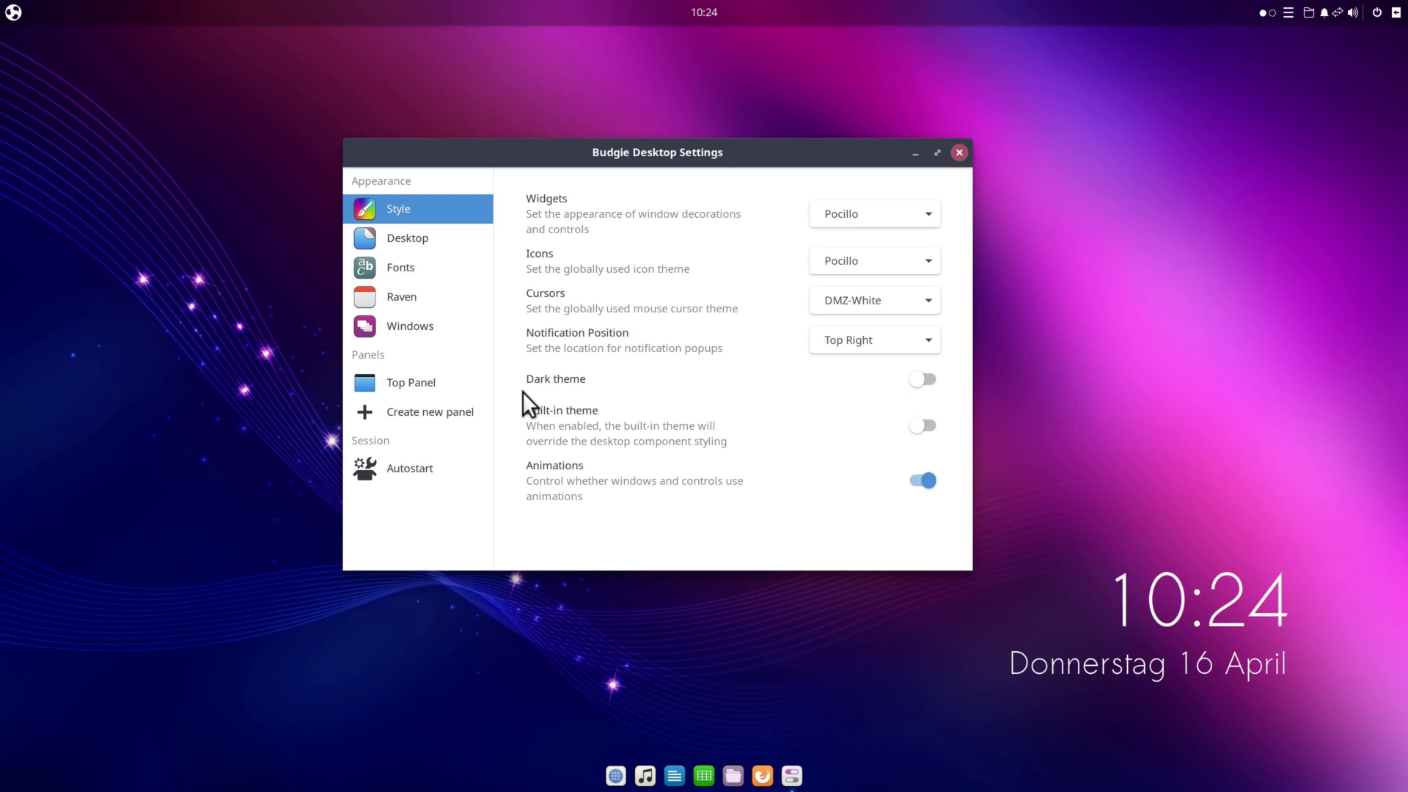
left_click(923, 380)
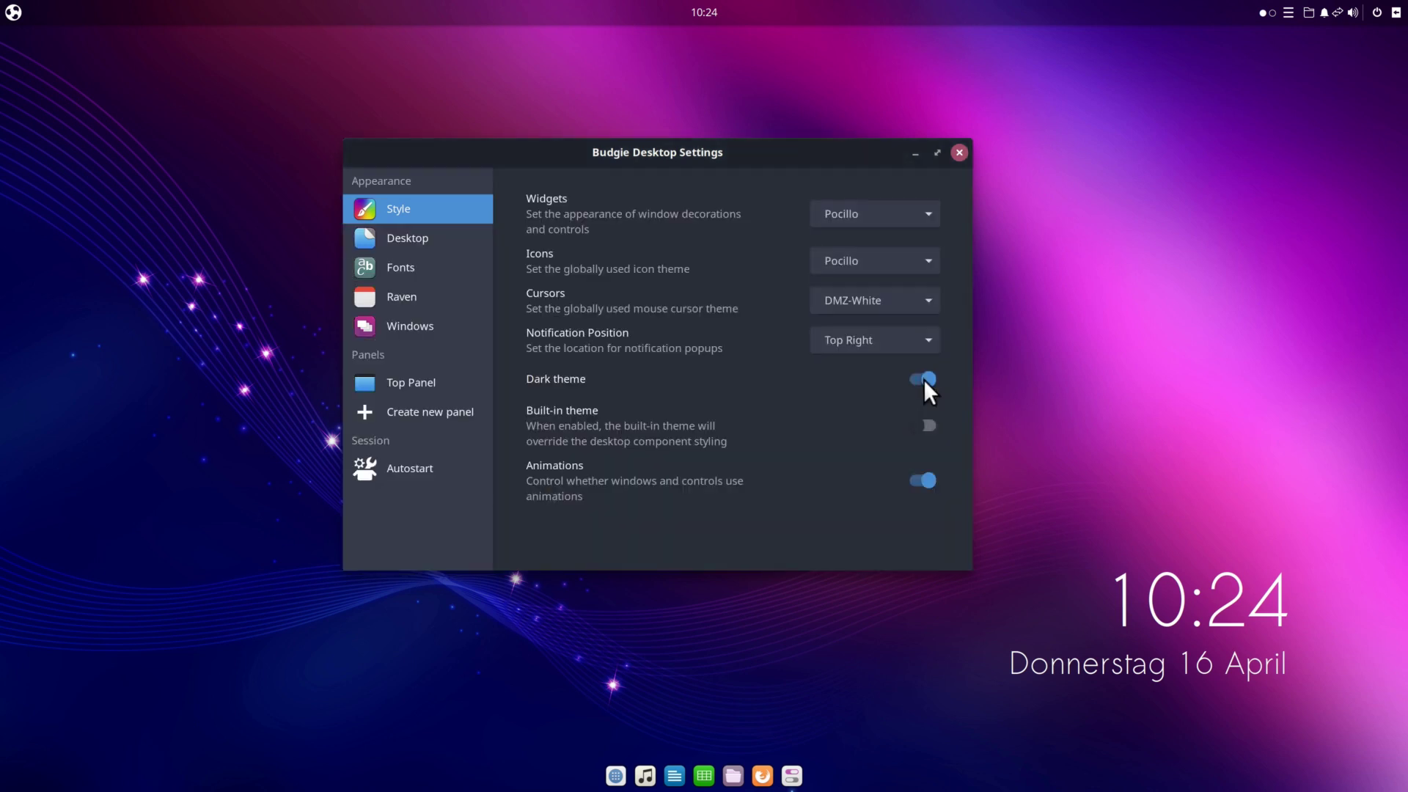
Step: Look through the Desktop, Fonts, Raven and Windows settings pages
left_click(412, 249)
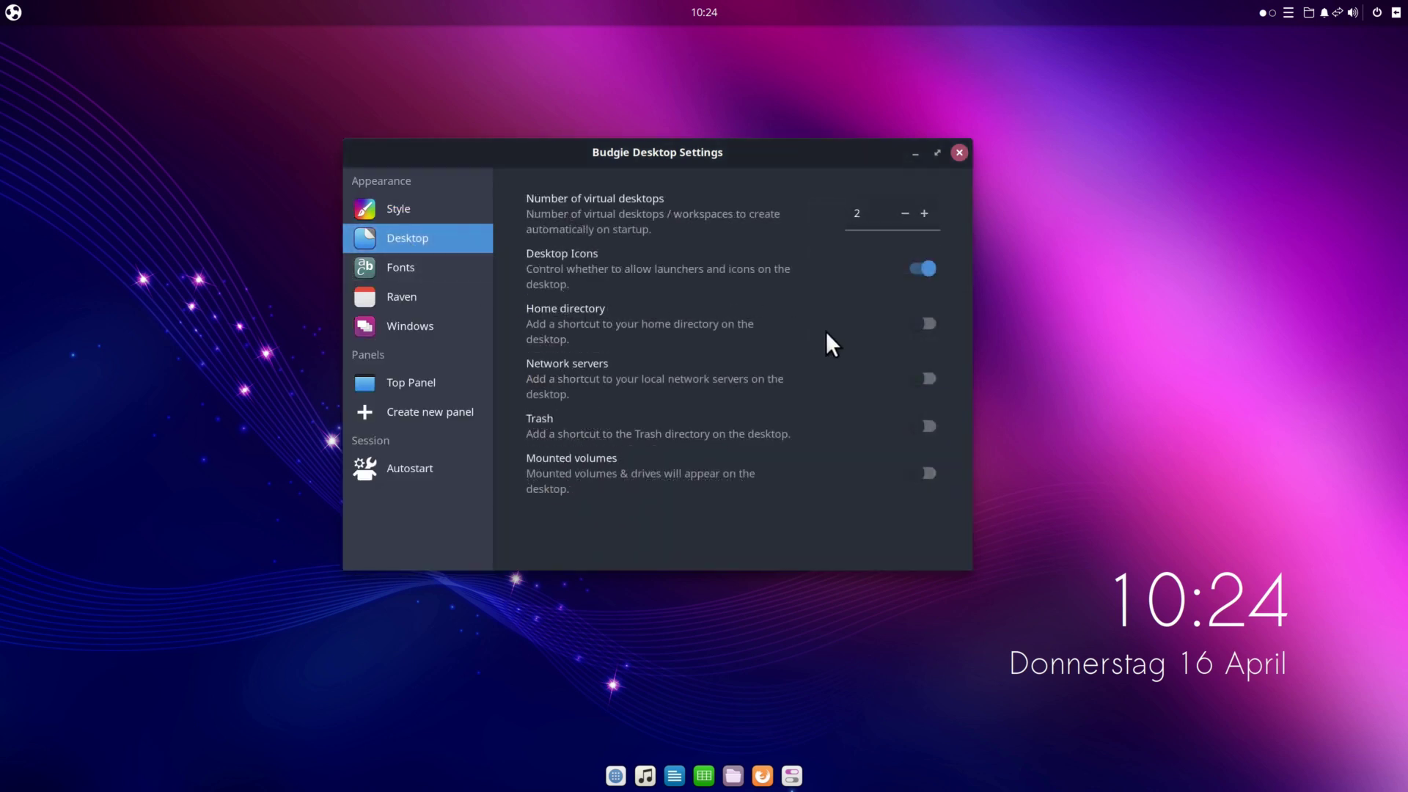
left_click(398, 260)
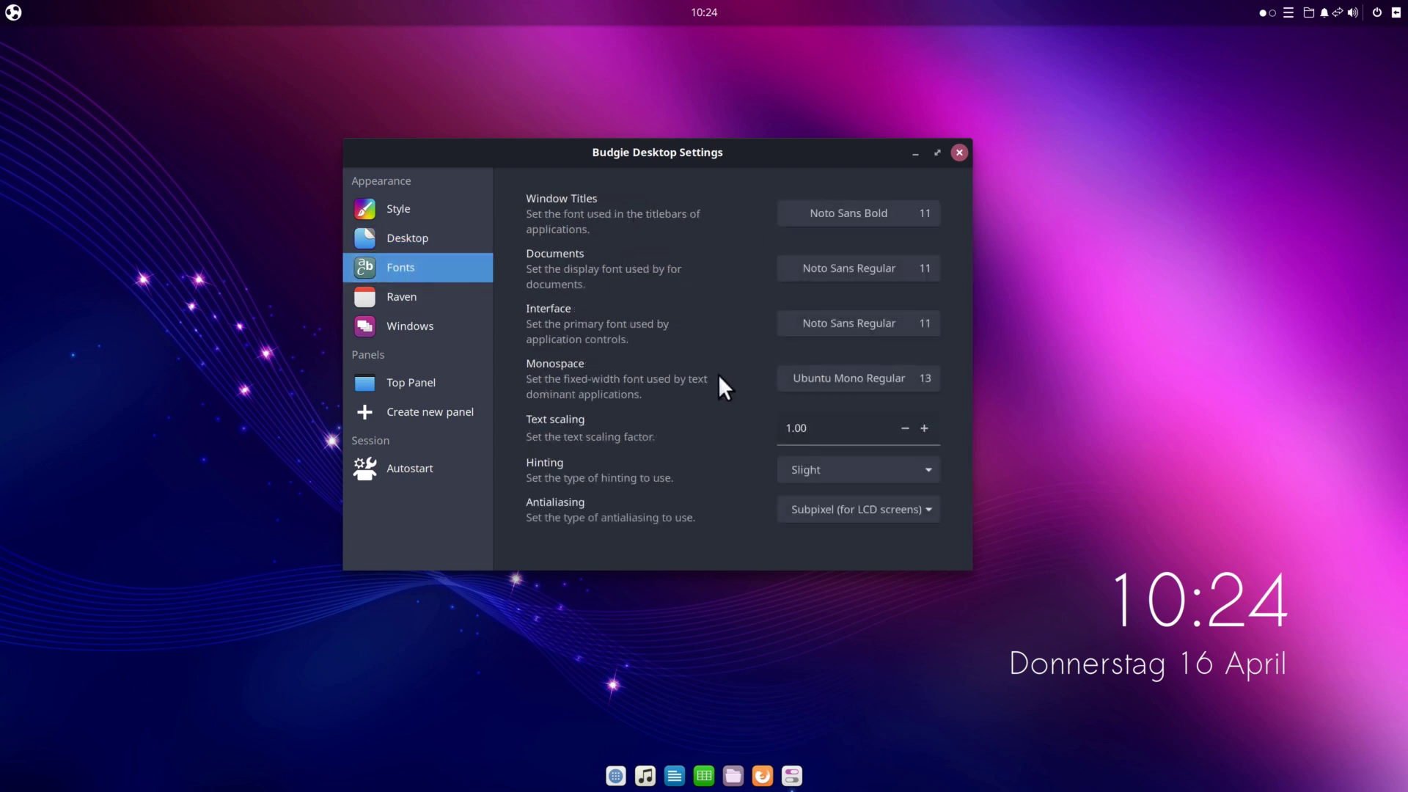
left_click(377, 290)
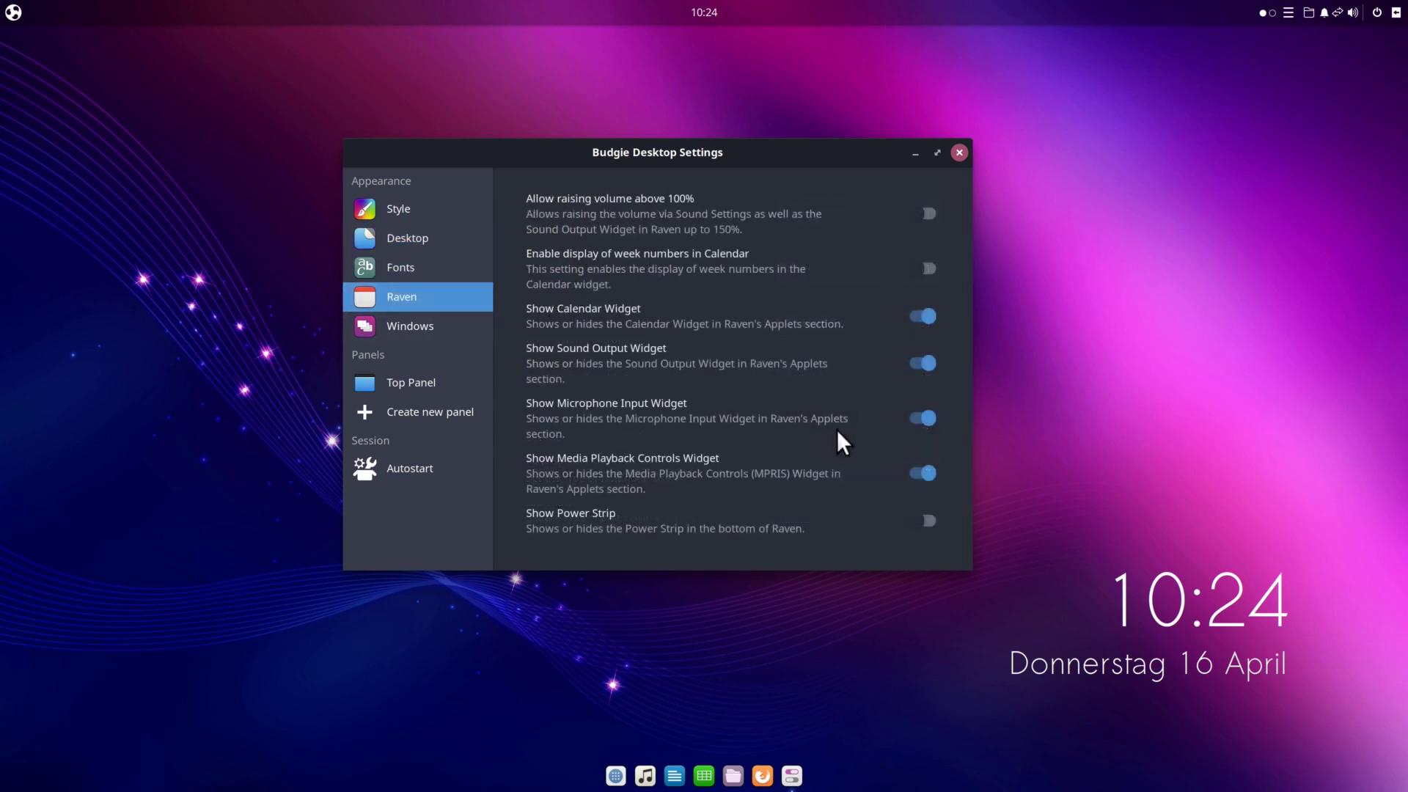
left_click(405, 330)
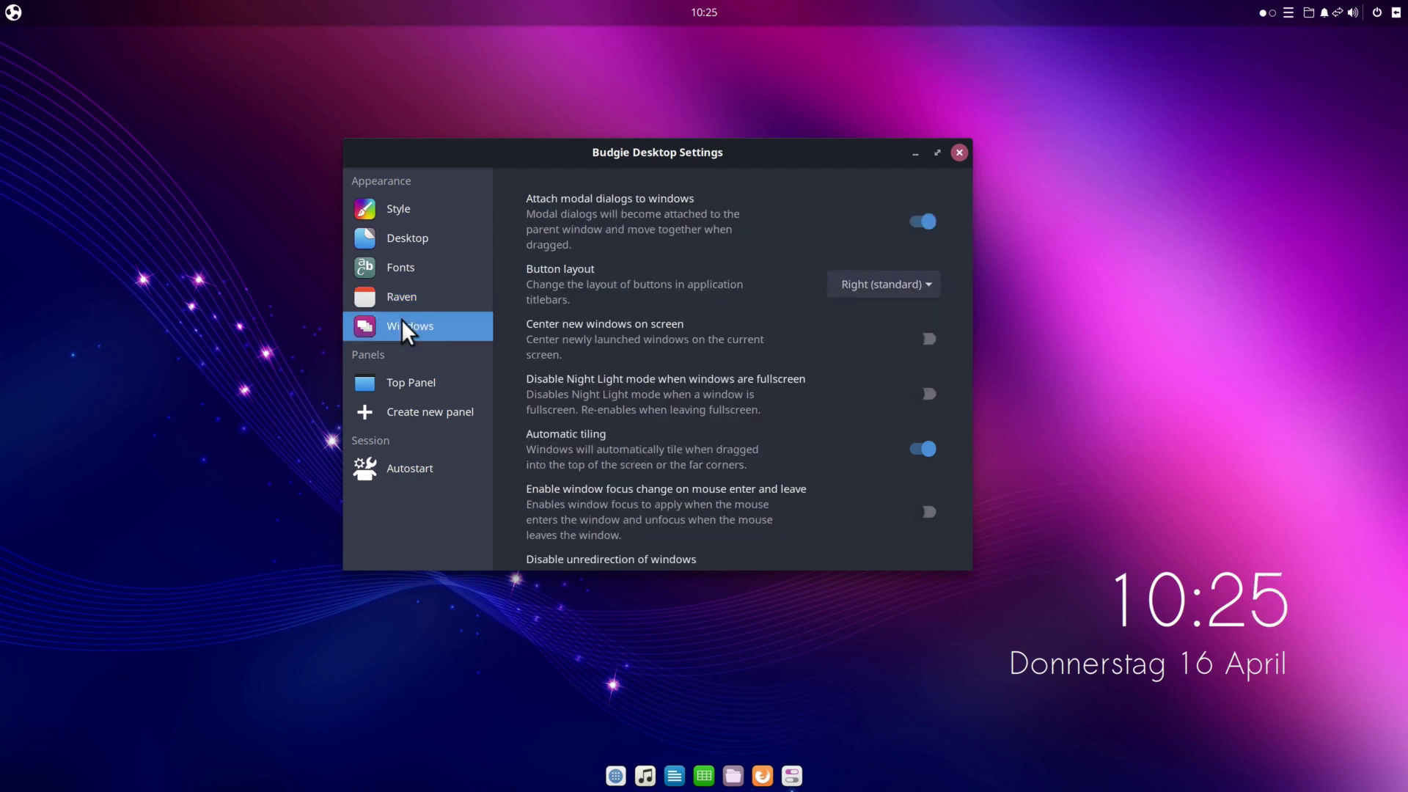
left_click(420, 385)
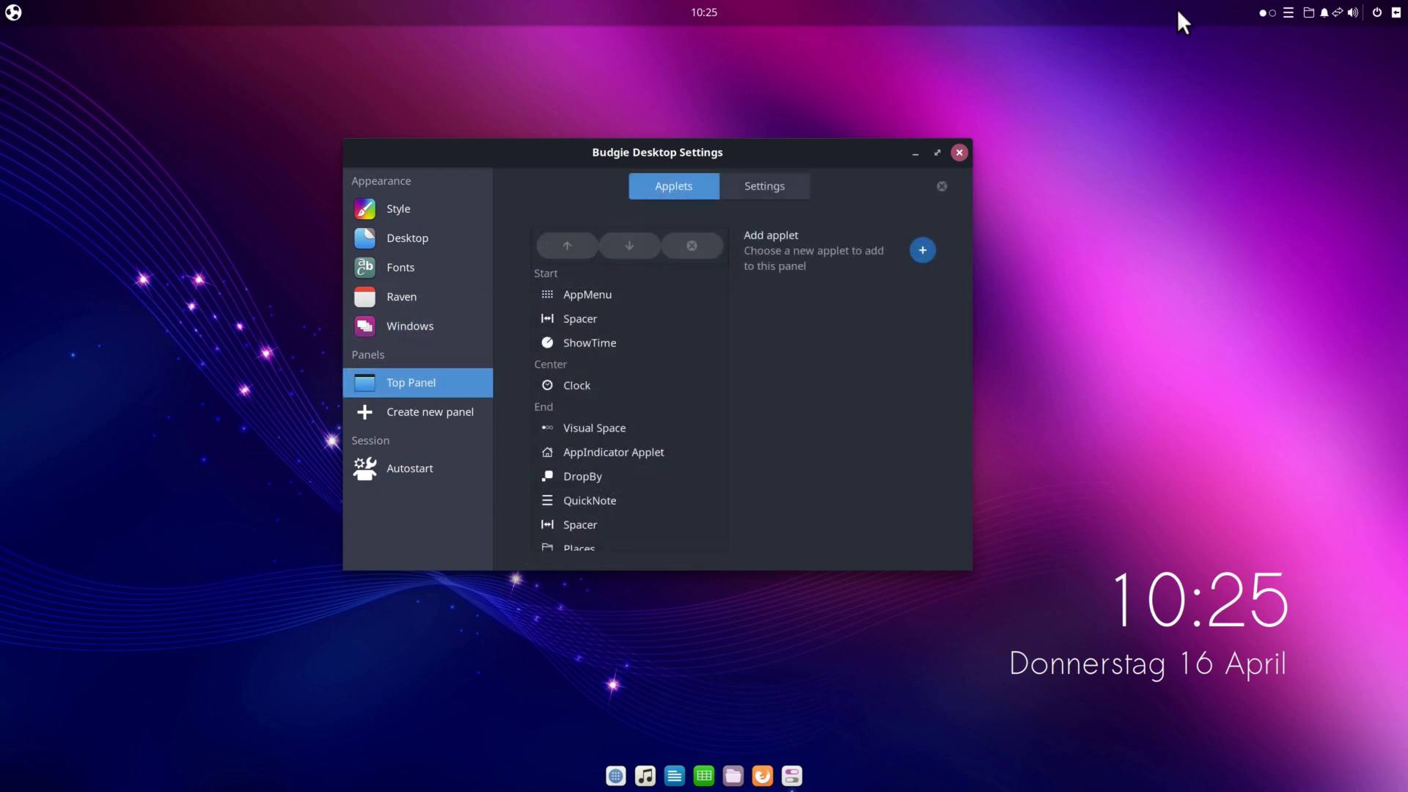
scroll(613, 418, "down", 5)
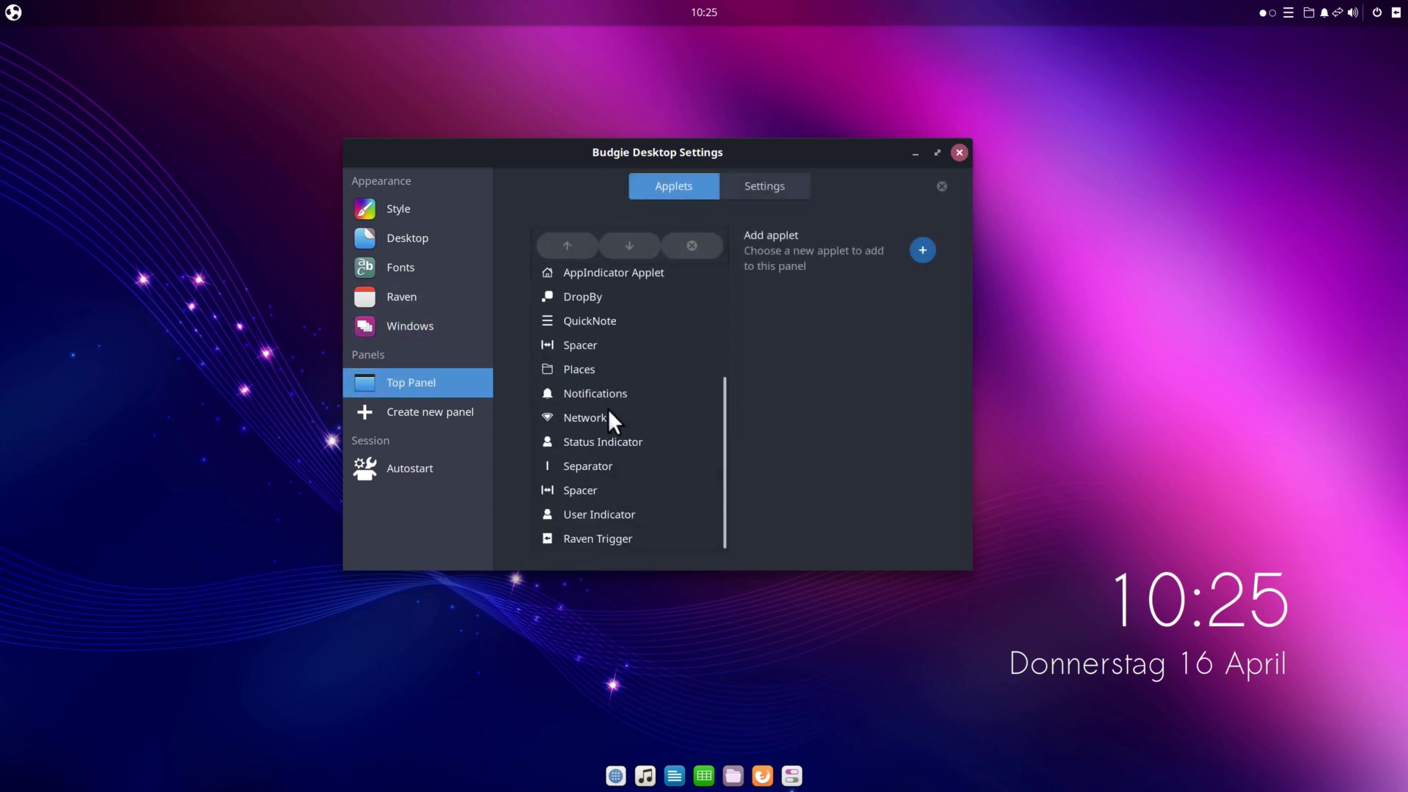
scroll(613, 418, "up", 5)
left_click(923, 250)
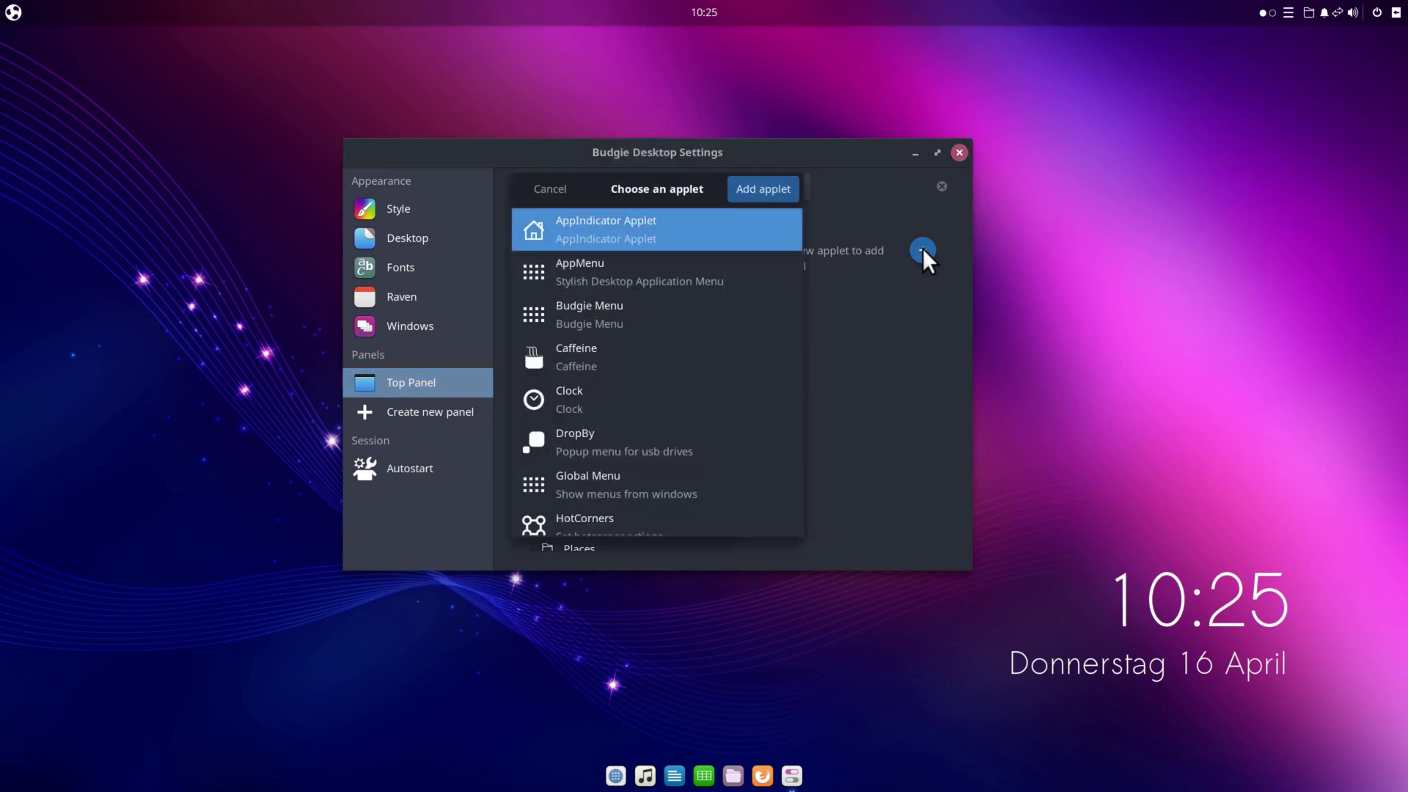
scroll(673, 396, "down", 6)
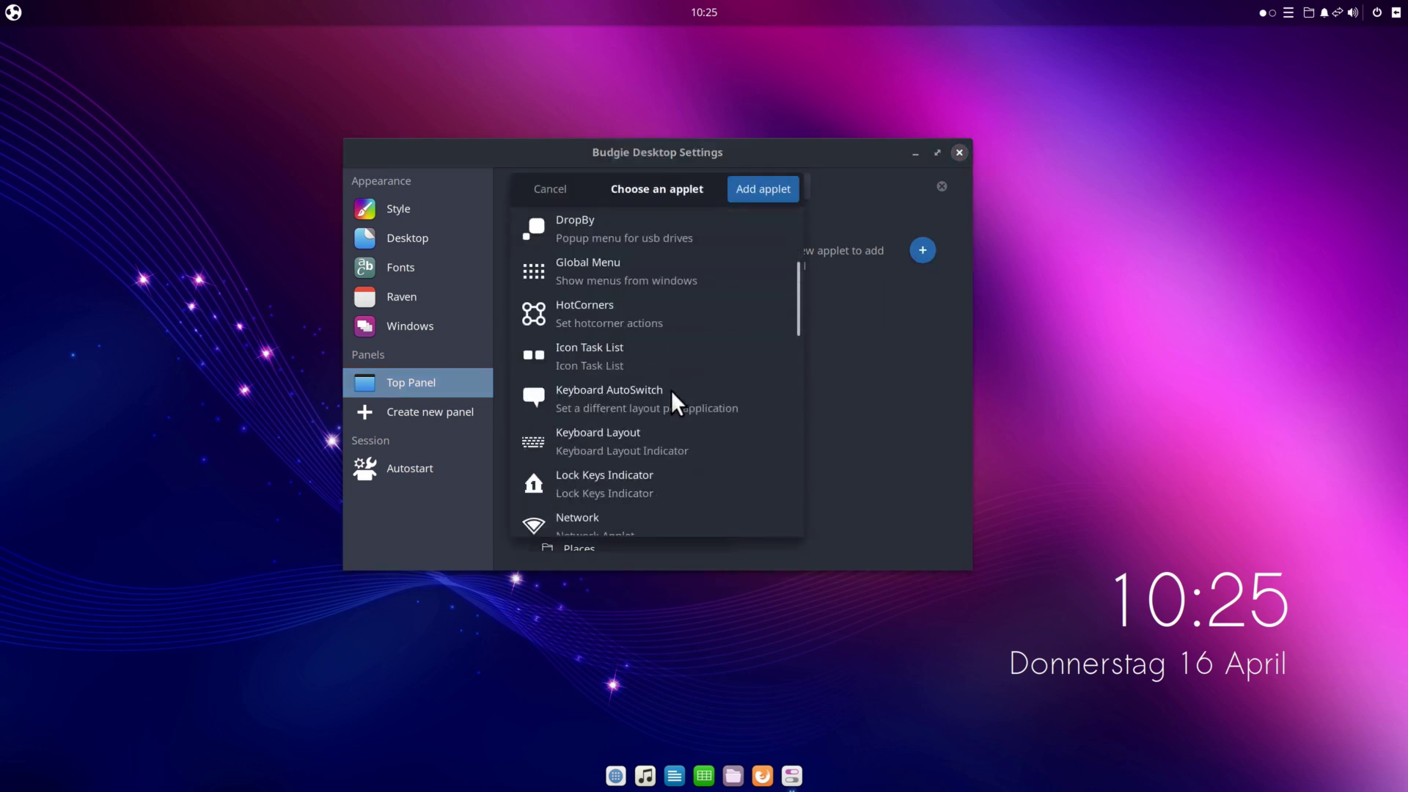
scroll(671, 390, "down", 3)
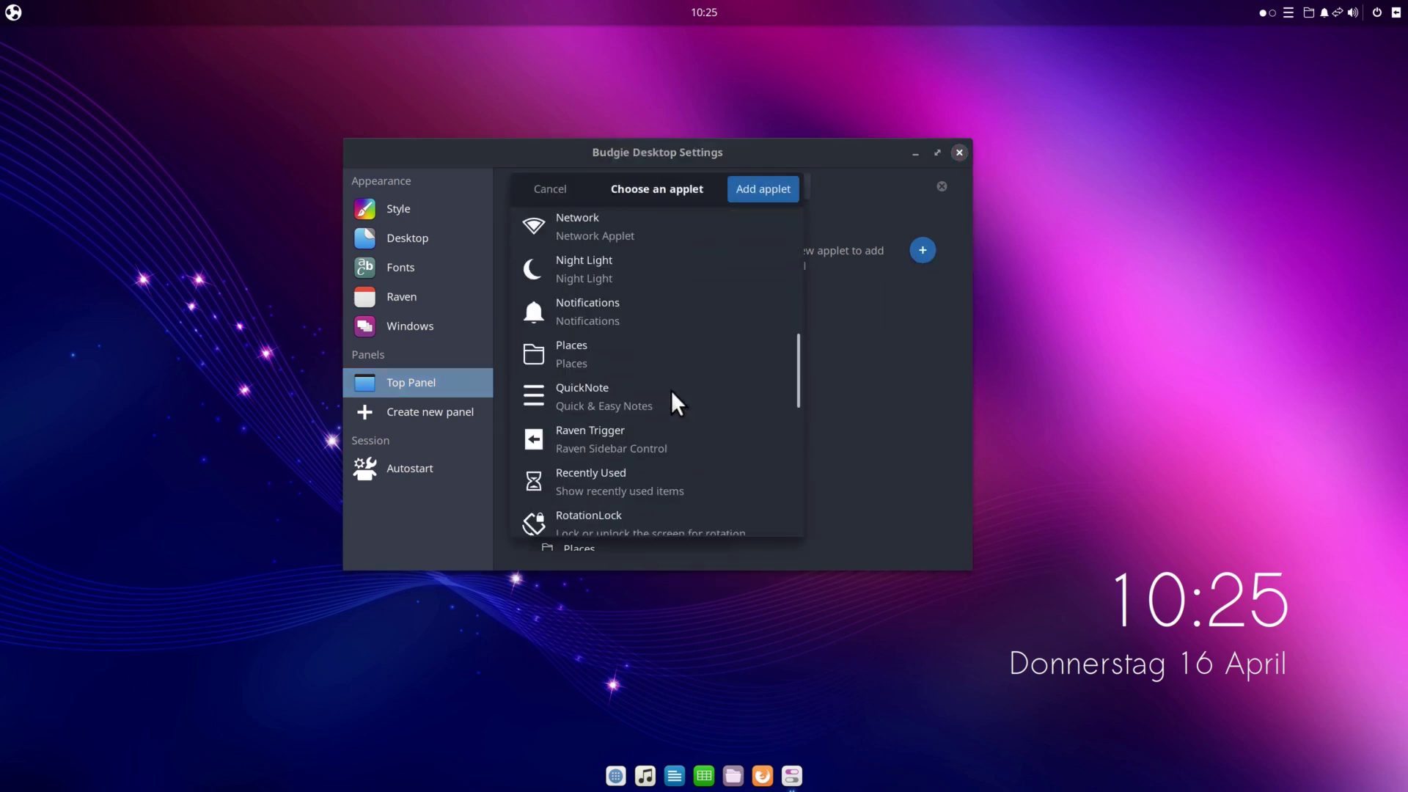
left_click(548, 188)
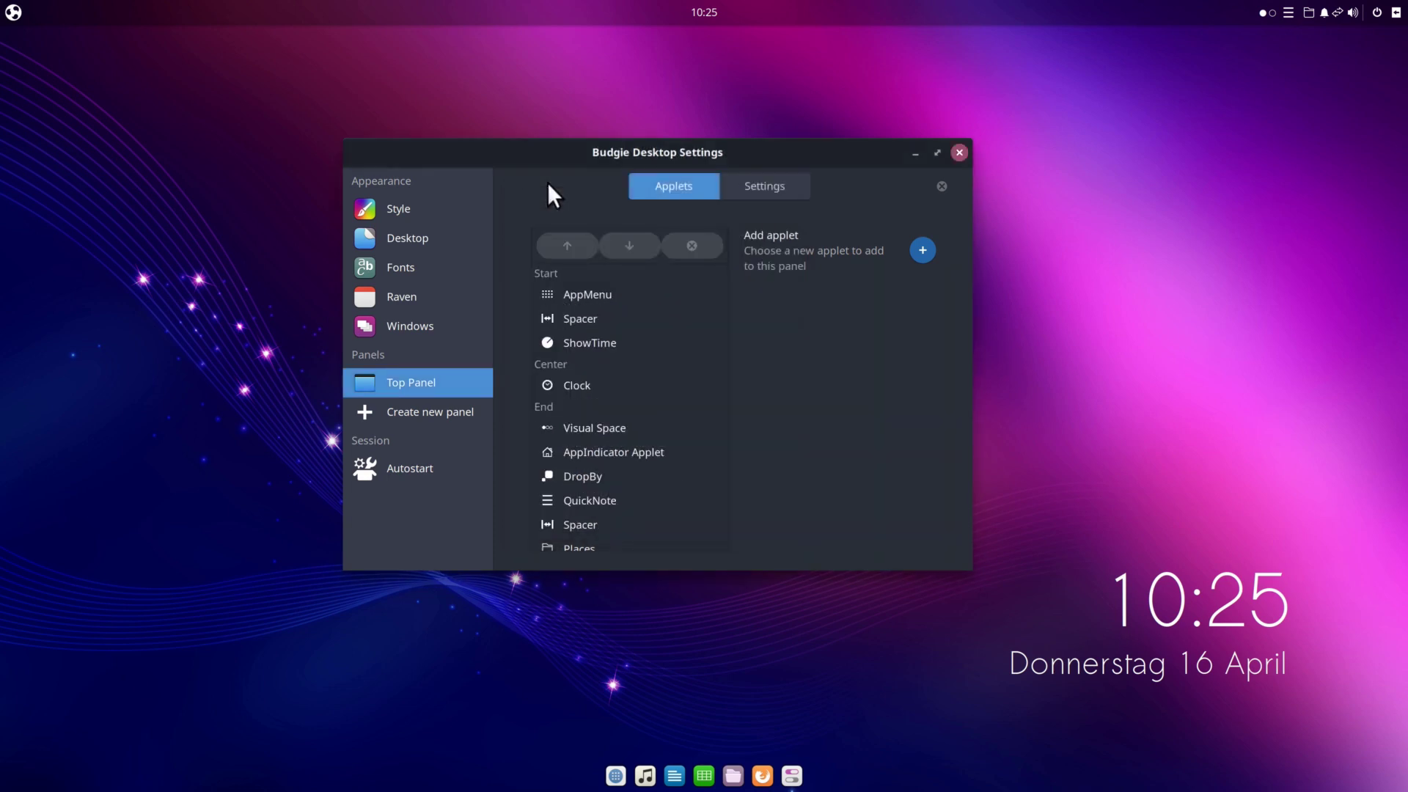
left_click(786, 185)
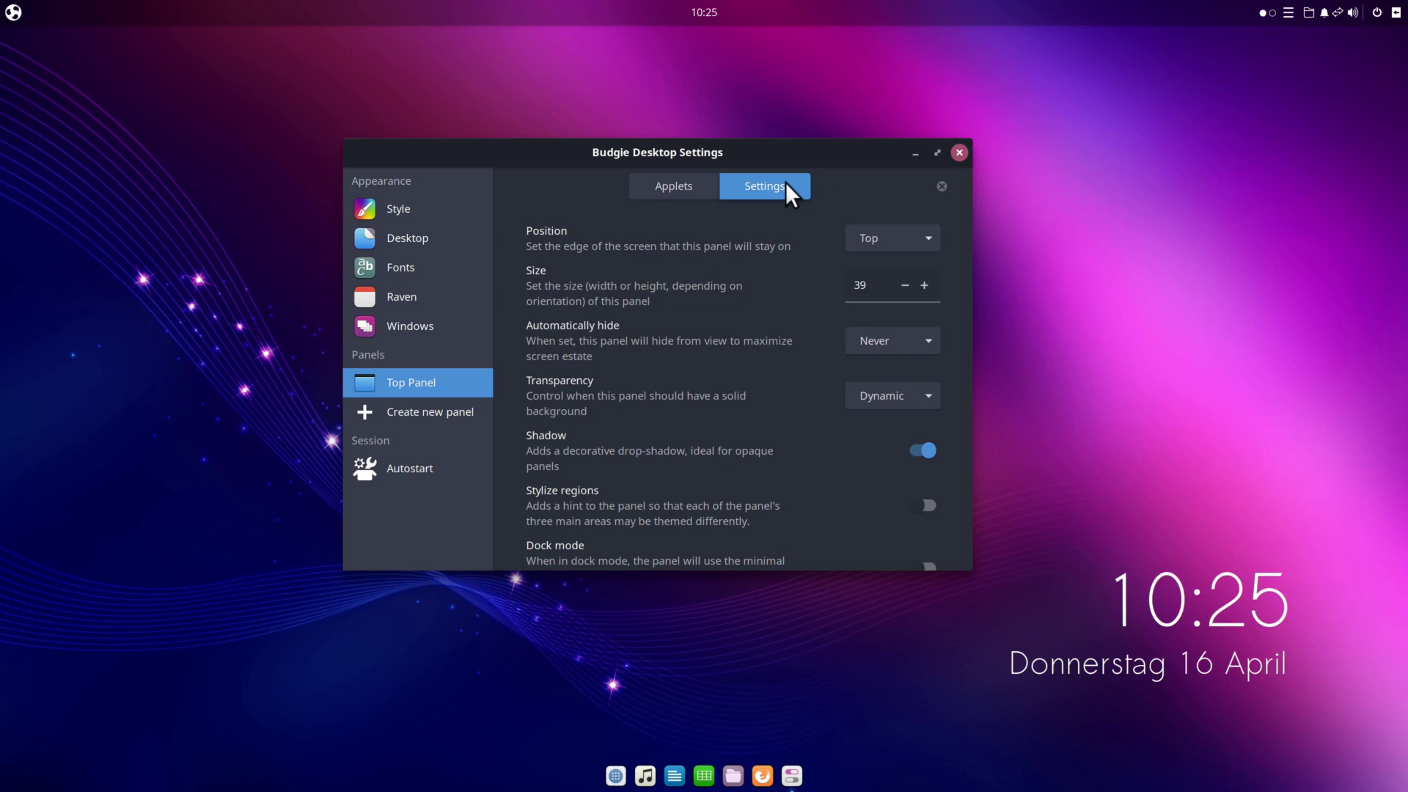
left_click(960, 152)
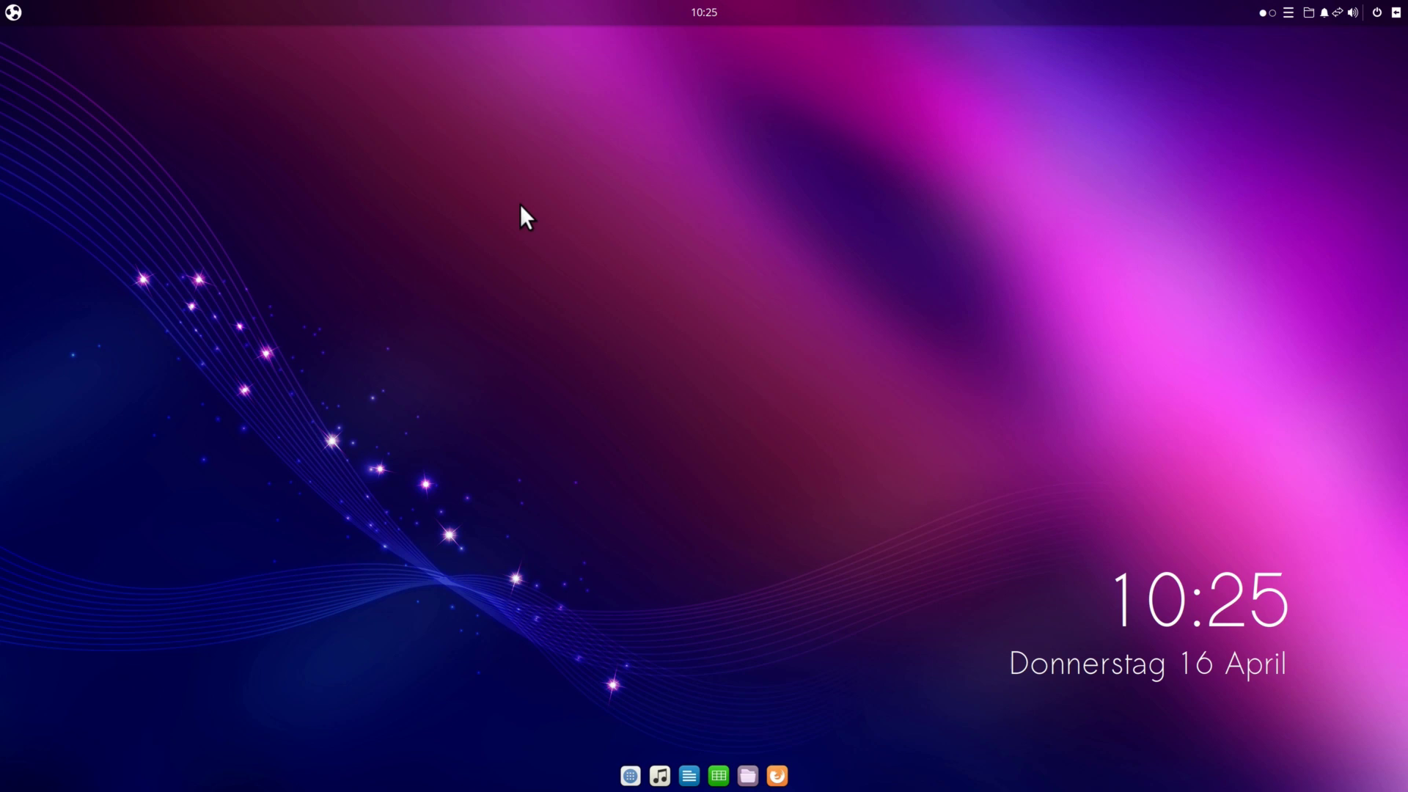
Step: Launch Budgie Themes & Layouts via a 'budgie' menu search and maximize the window
left_click(12, 11)
type("budgie")
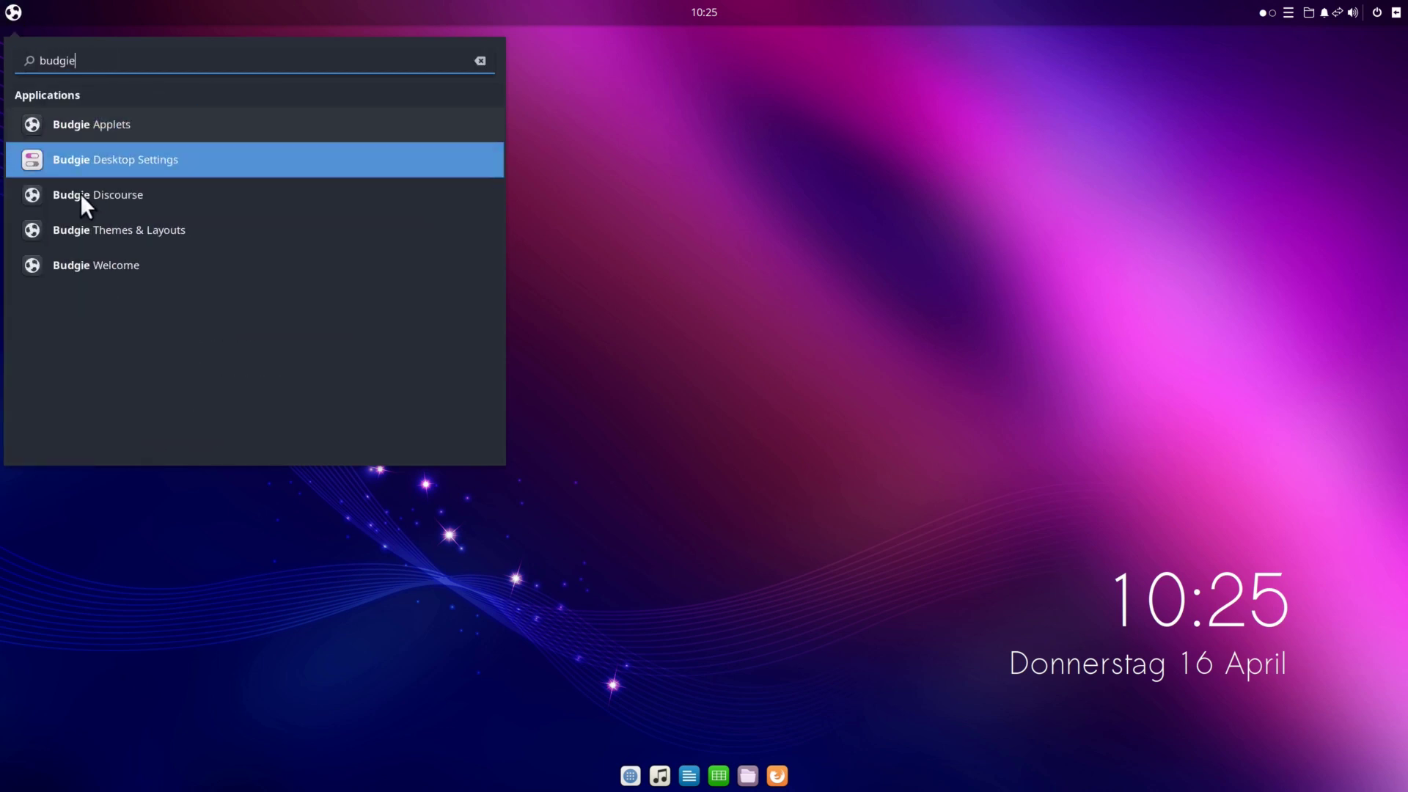
left_click(161, 232)
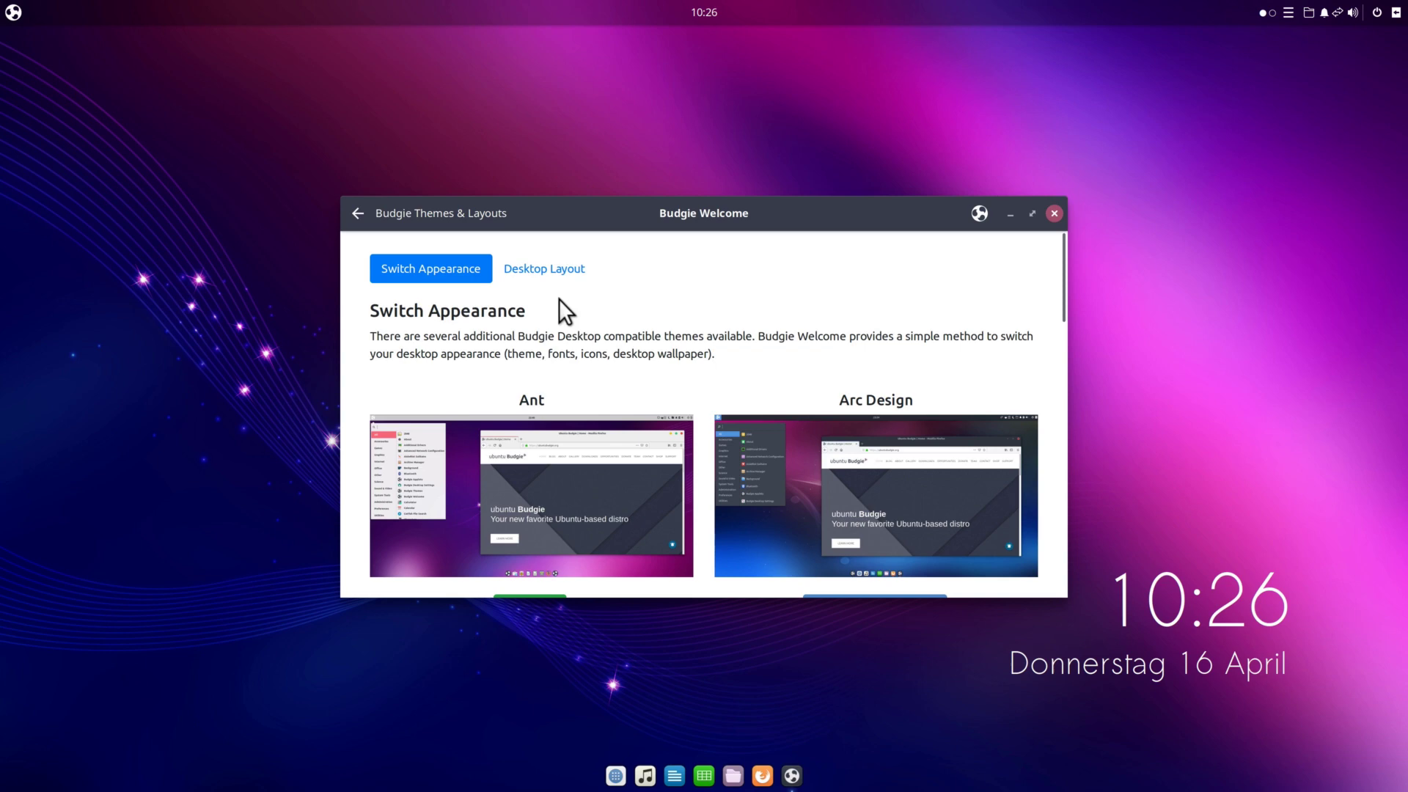
left_click(1031, 211)
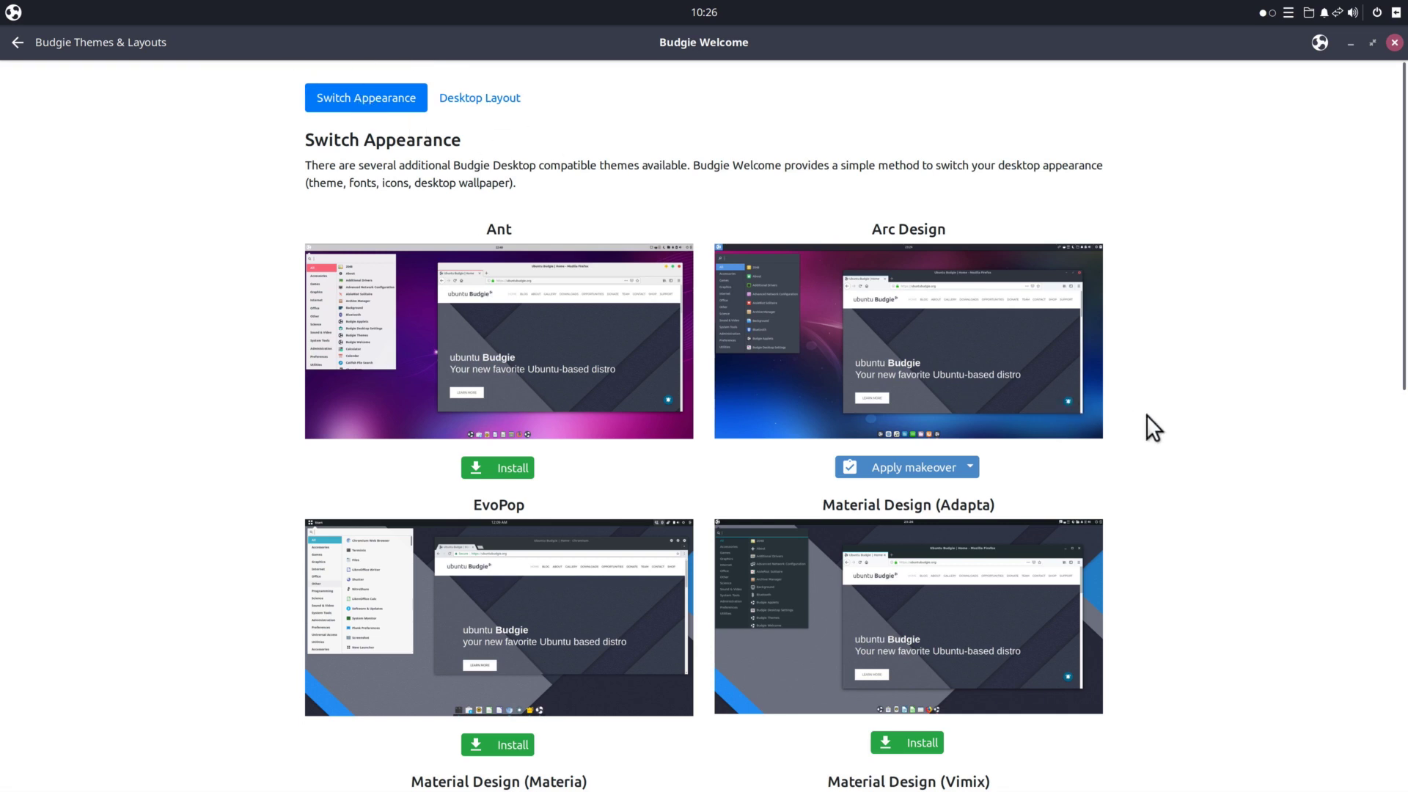
scroll(1261, 461, "down", 3)
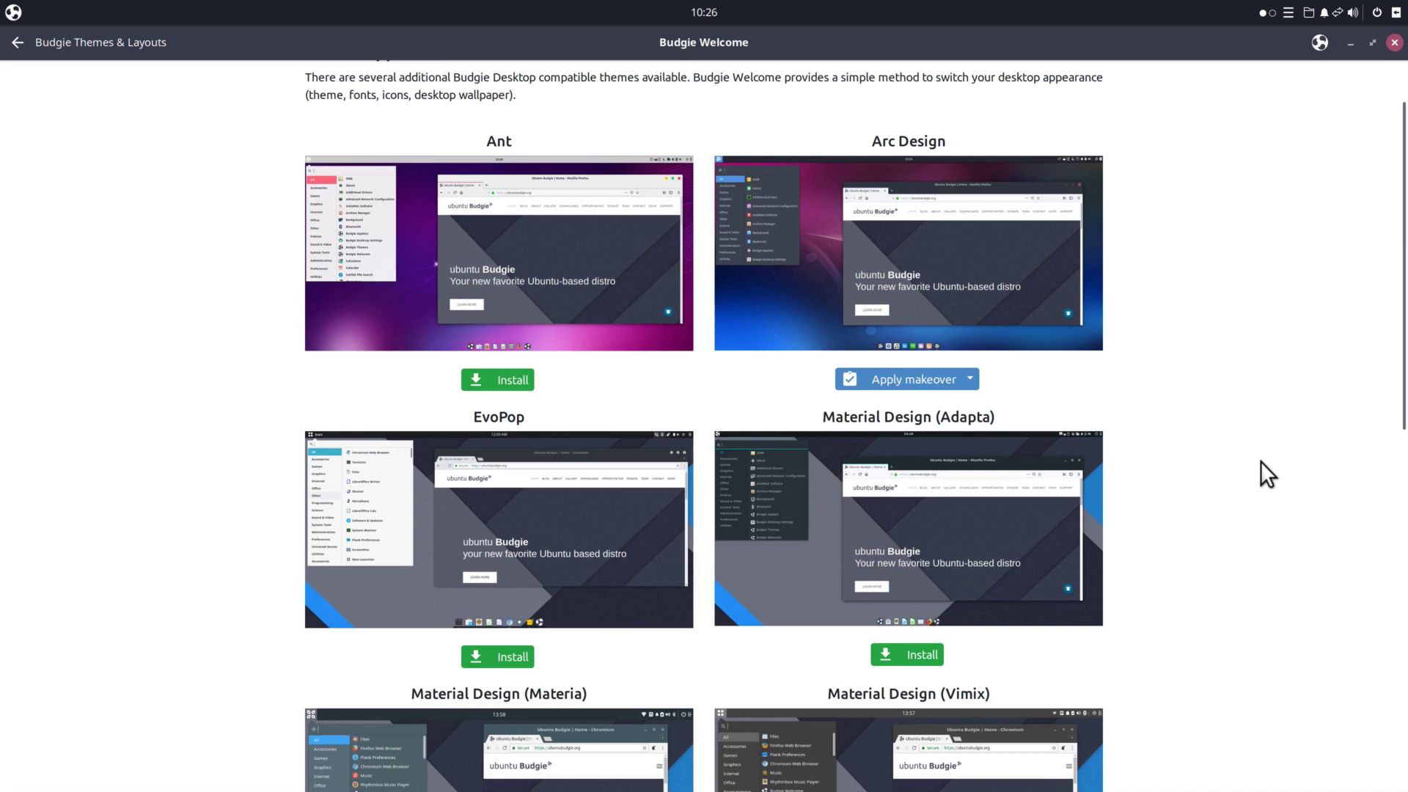
scroll(1267, 475, "down", 1)
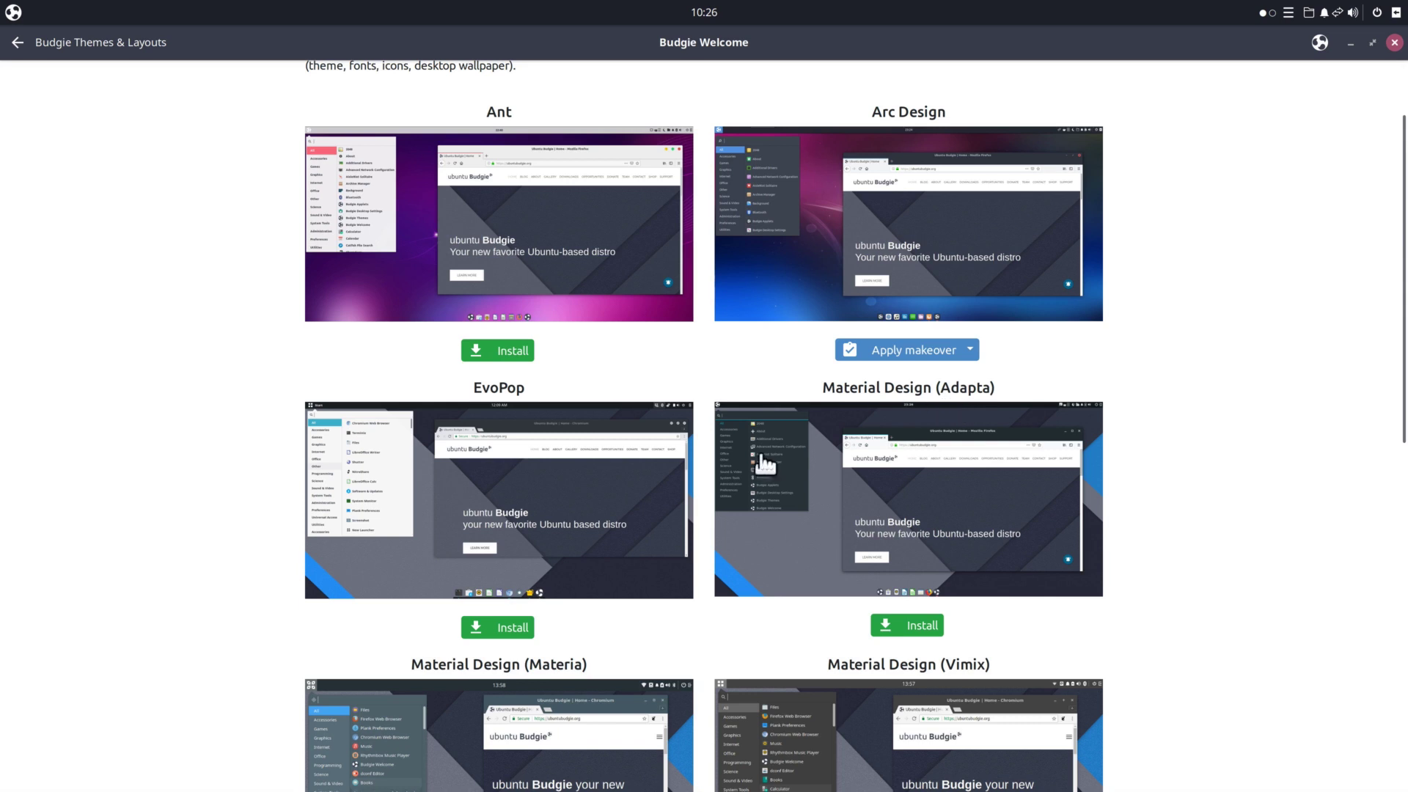
Step: Install the Material Design (Adapta) theme, apply its makeover, and minimize the window
left_click(890, 624)
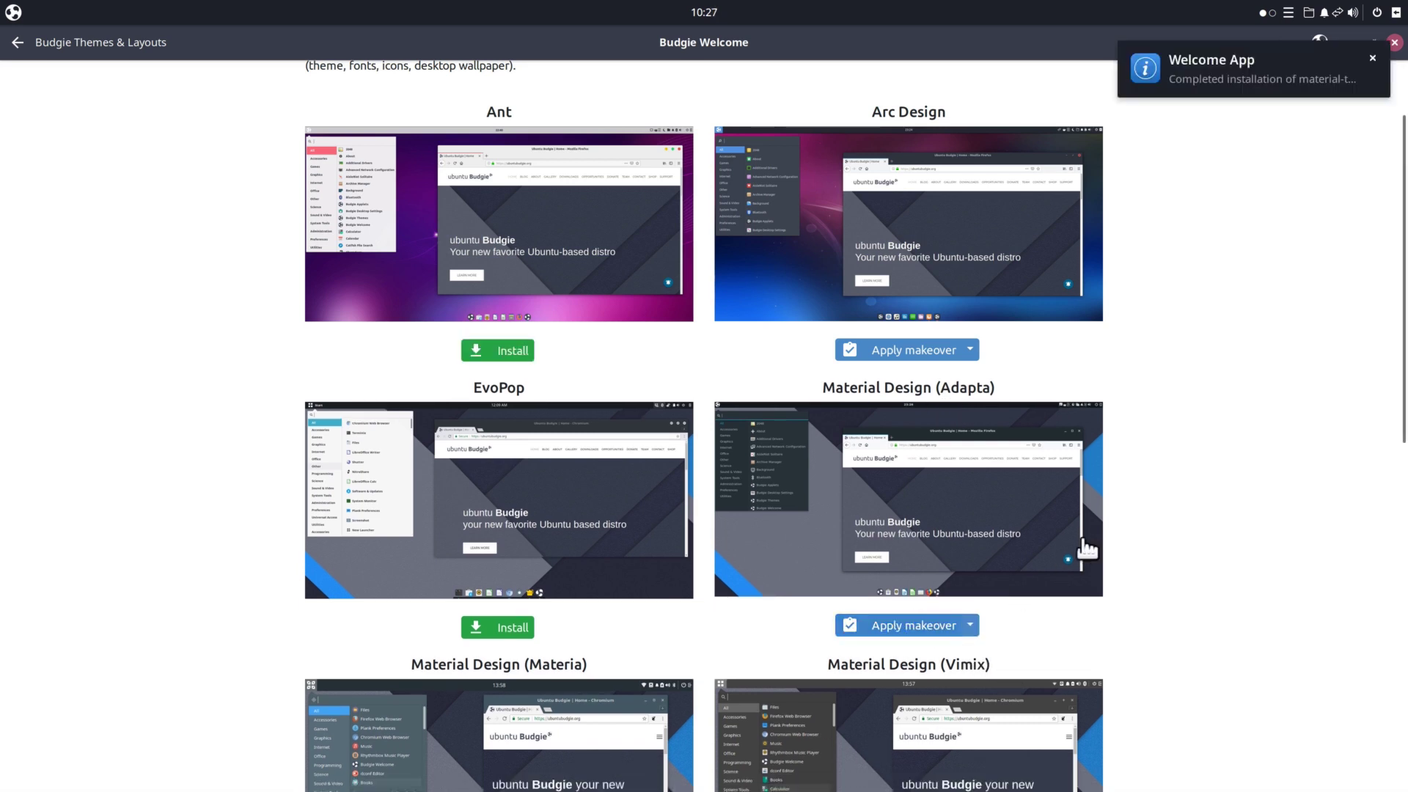
left_click(904, 627)
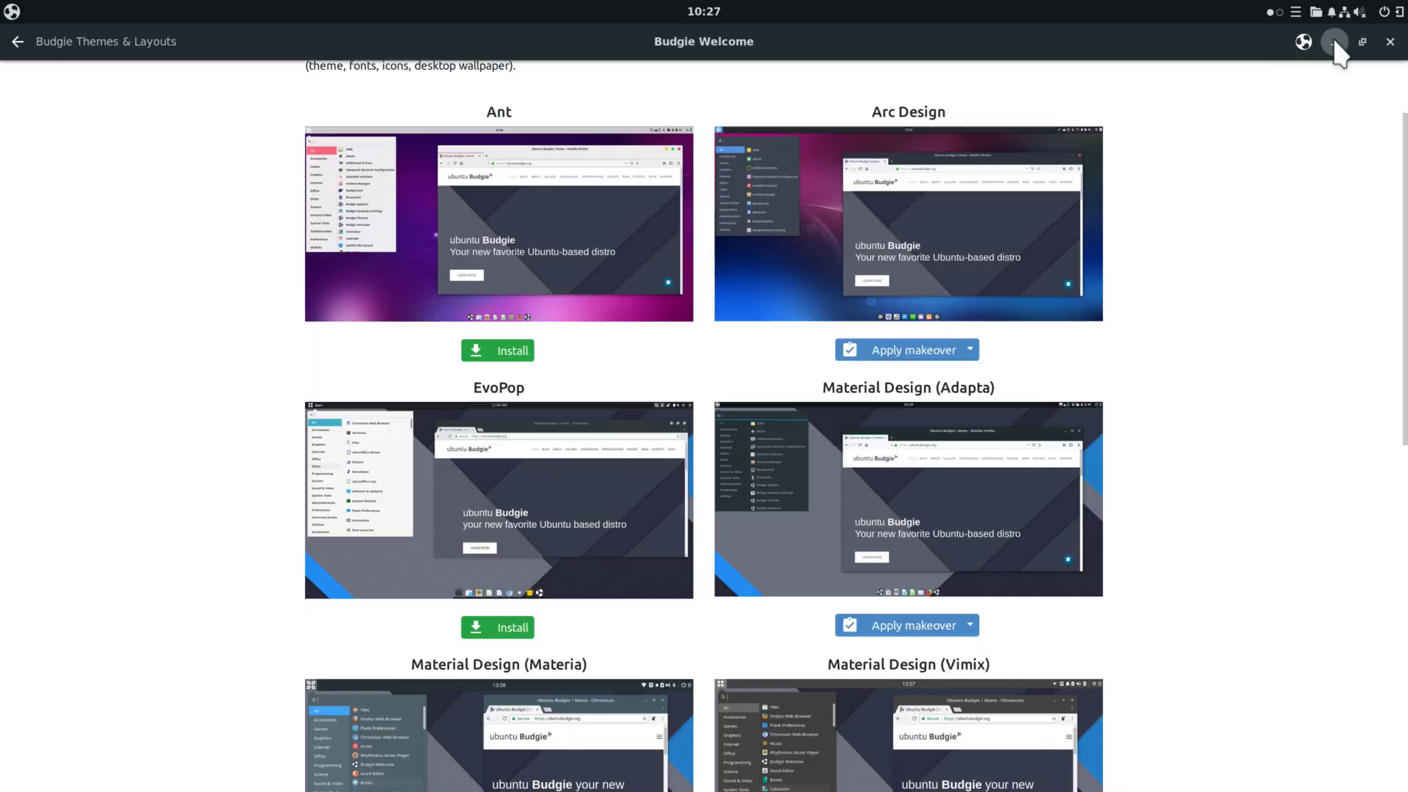
left_click(1335, 41)
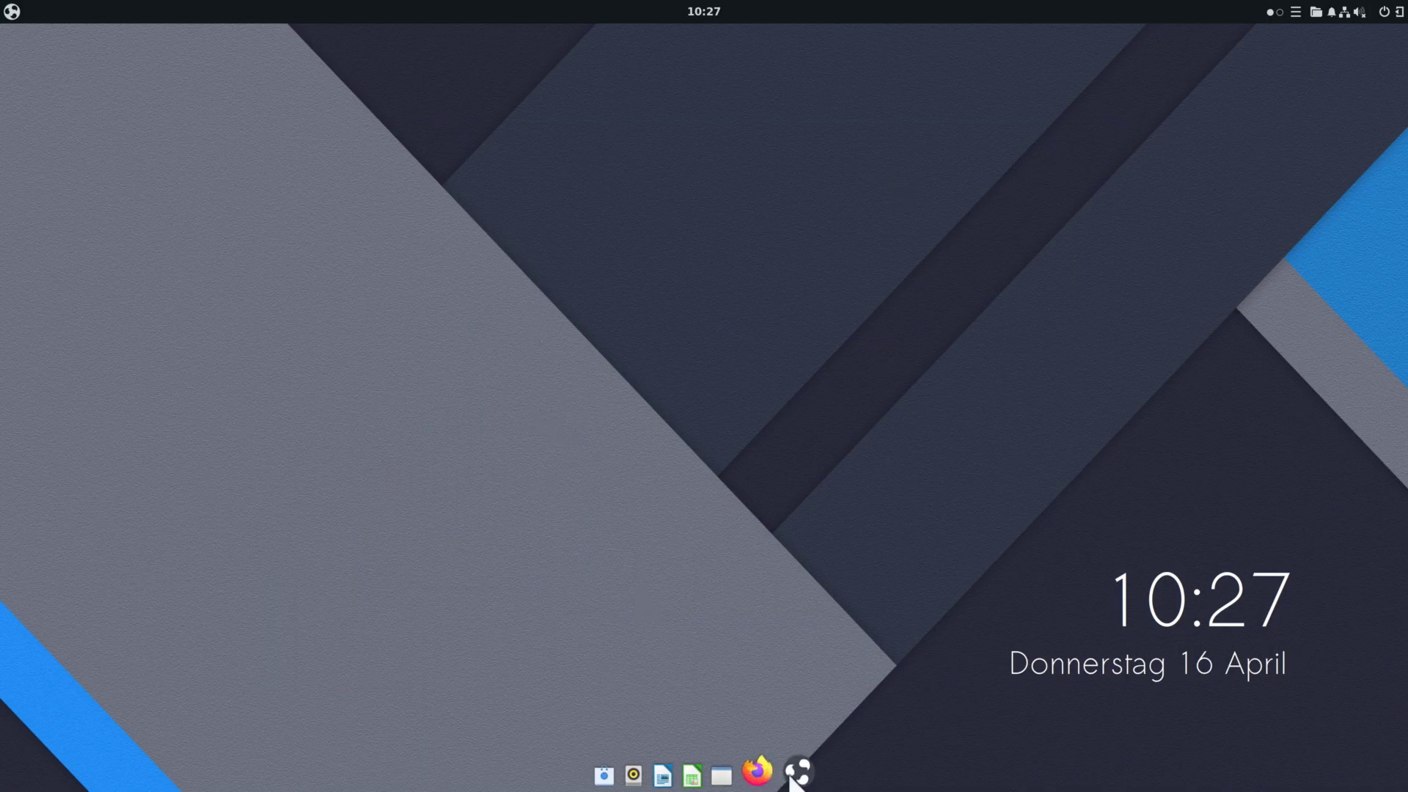
Step: Restore Budgie Welcome from the dock and apply the Arc Design makeover
left_click(792, 776)
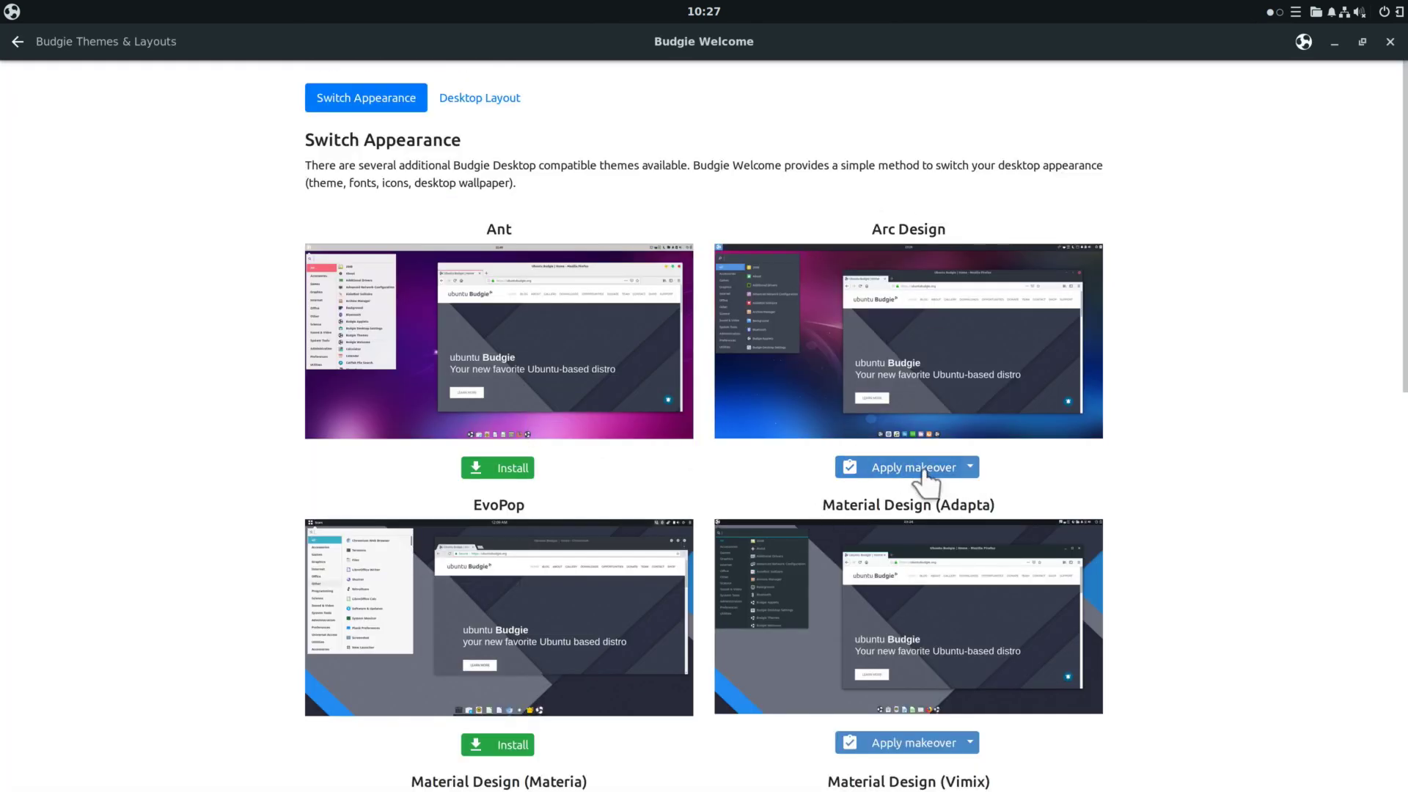
left_click(926, 477)
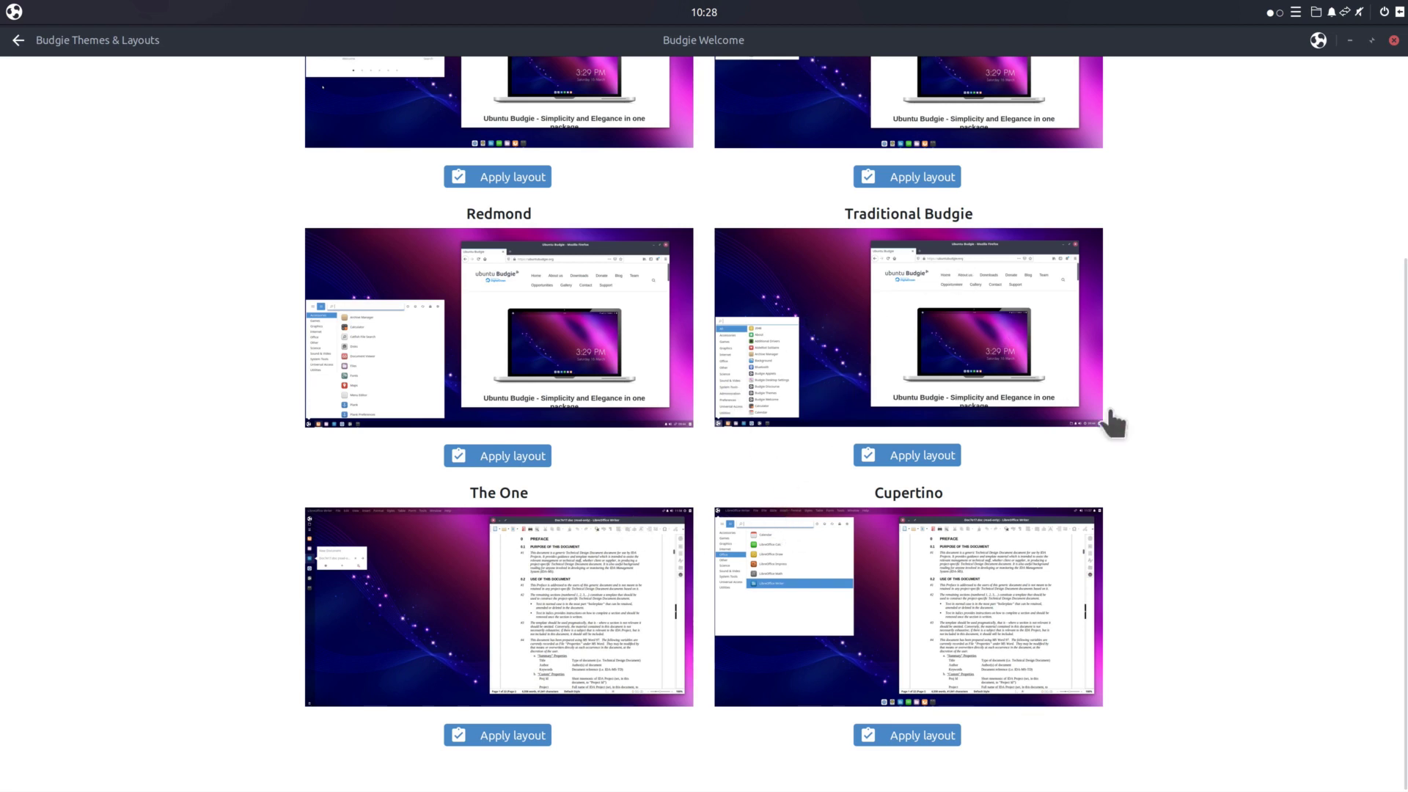
Step: Apply the Traditional Budgie layout, minimize Budgie Welcome, and try the bottom panel's application menu
left_click(926, 459)
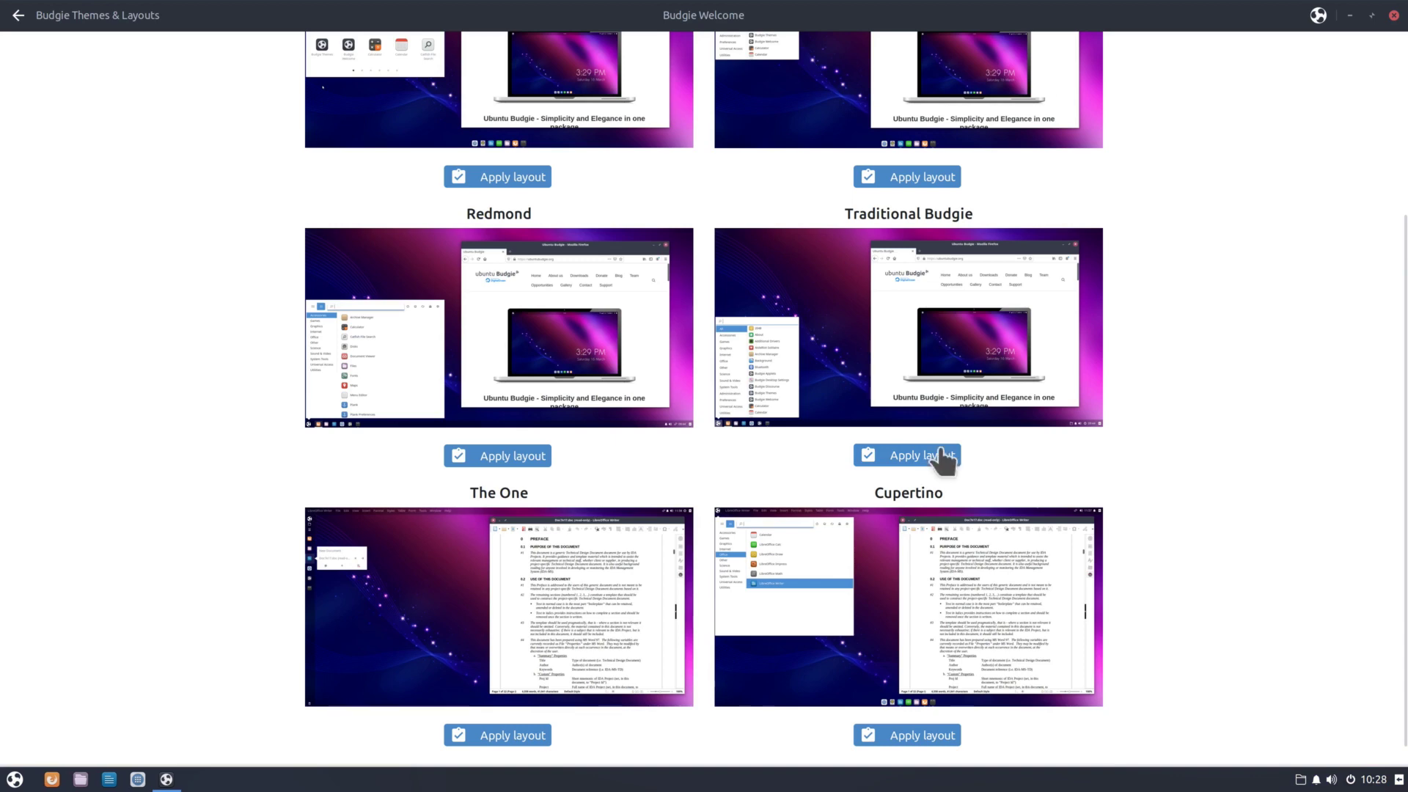
left_click(1350, 15)
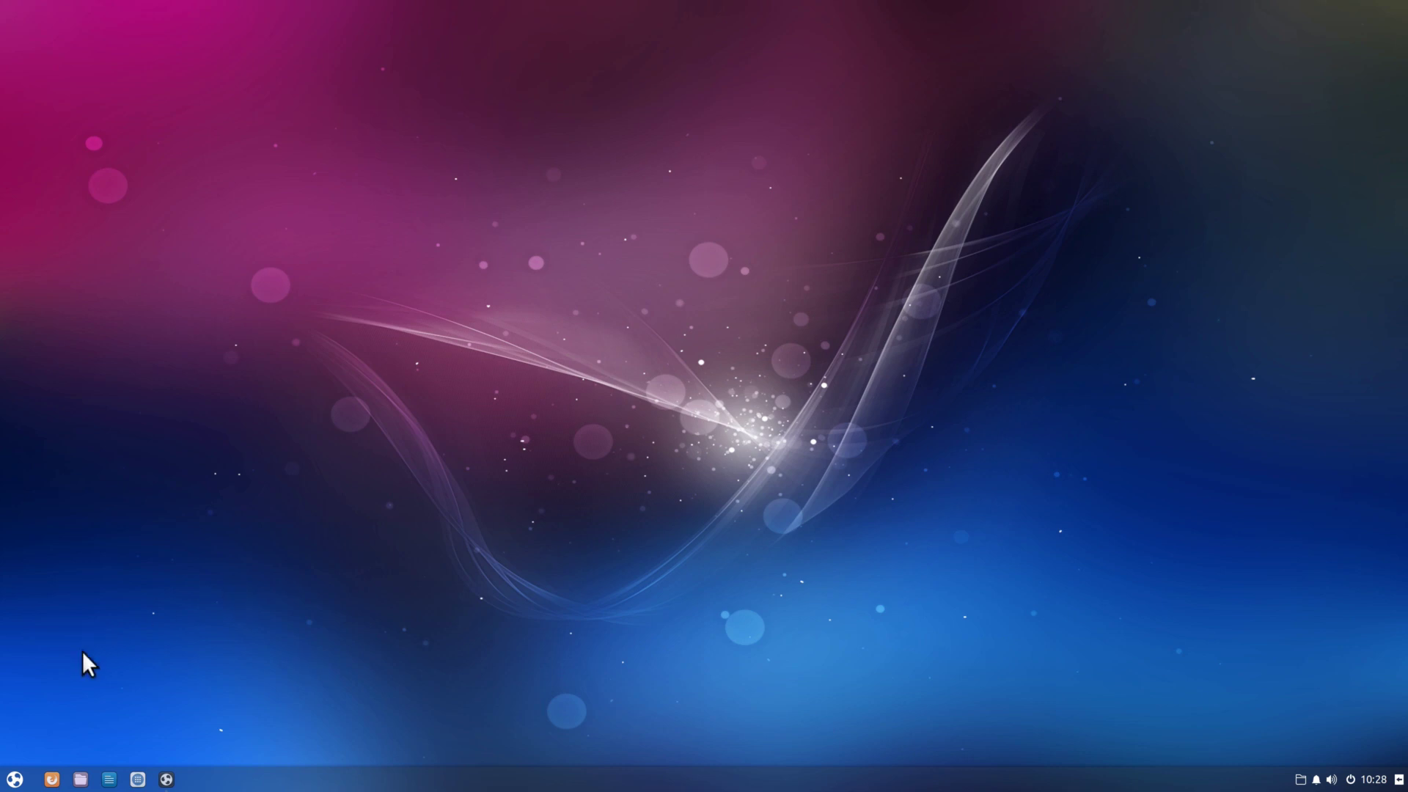
left_click(15, 780)
left_click(685, 626)
Step: Apply Budgie Welcome's Cupertino layout and minimize the window to view the new desktop
left_click(167, 780)
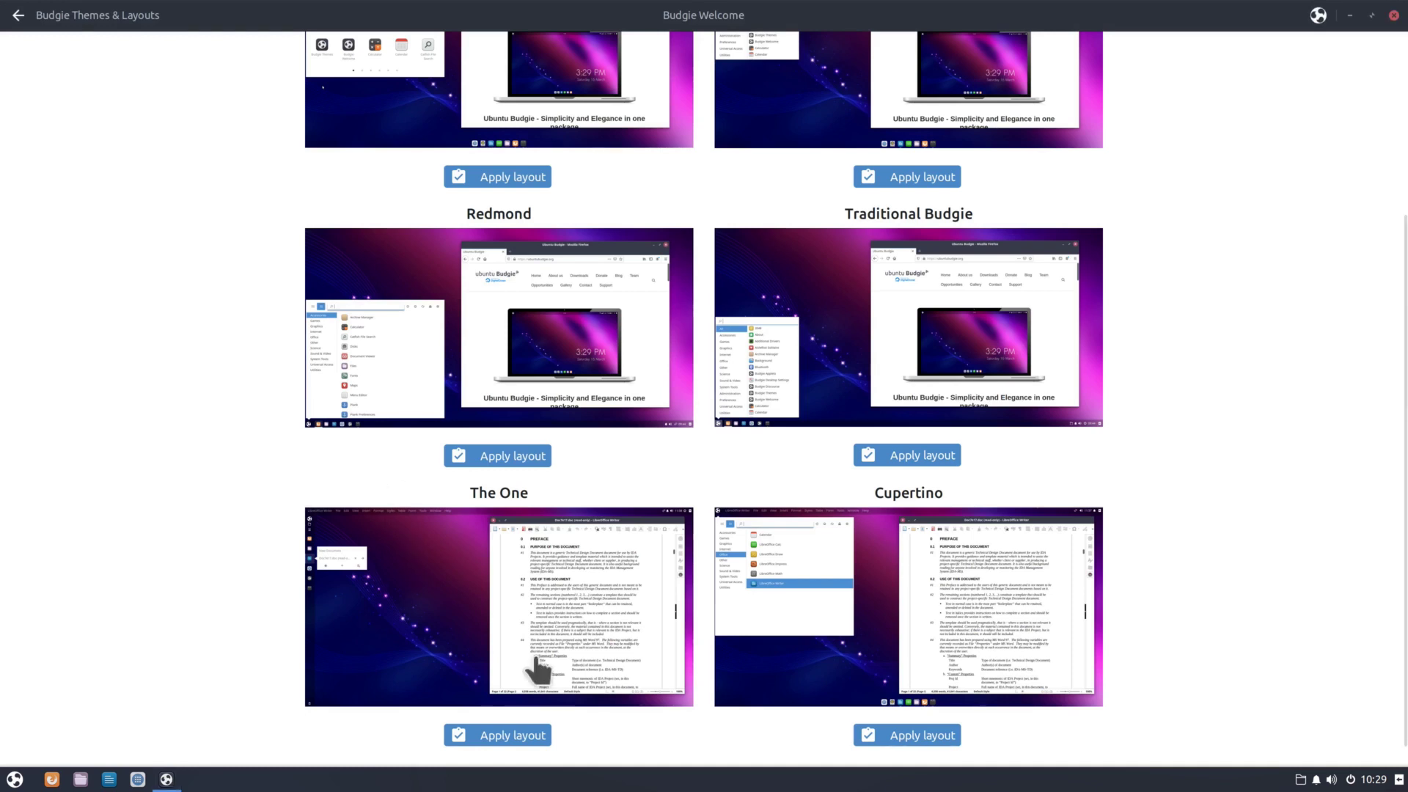
left_click(921, 737)
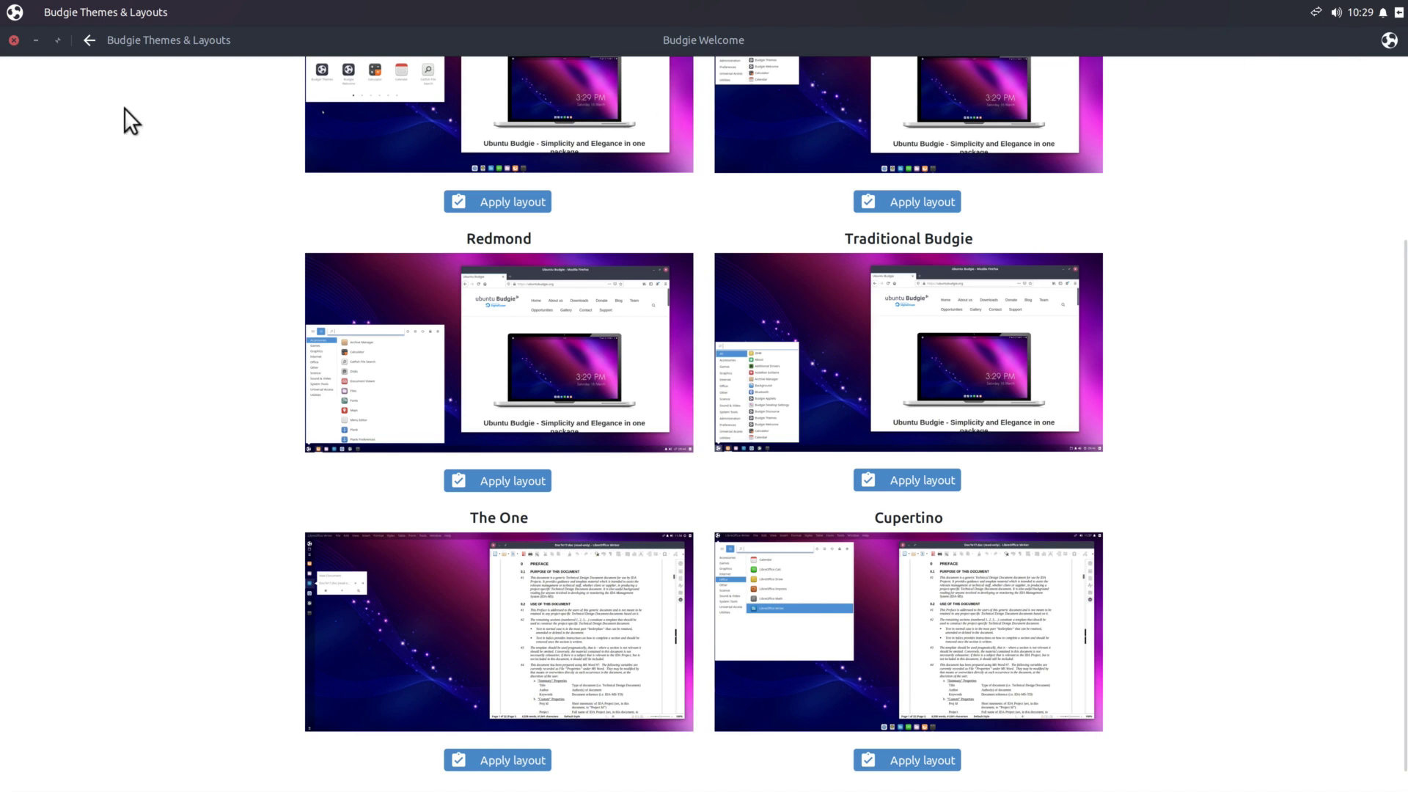
left_click(36, 40)
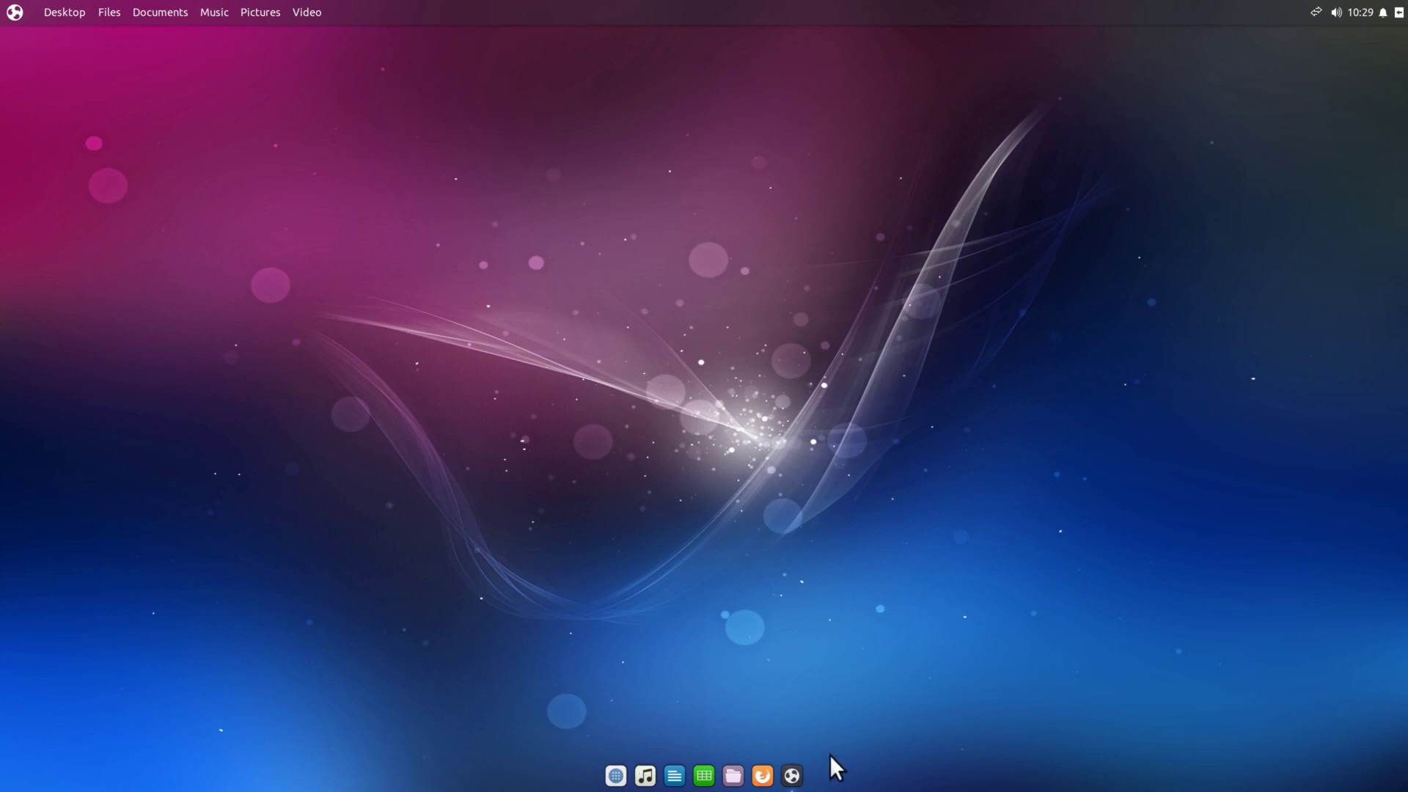
Step: Reapply the Traditional Budgie layout from Budgie Welcome
left_click(792, 774)
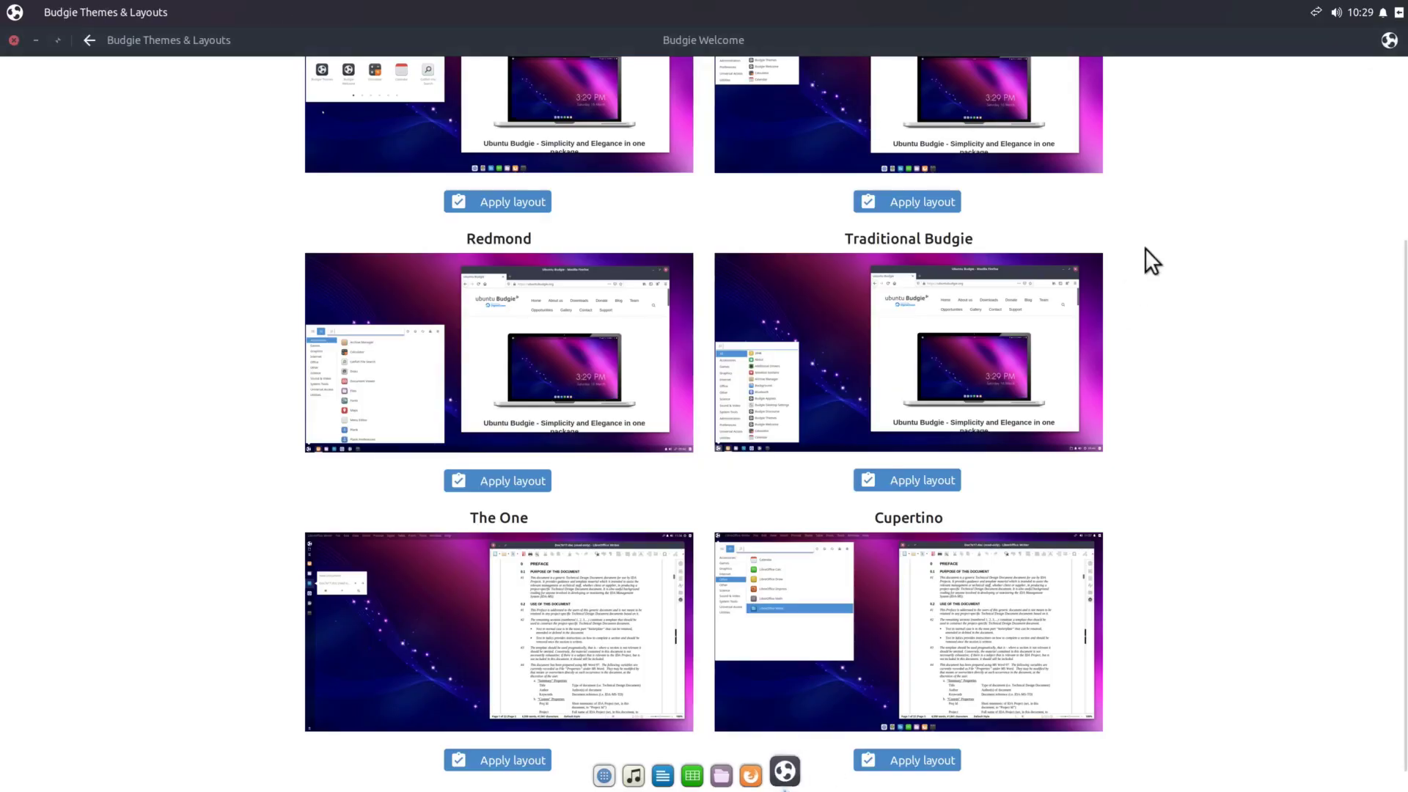
scroll(1266, 198, "up", 3)
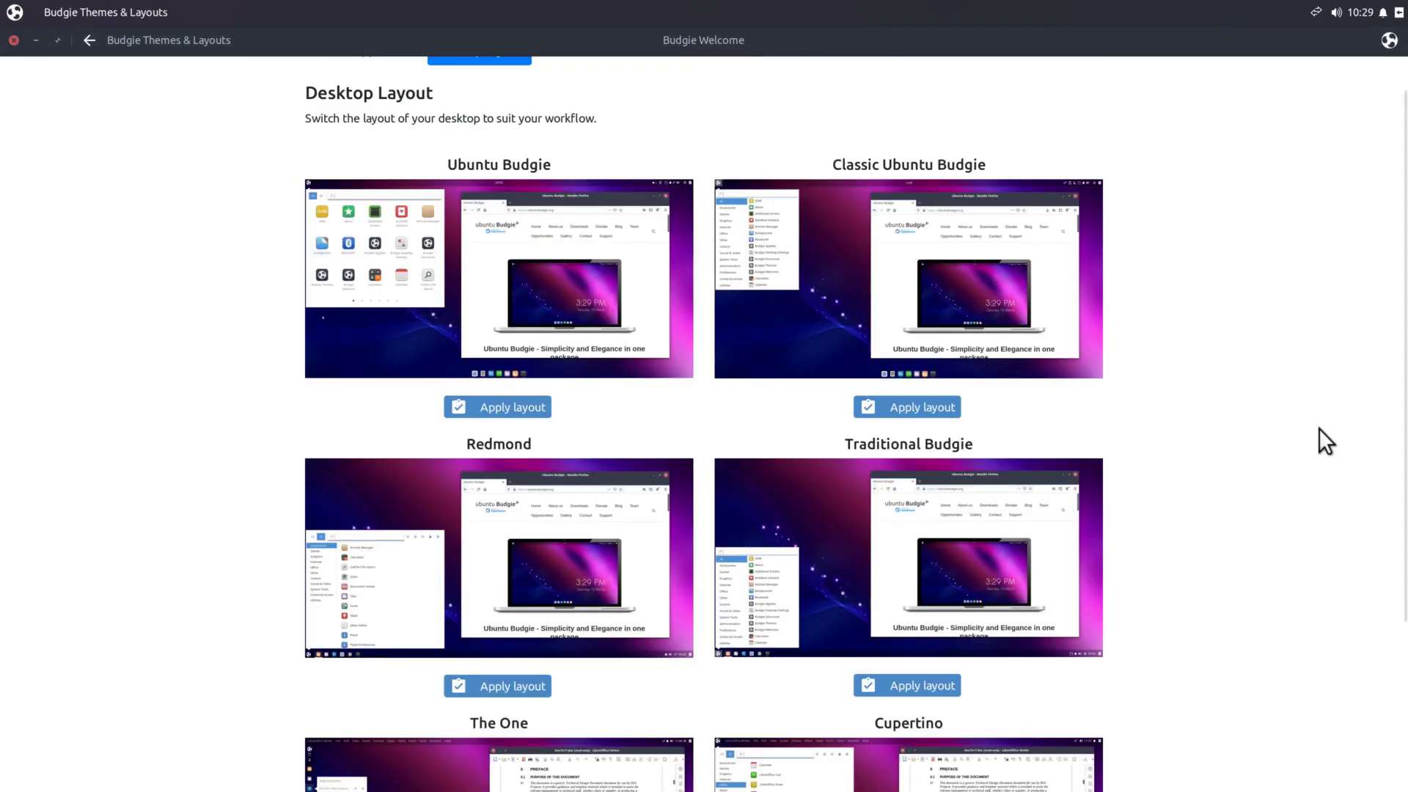
left_click(896, 685)
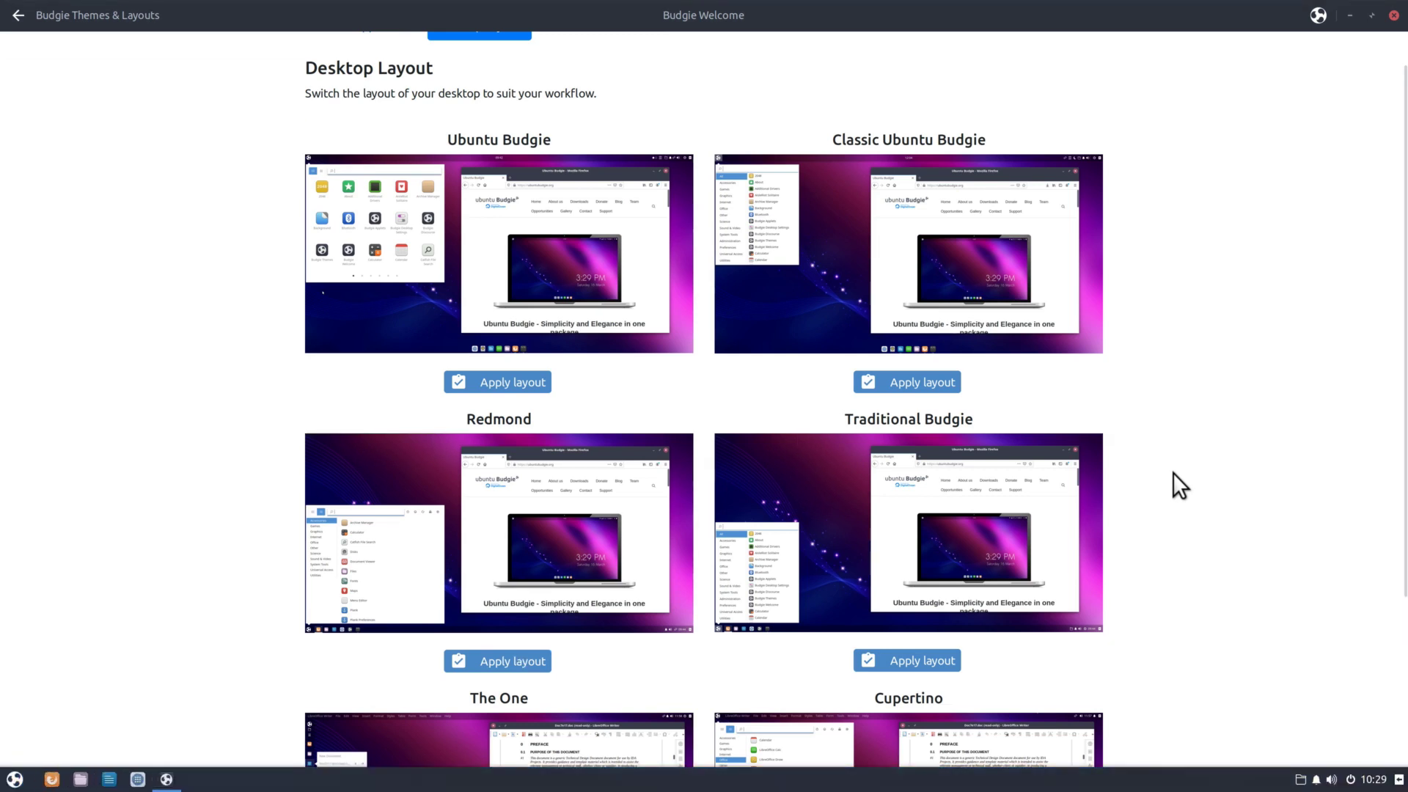
Step: Close Budgie Welcome and open Desktop Settings from the desktop's right-click menu
left_click(1391, 16)
right_click(487, 235)
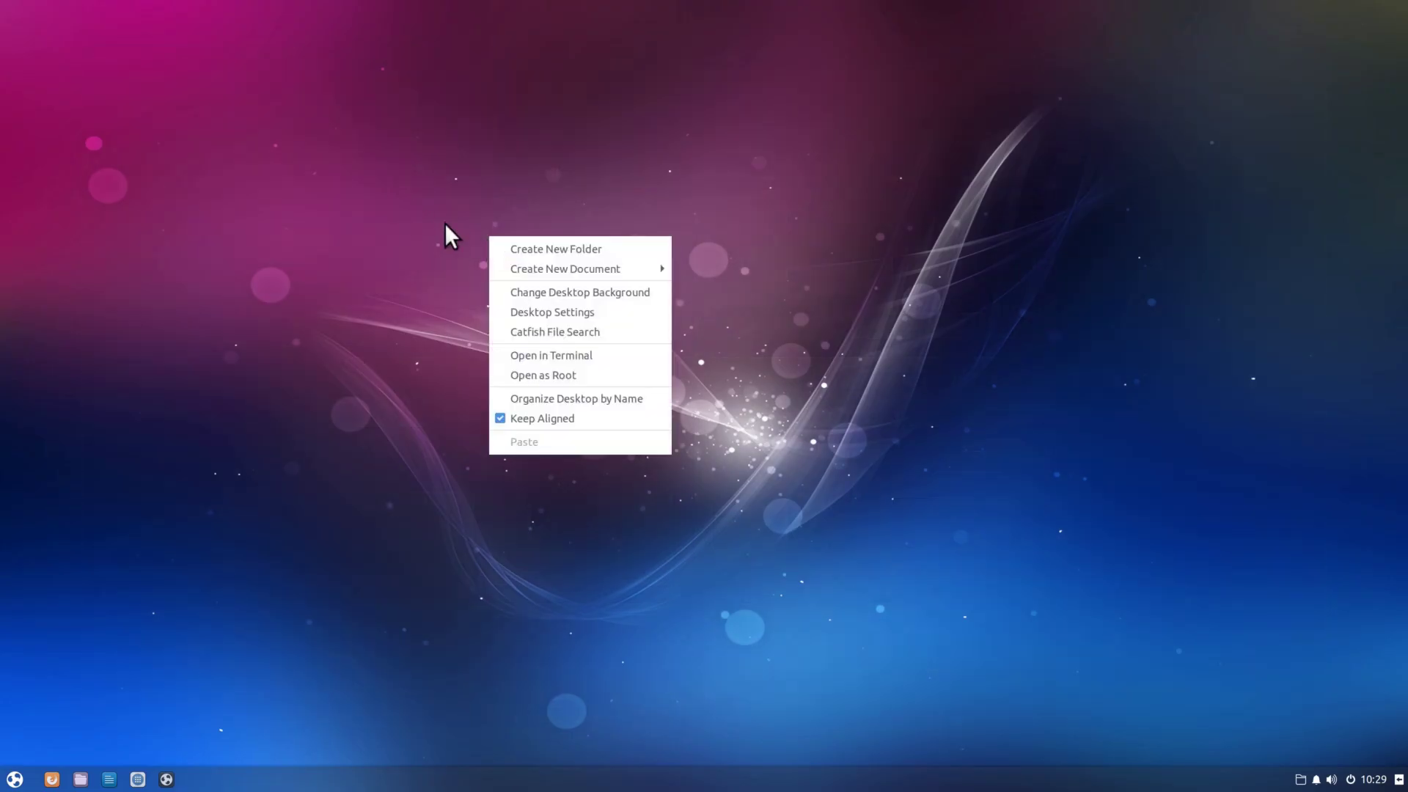
left_click(550, 311)
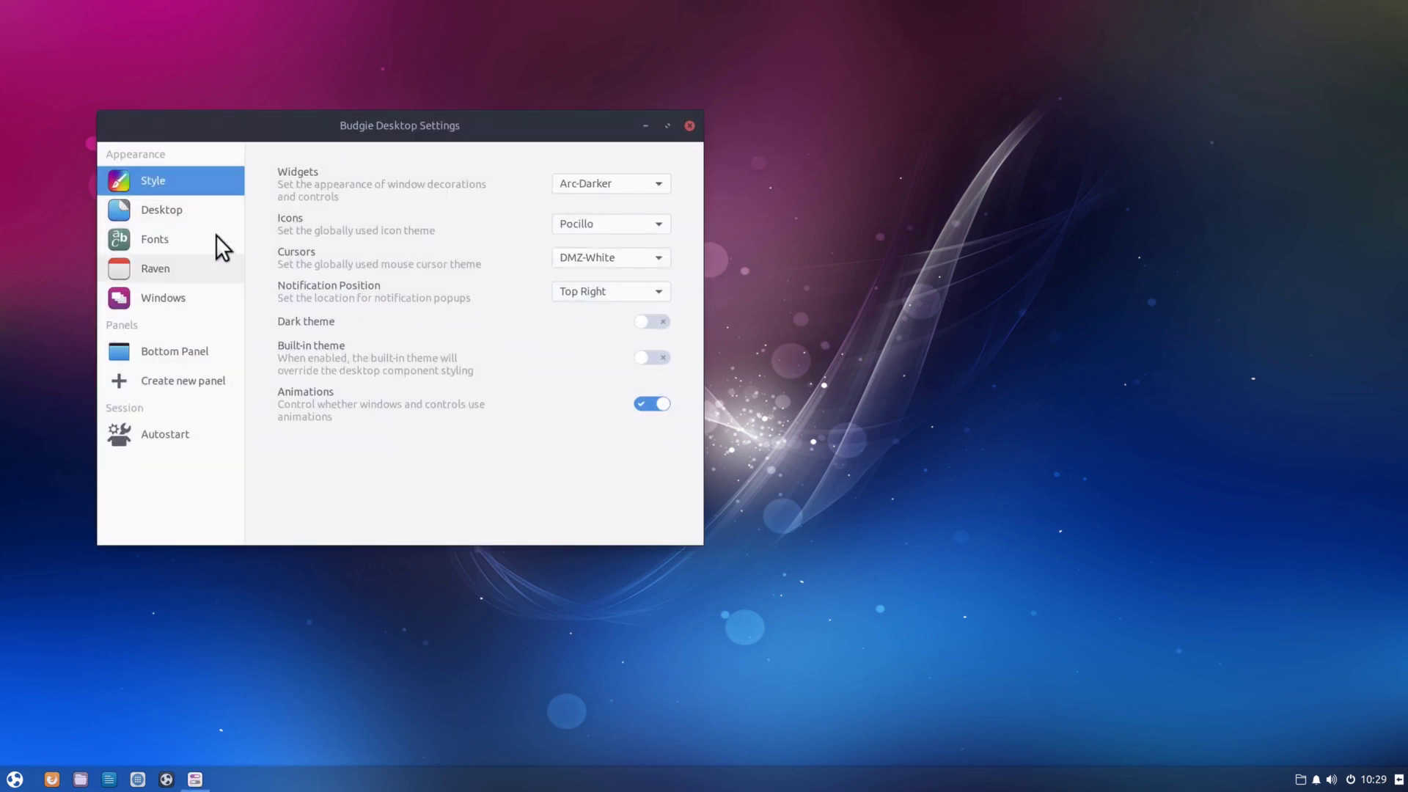
Step: Set the icon theme to Papirus-Dark in Budgie Desktop Settings and close the settings
left_click(603, 227)
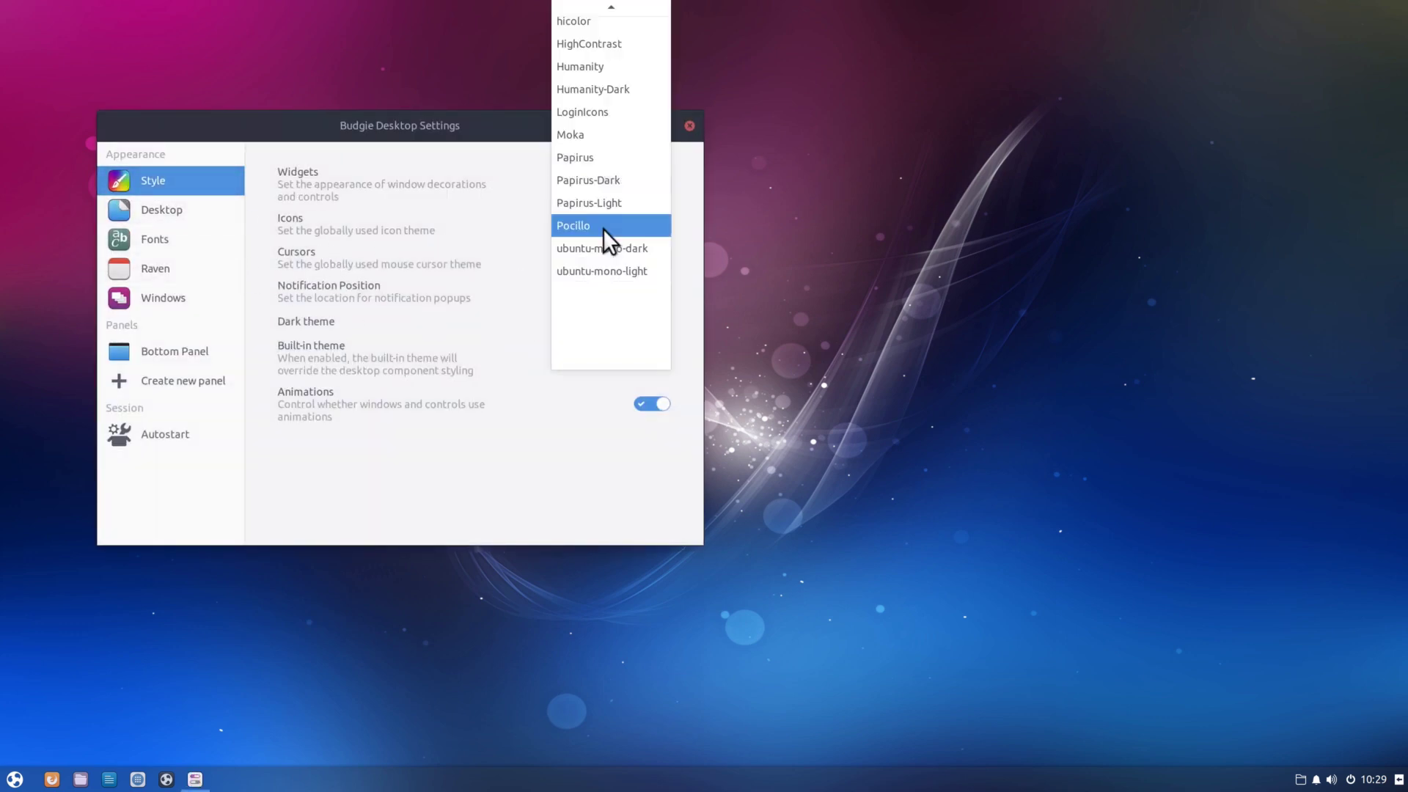
left_click(610, 185)
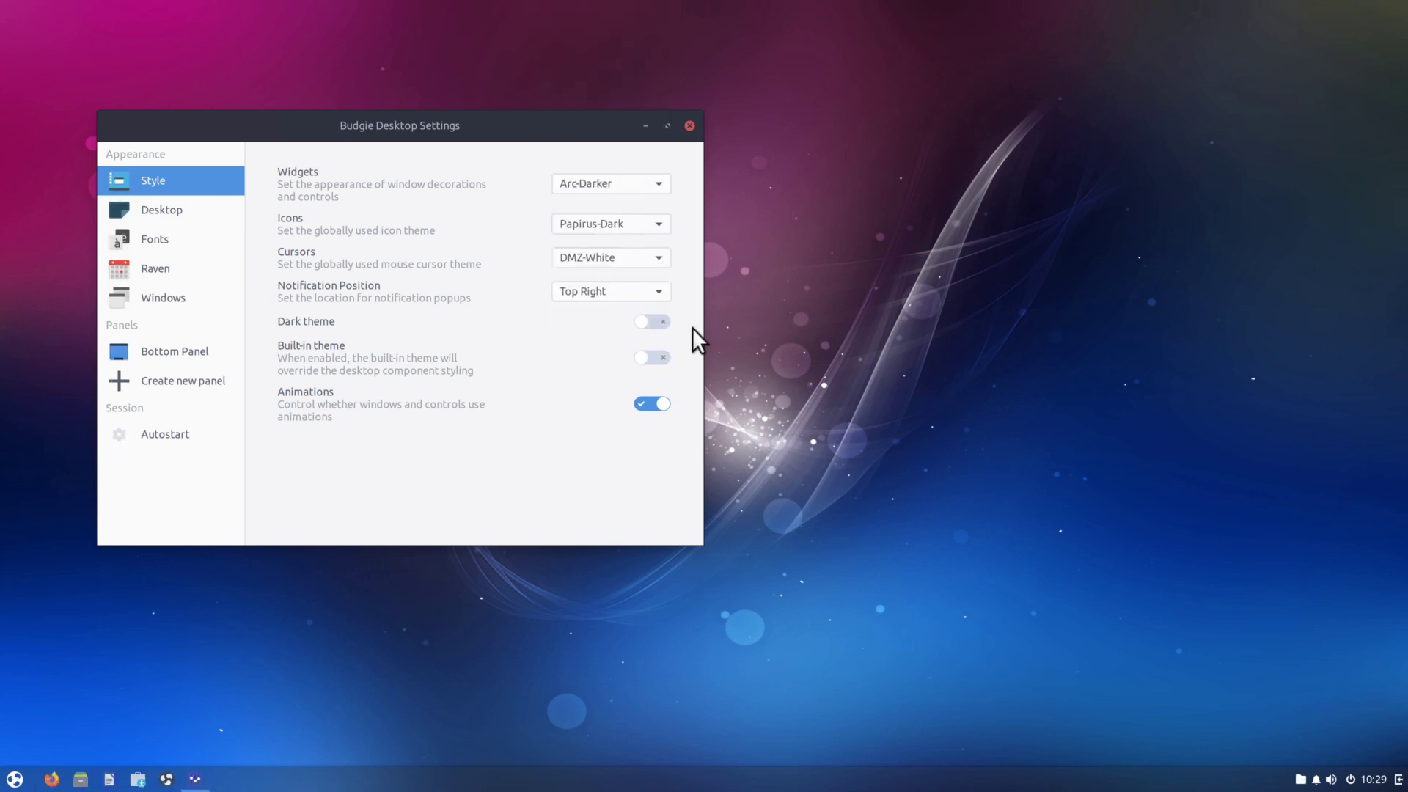
left_click(689, 127)
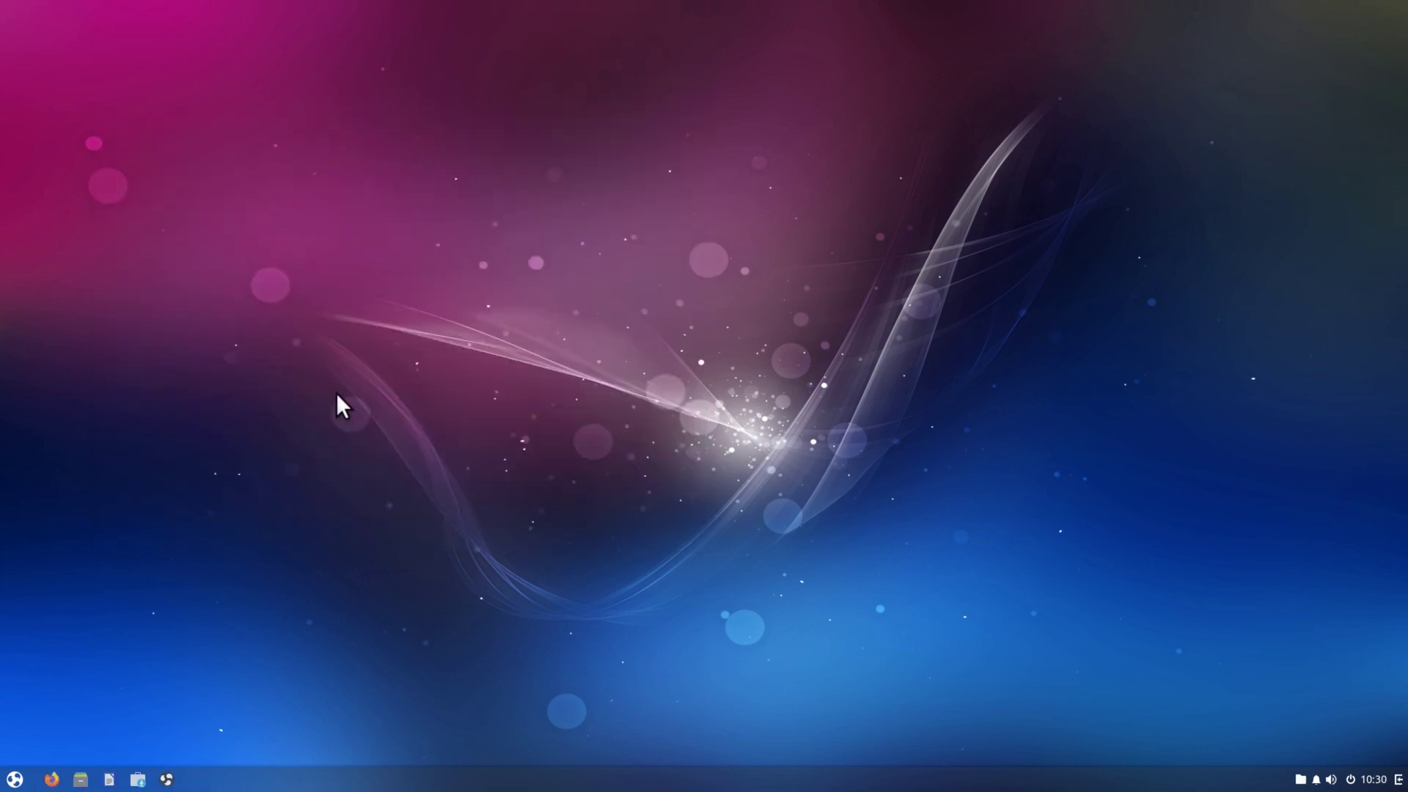
left_click(7, 784)
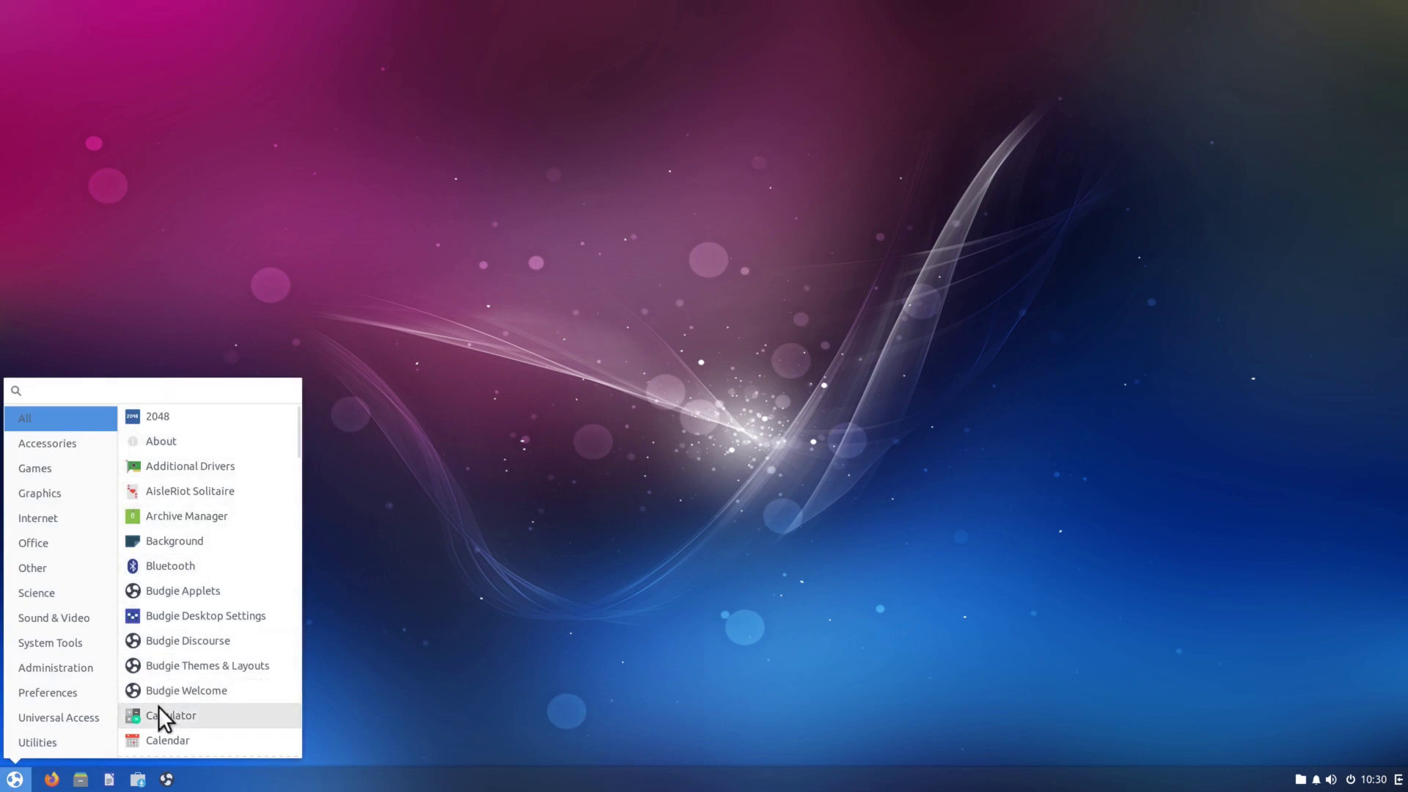
Step: Launch LibreOffice Writer from the Office category and dismiss the Tip of the Day
left_click(46, 542)
left_click(210, 518)
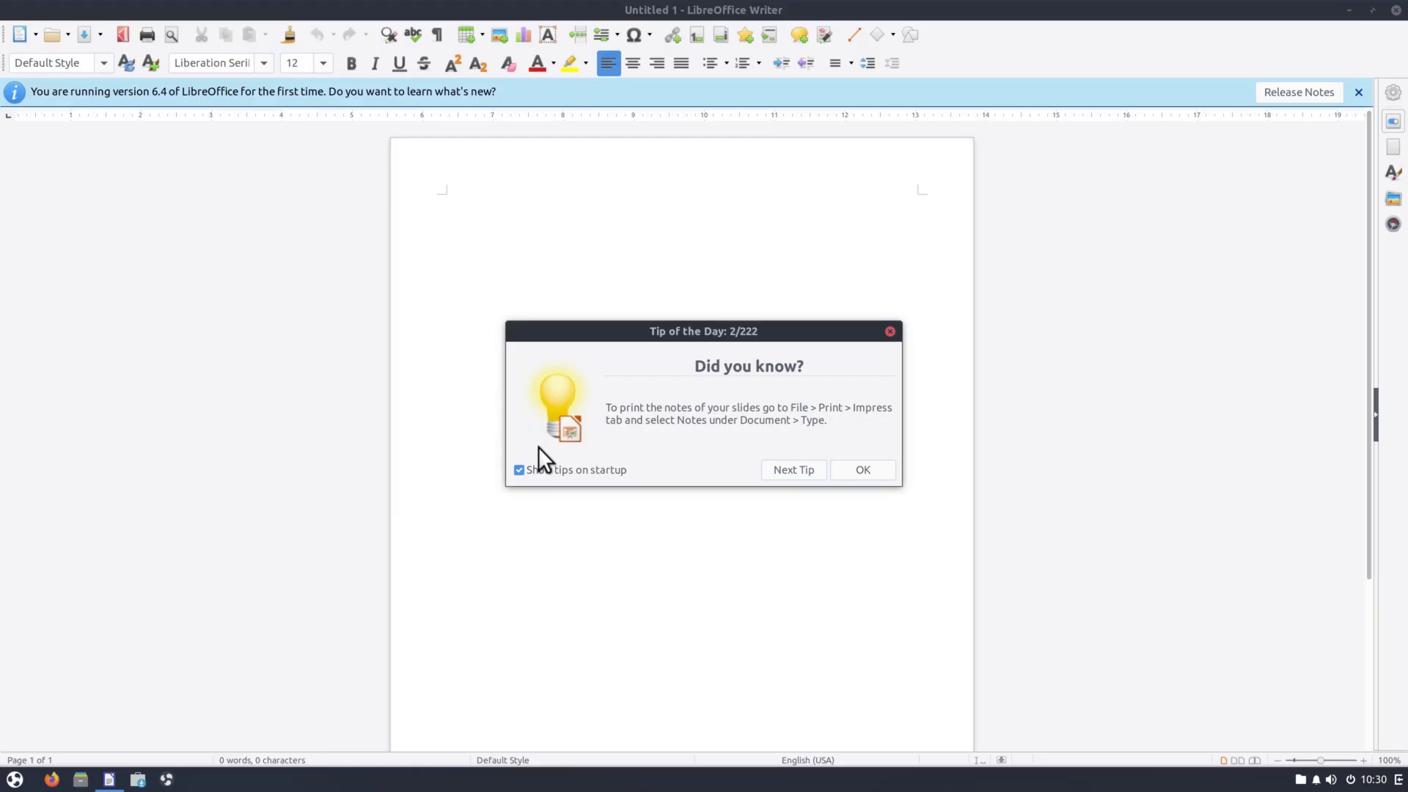
left_click(862, 471)
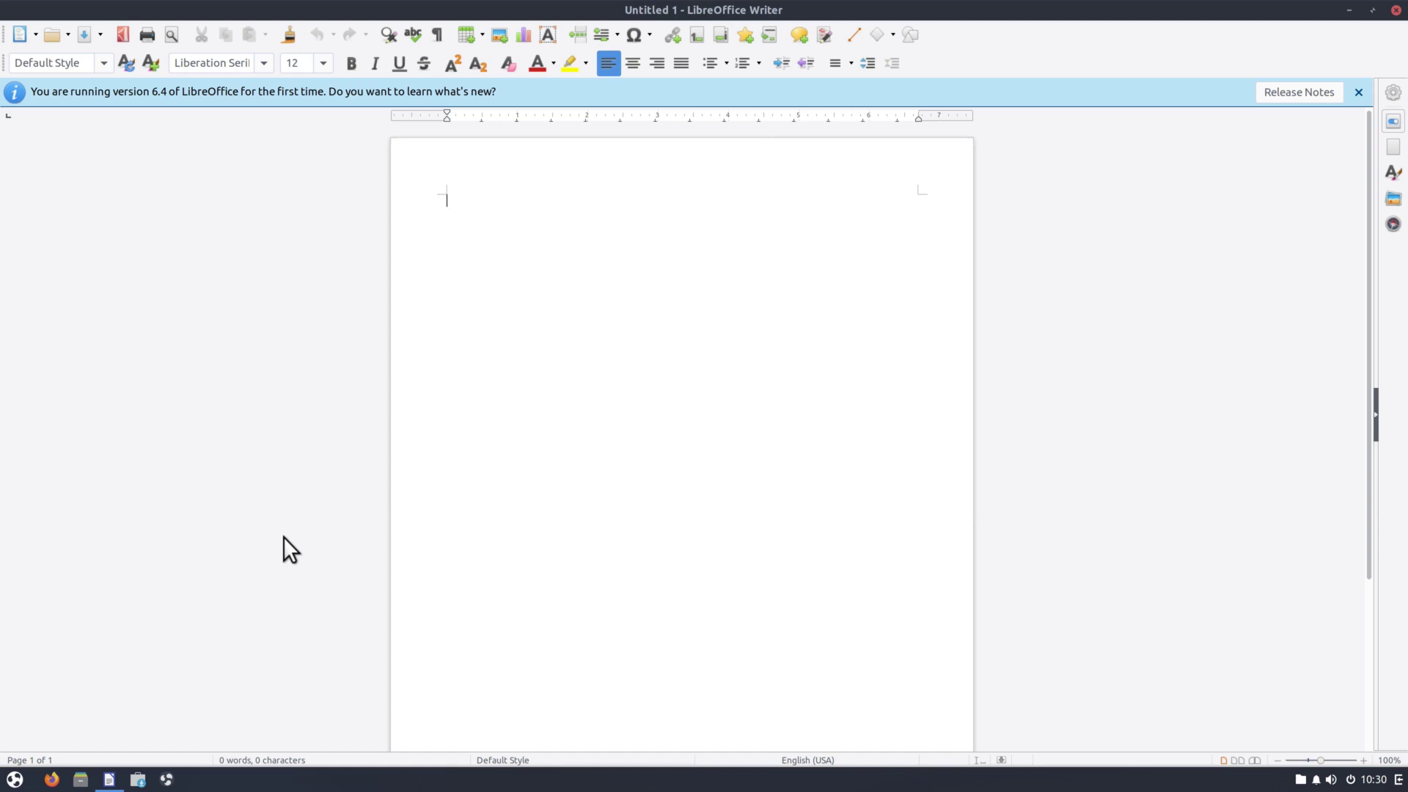
Step: Remove the Global Menu applet on the Budgie Applets page and close the blank Writer window
left_click(13, 782)
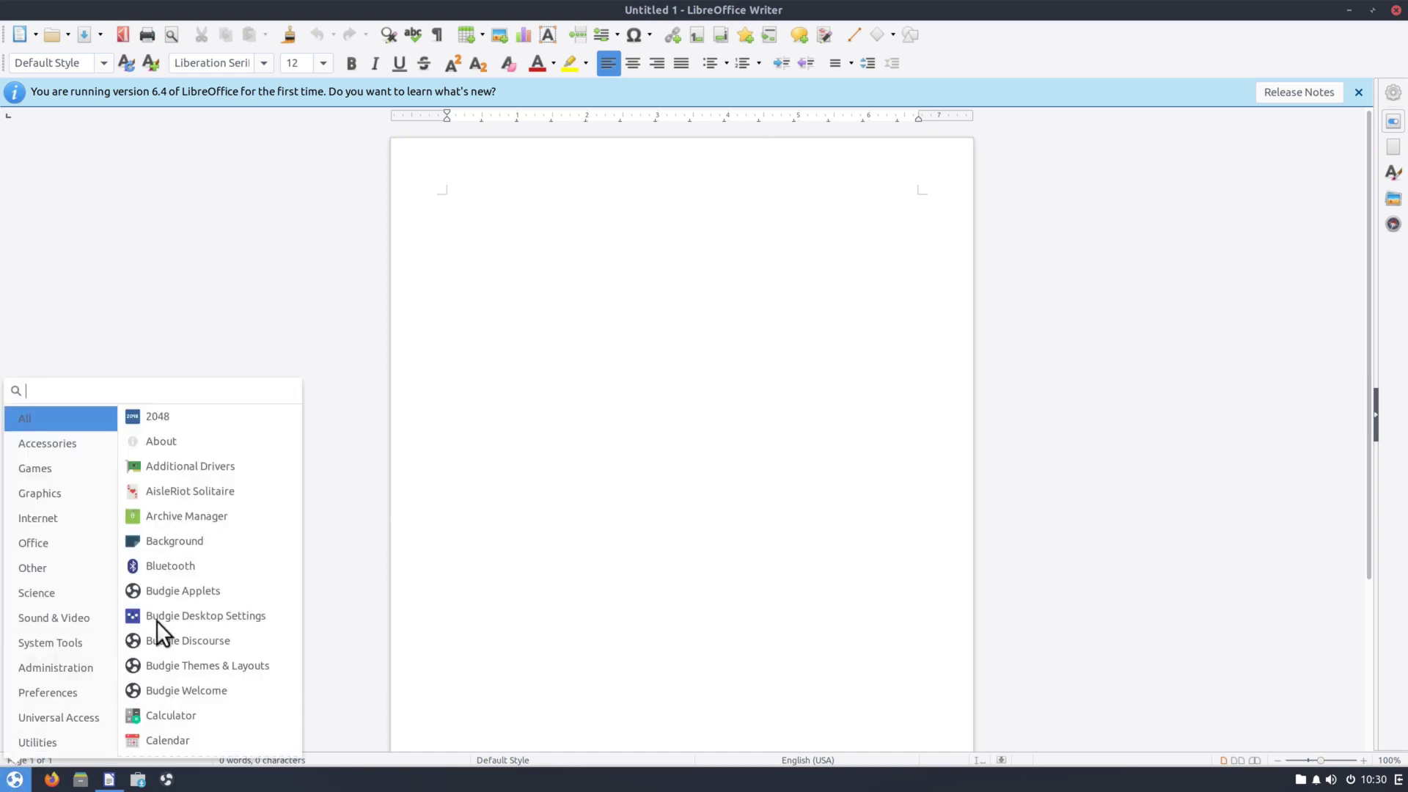
left_click(165, 596)
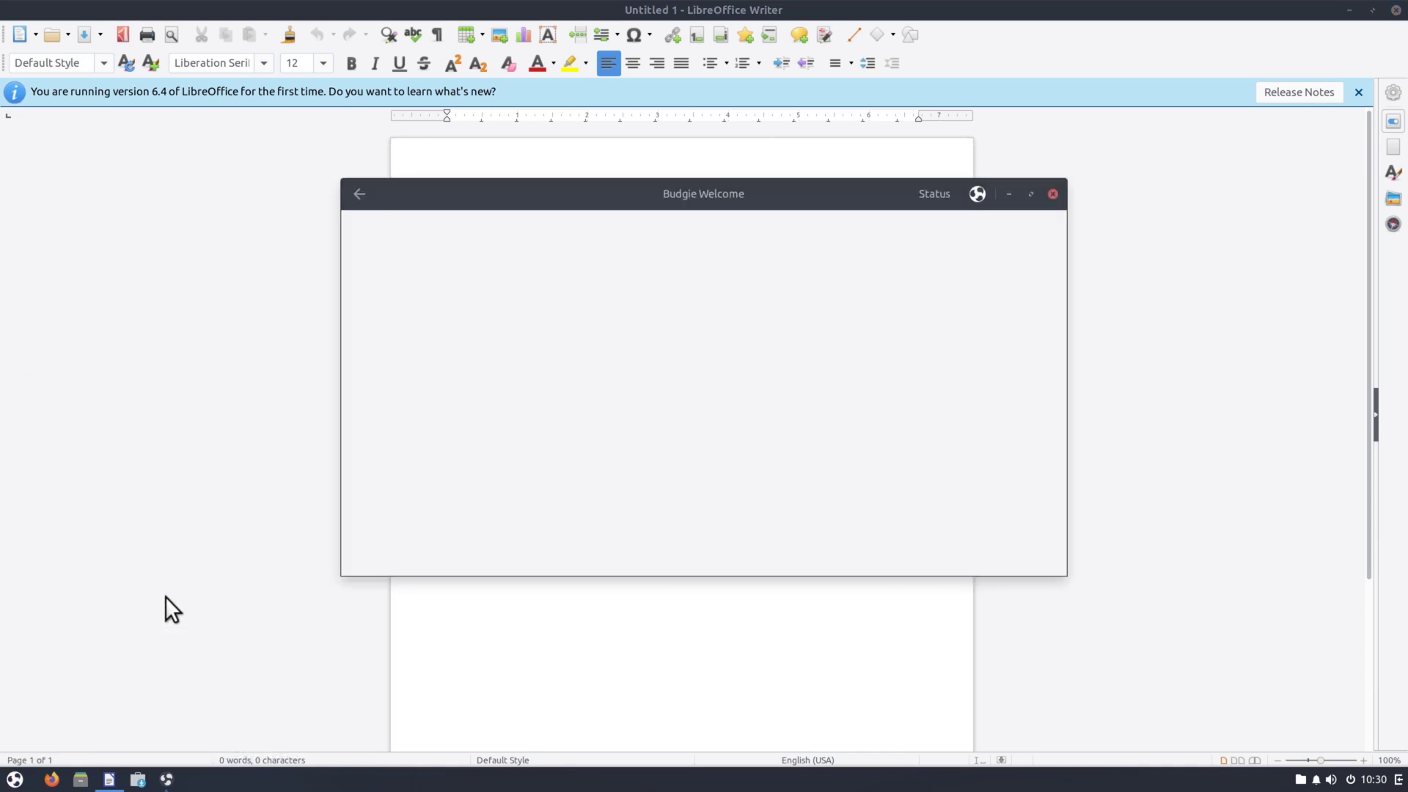
scroll(574, 487, "down", 15)
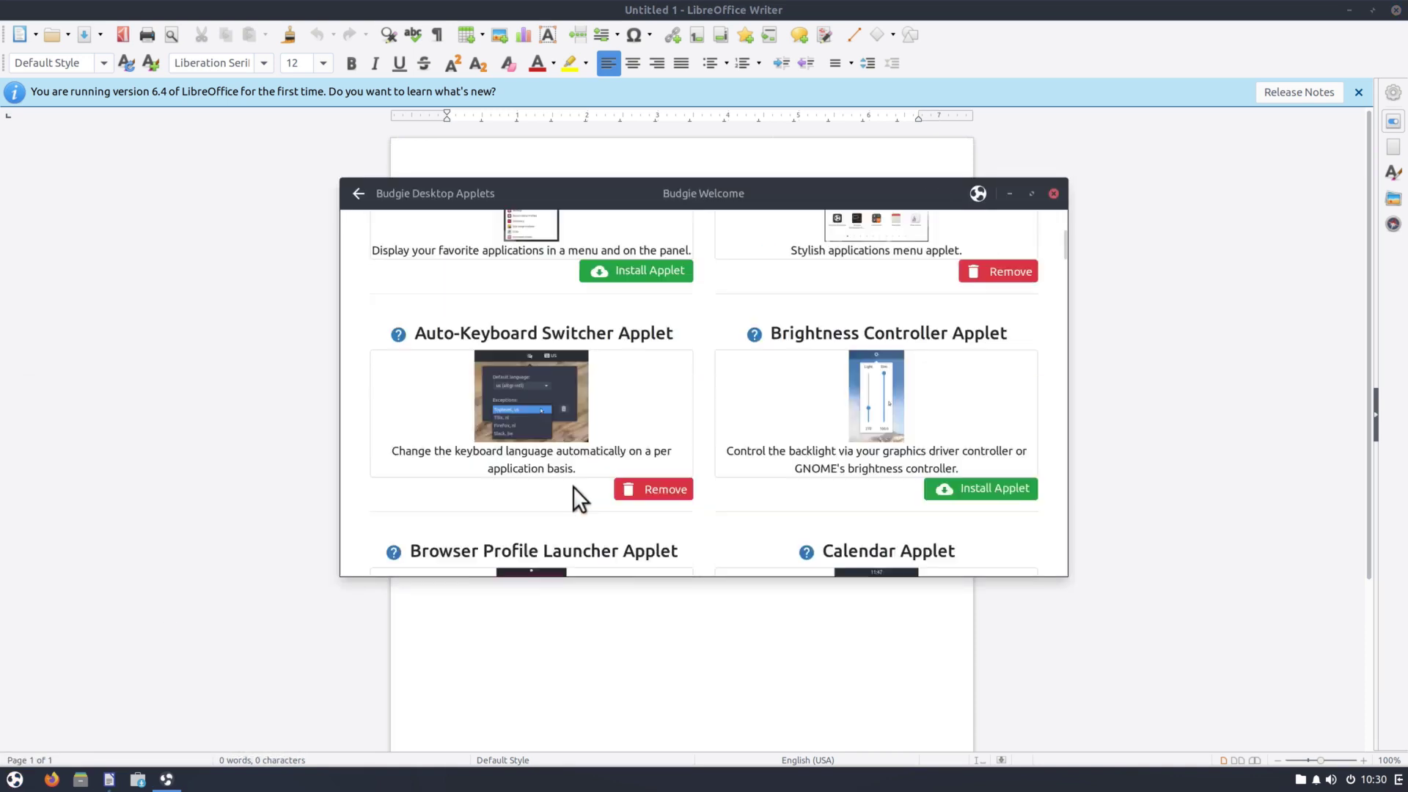
scroll(580, 503, "down", 5)
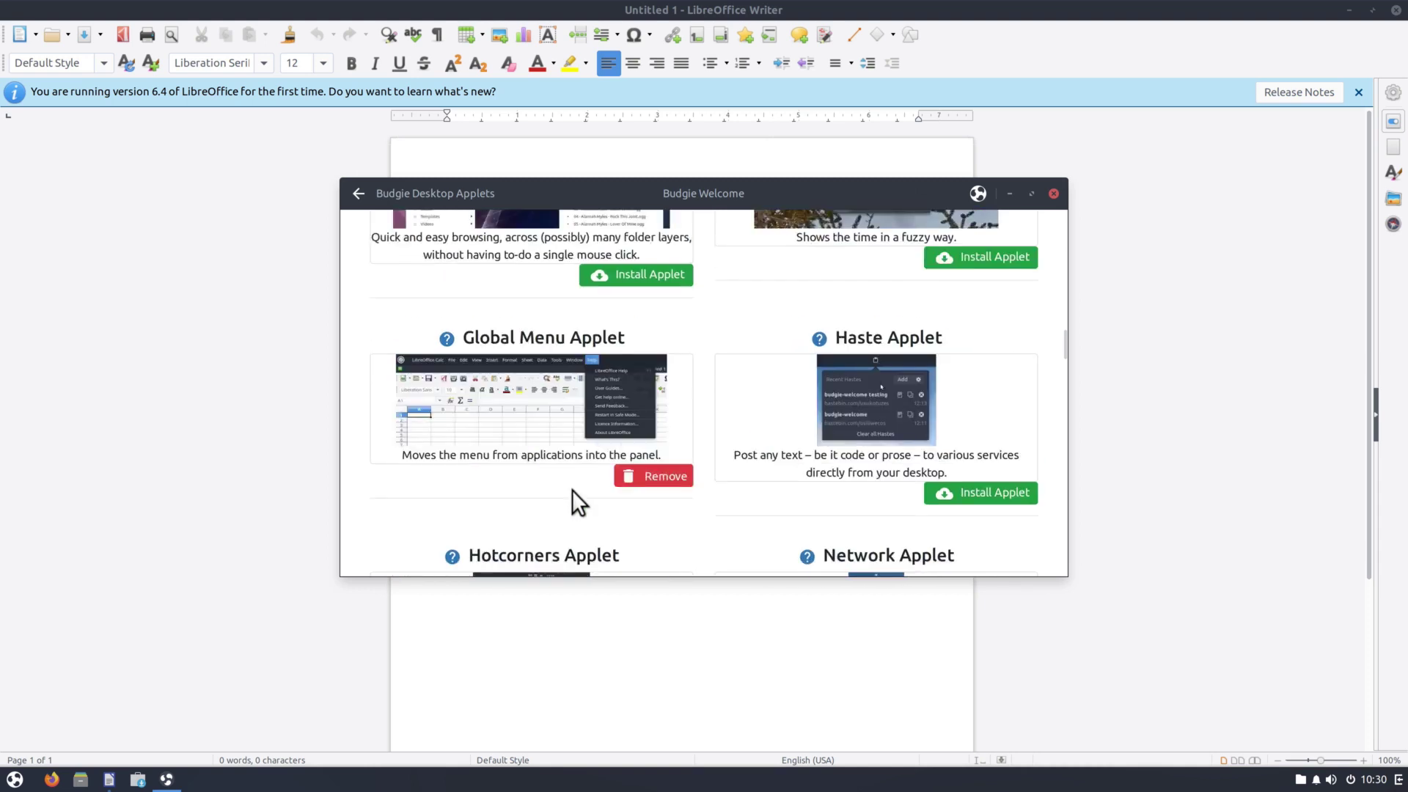
left_click(647, 476)
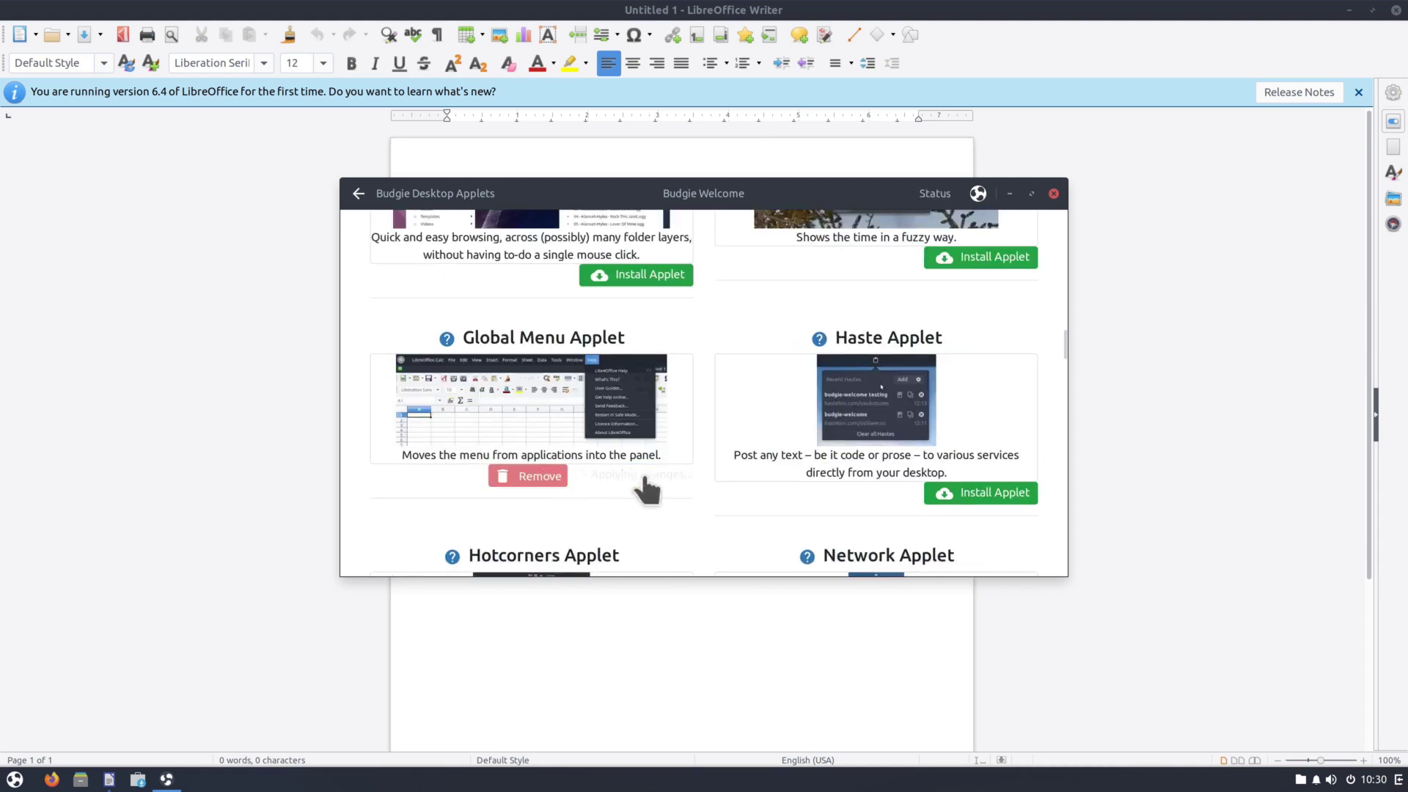
left_click(1055, 193)
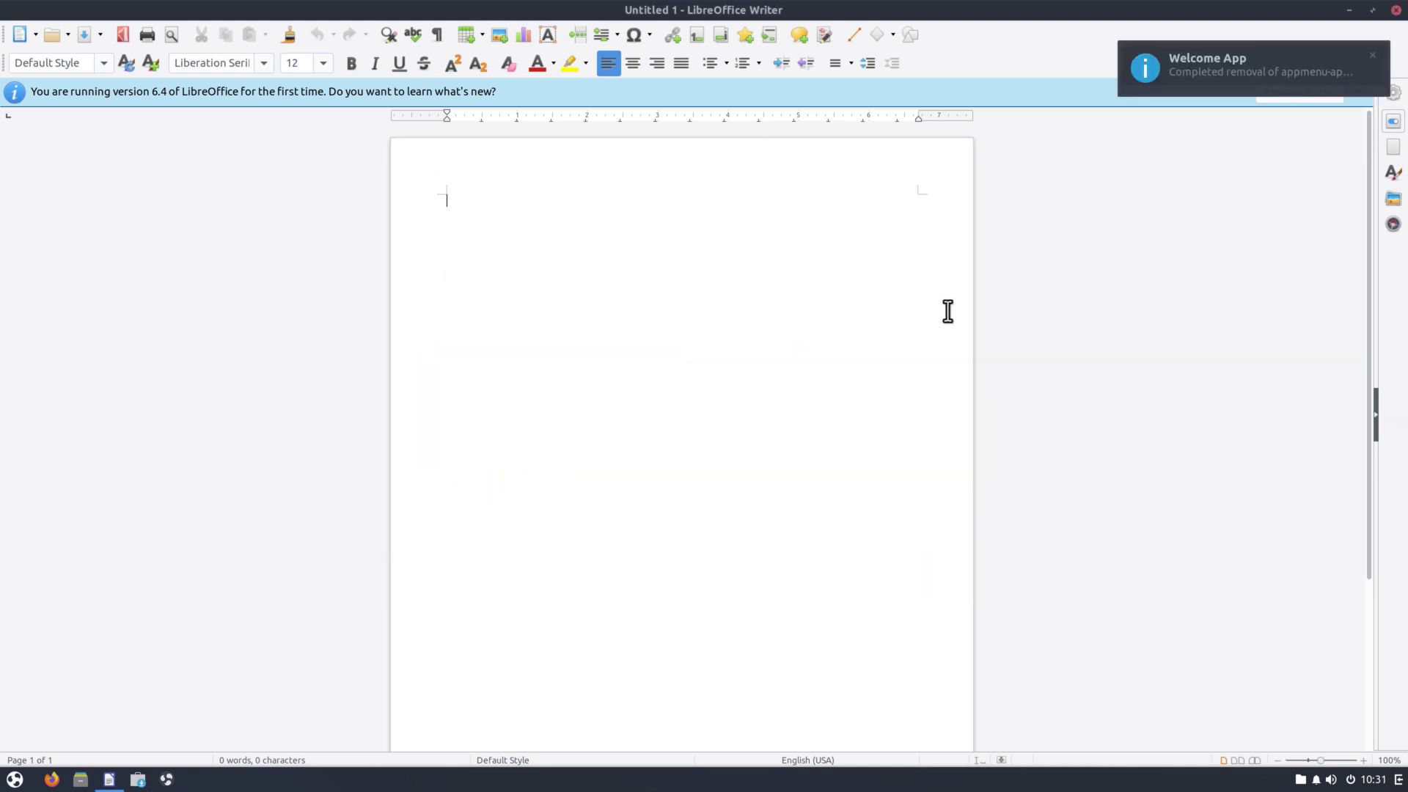
Step: Log out of the session and log back in with the account password
left_click(1396, 10)
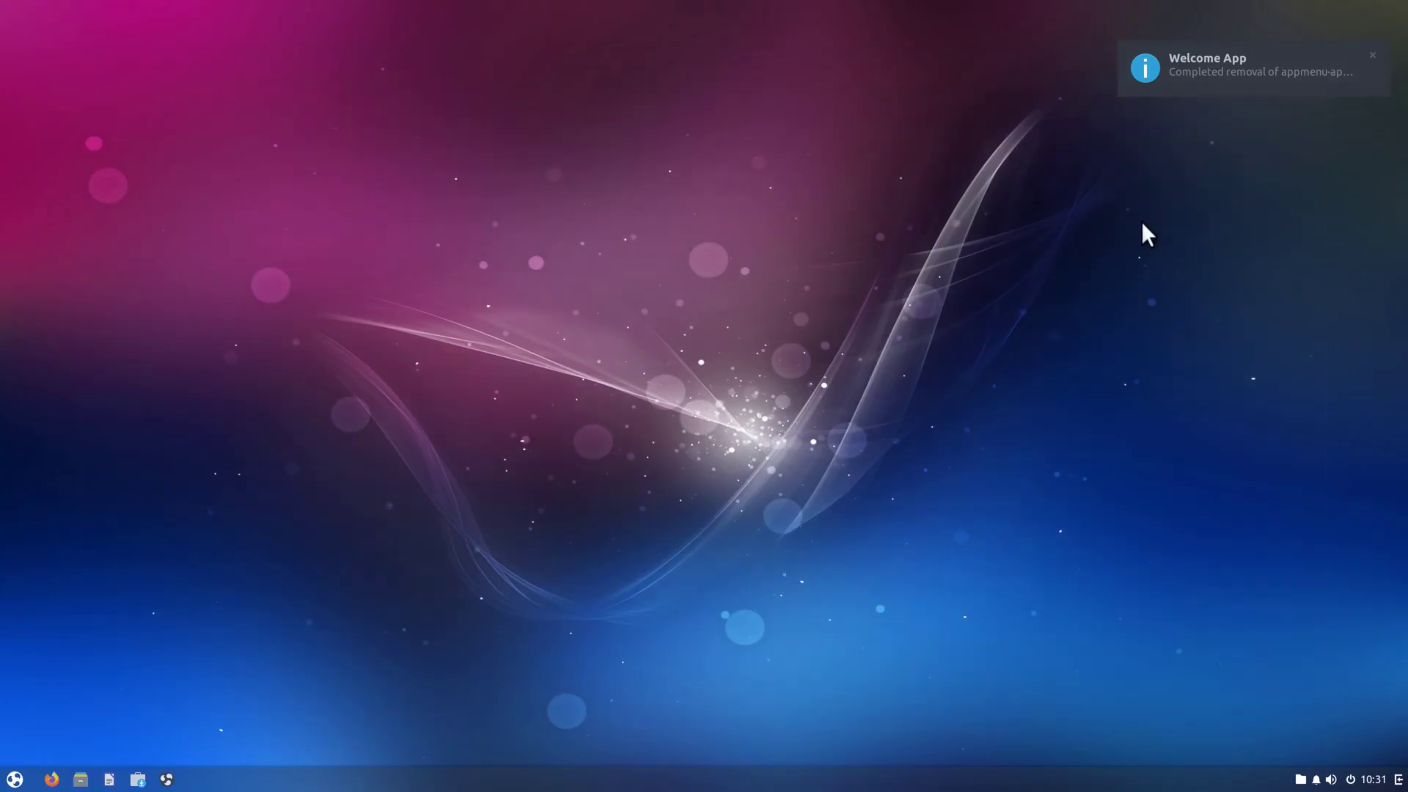
left_click(1351, 780)
left_click(1313, 624)
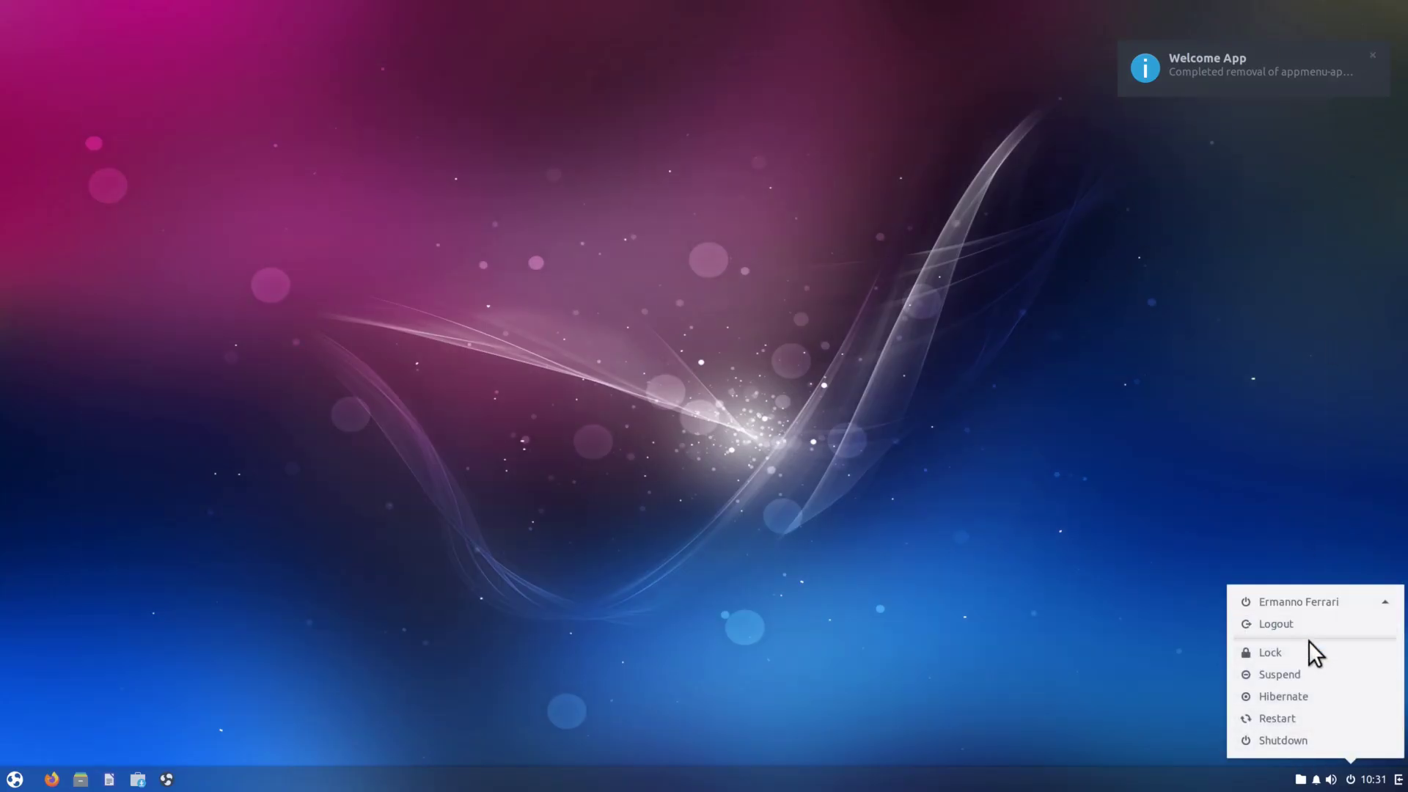
left_click(1300, 626)
left_click(774, 419)
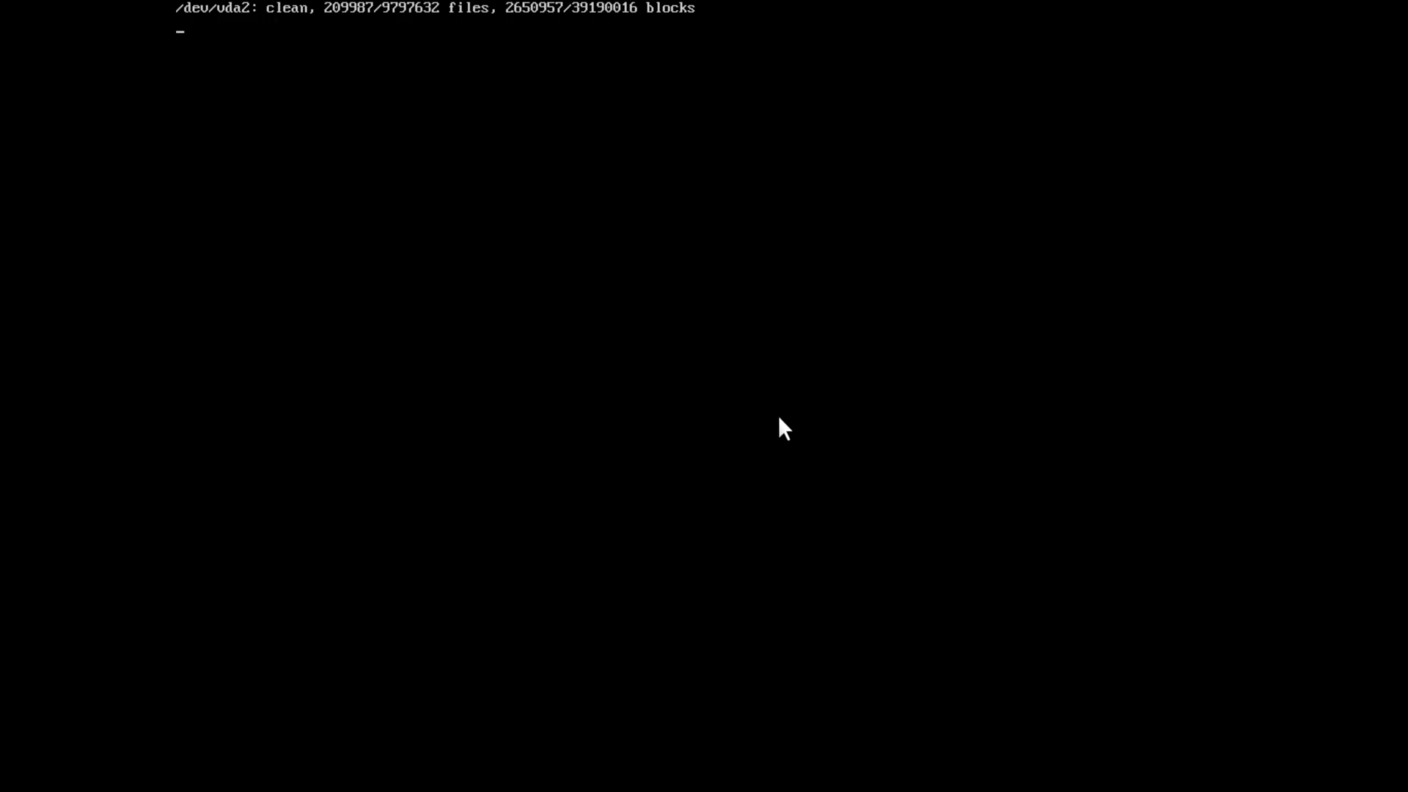
type("*********")
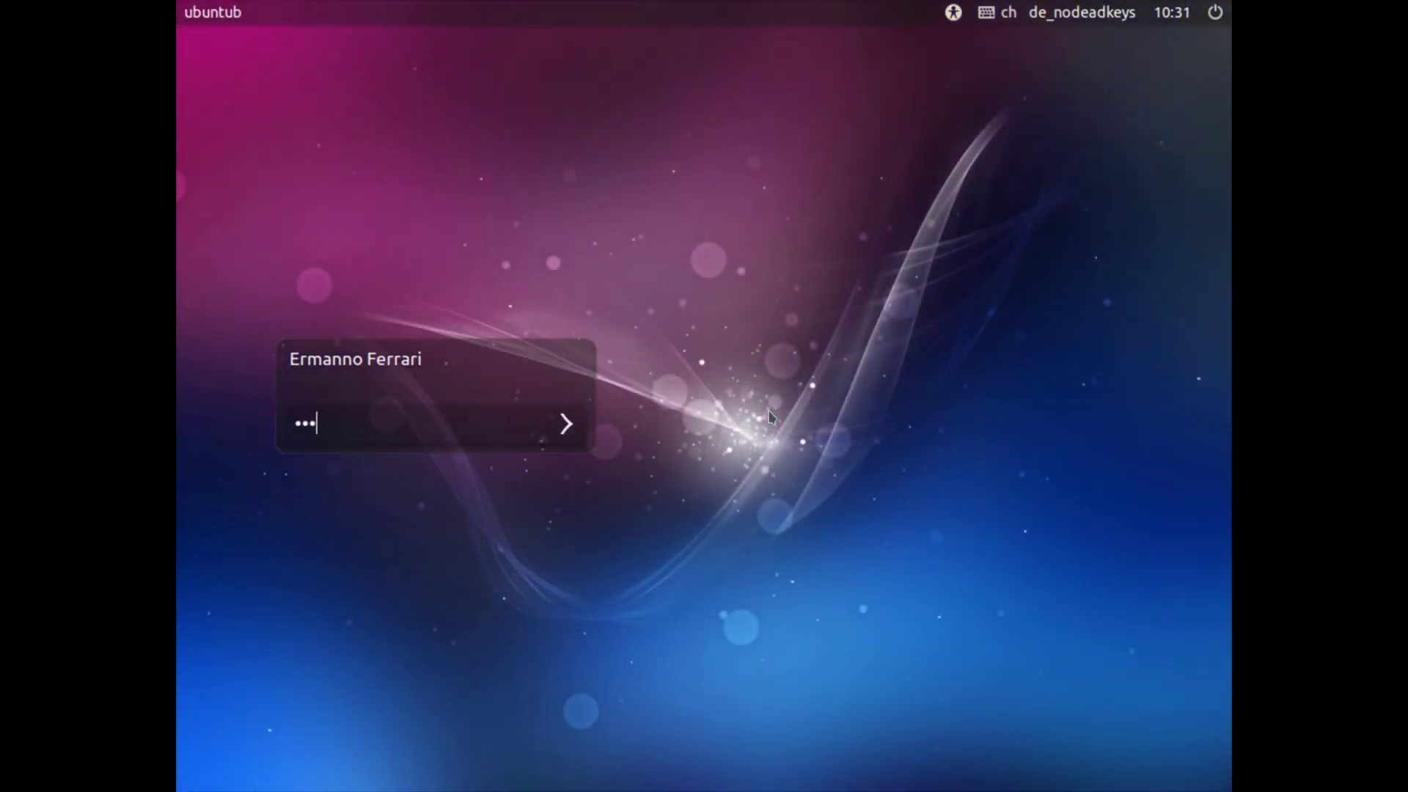
key("Return")
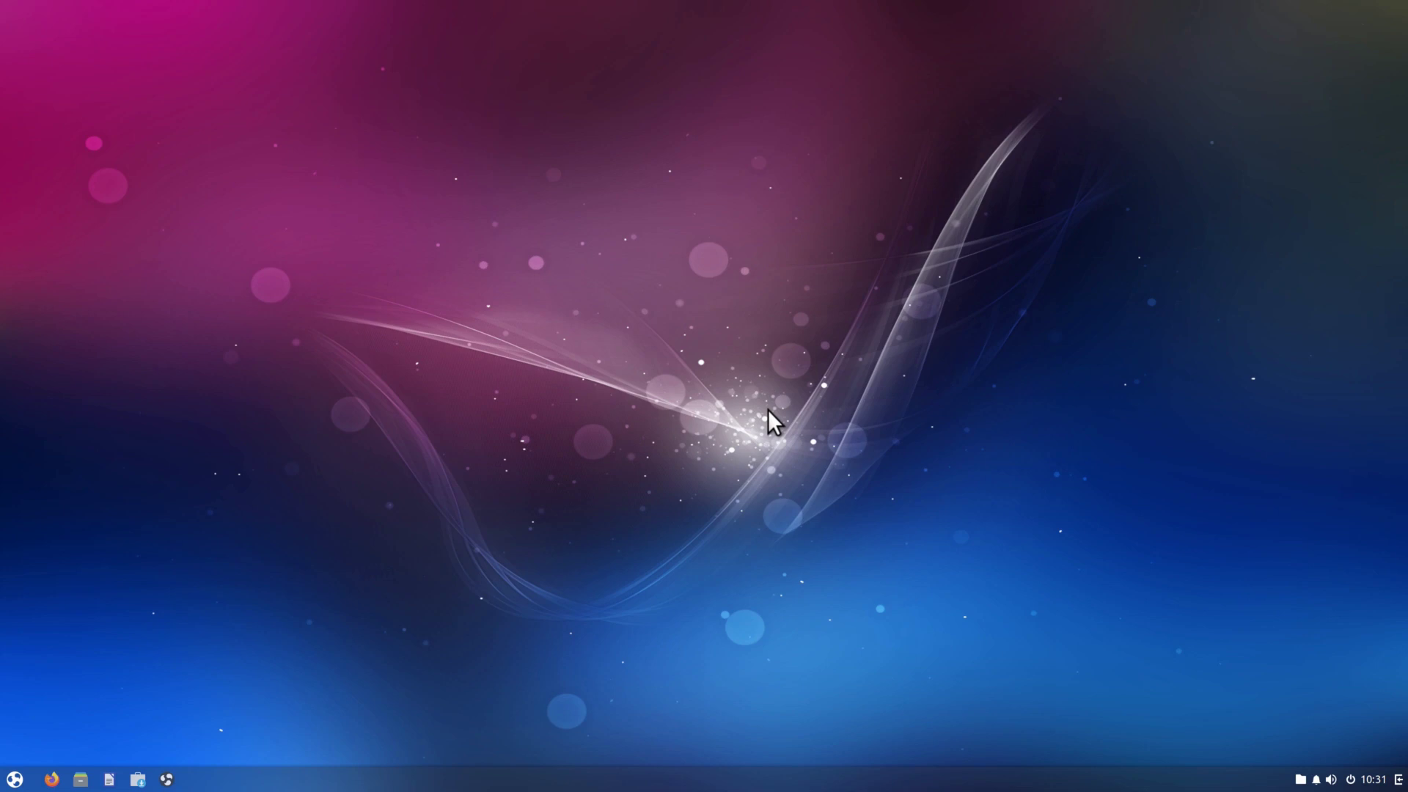
Step: Confirm Writer's version is 6.4.2.2 in Help > About LibreOffice, then close Writer
left_click(109, 779)
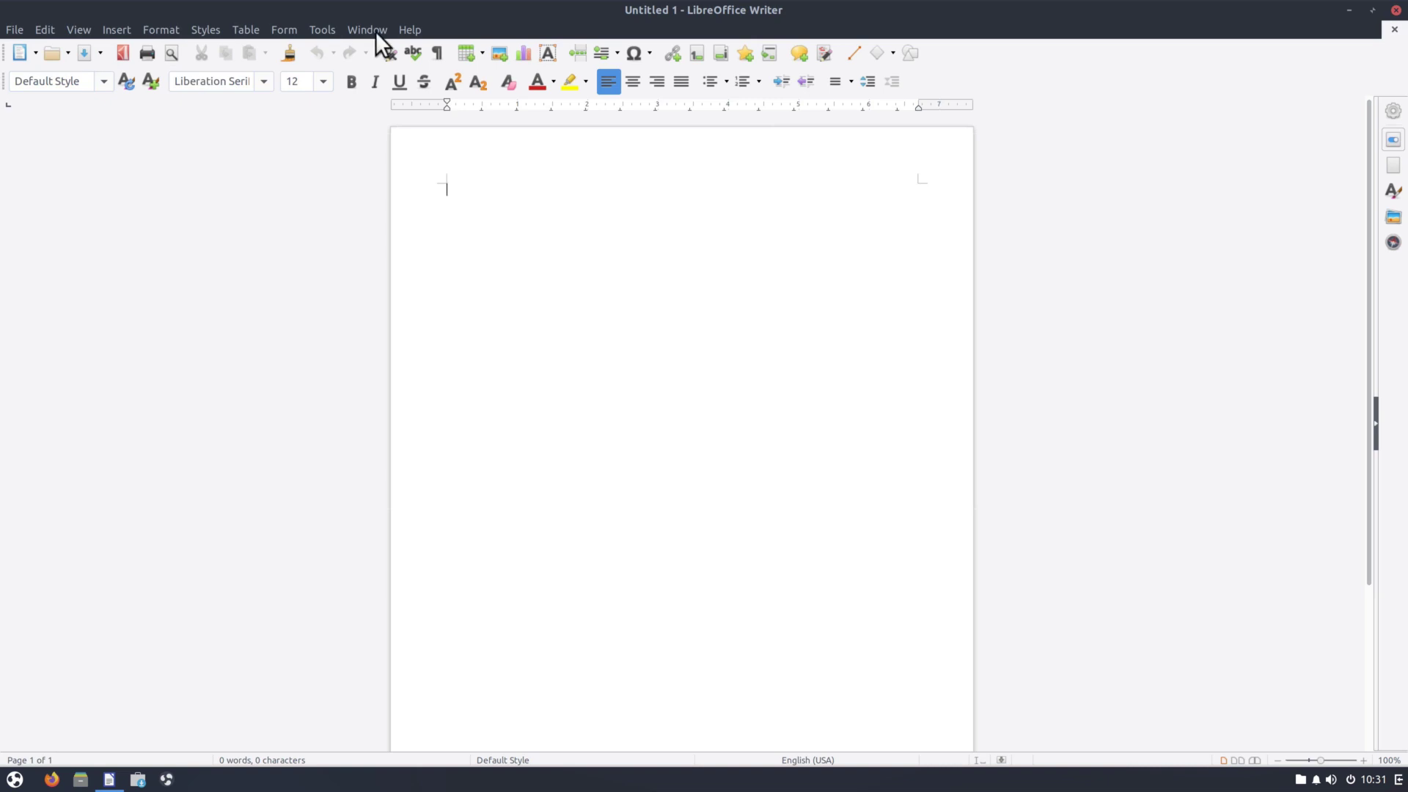
left_click(412, 29)
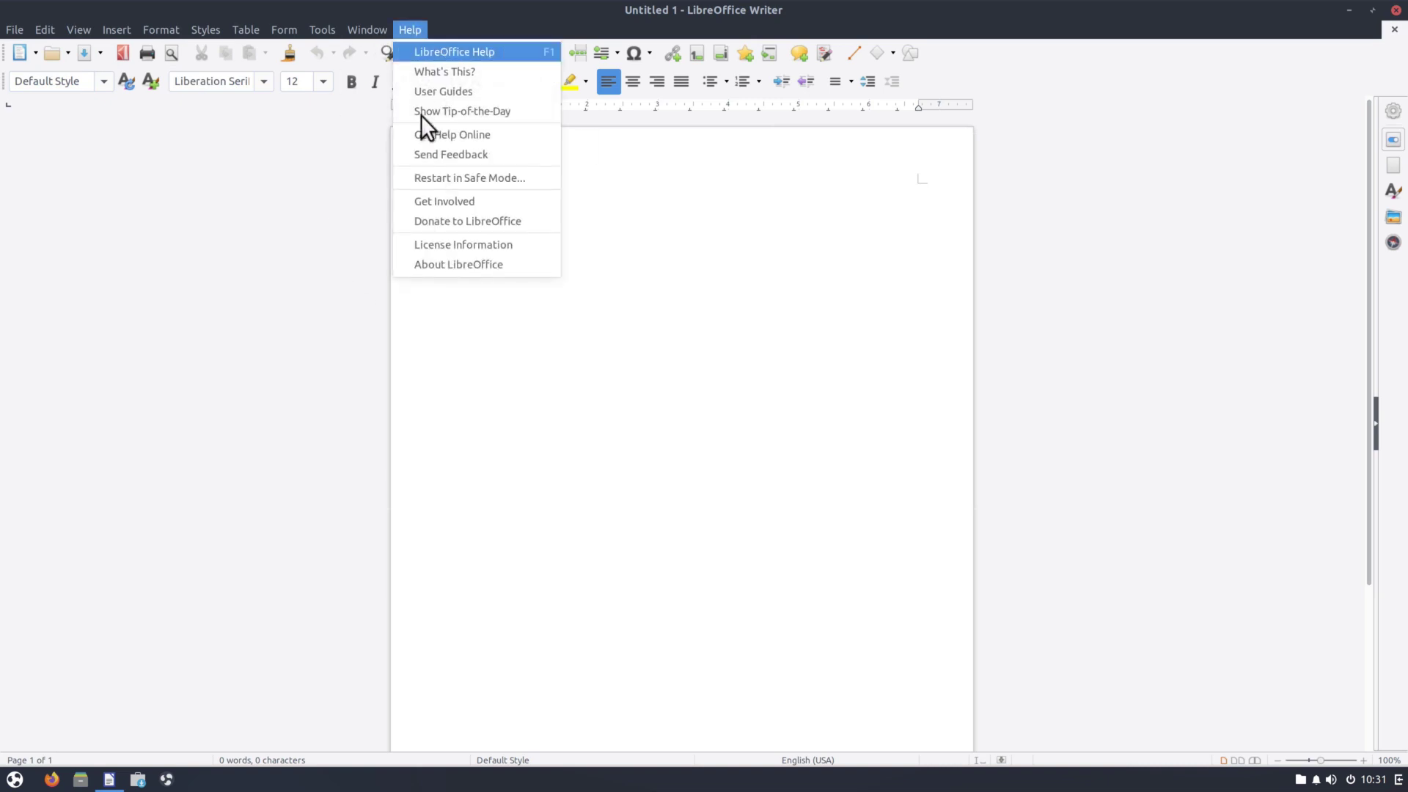
left_click(456, 264)
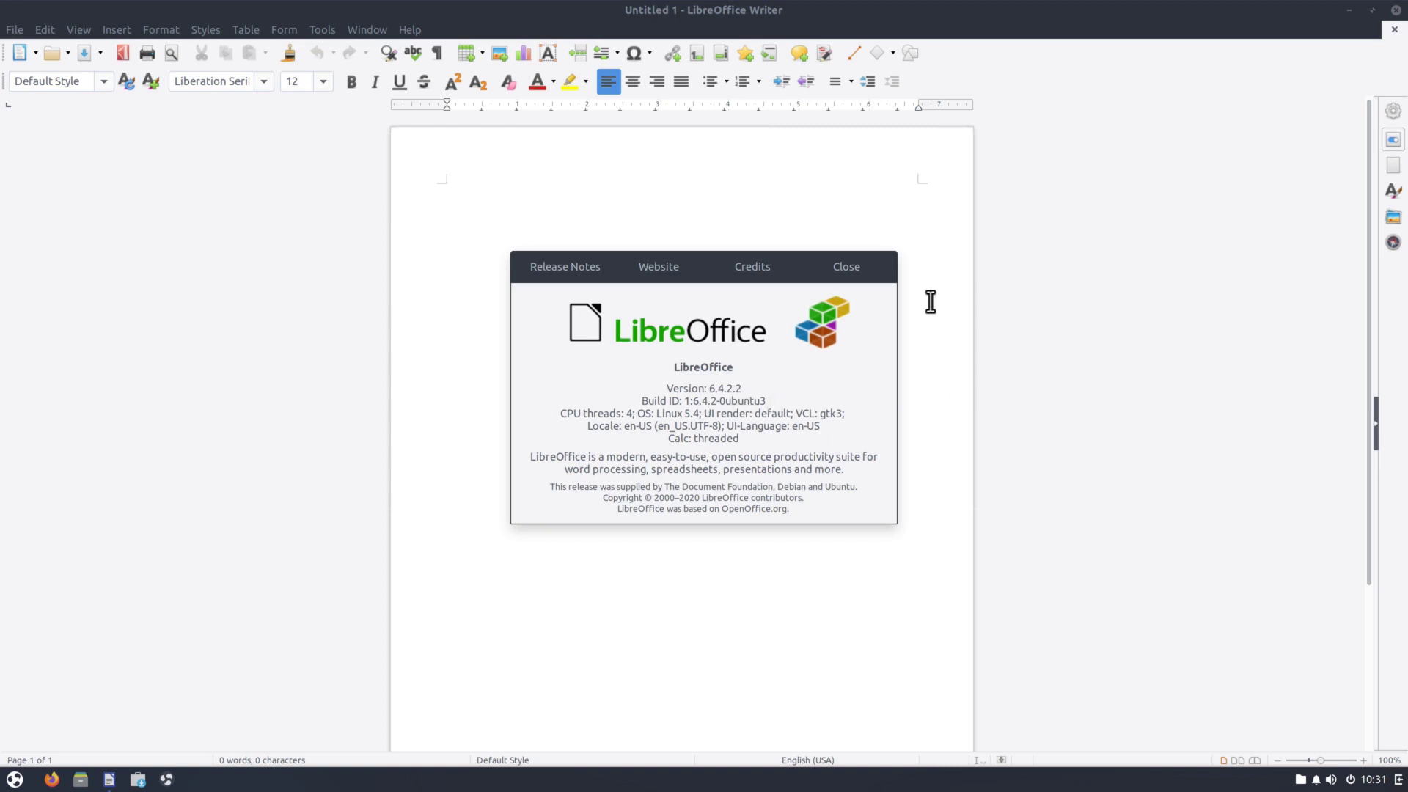
left_click(848, 272)
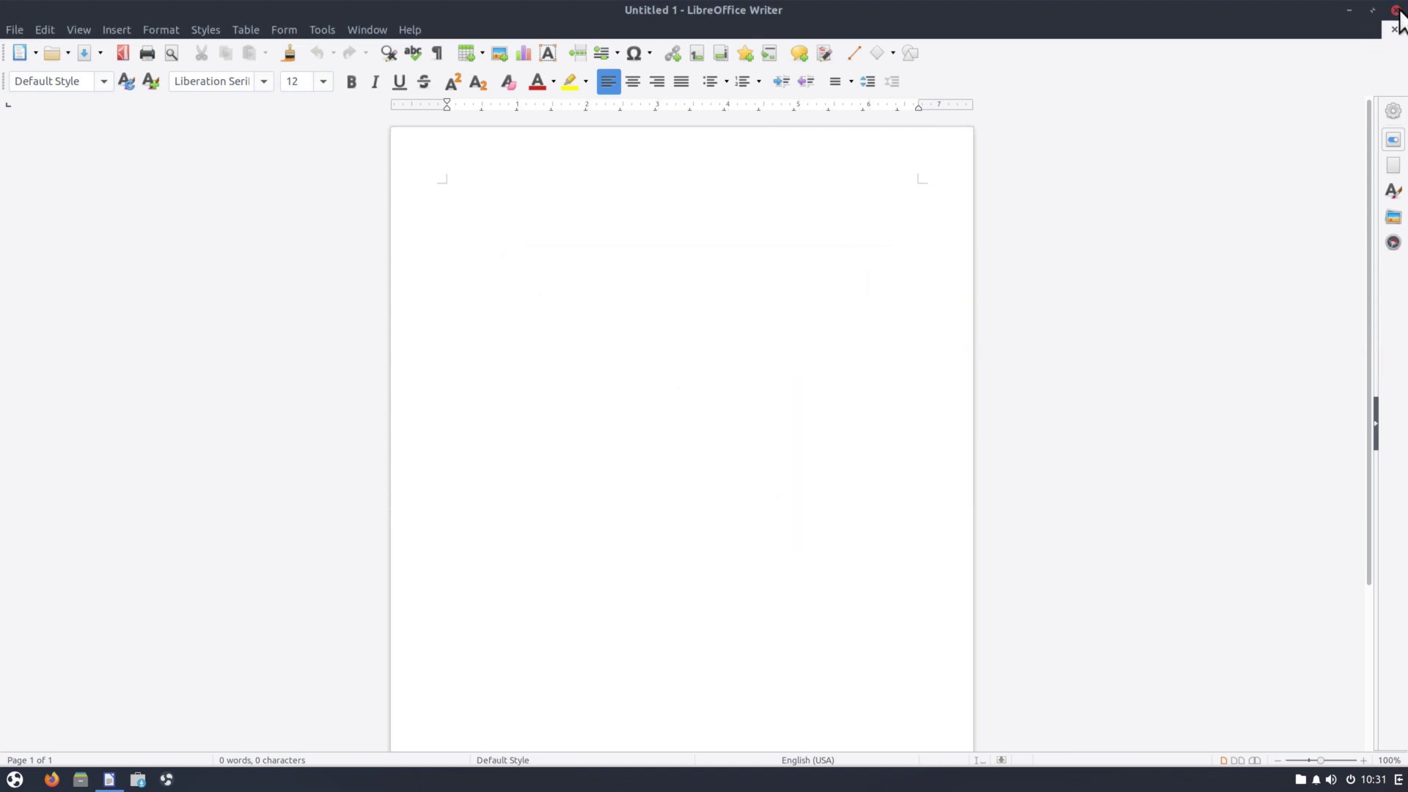
left_click(1398, 12)
Step: Launch Tilix by searching 'term' in the menu and maximize its window
left_click(16, 779)
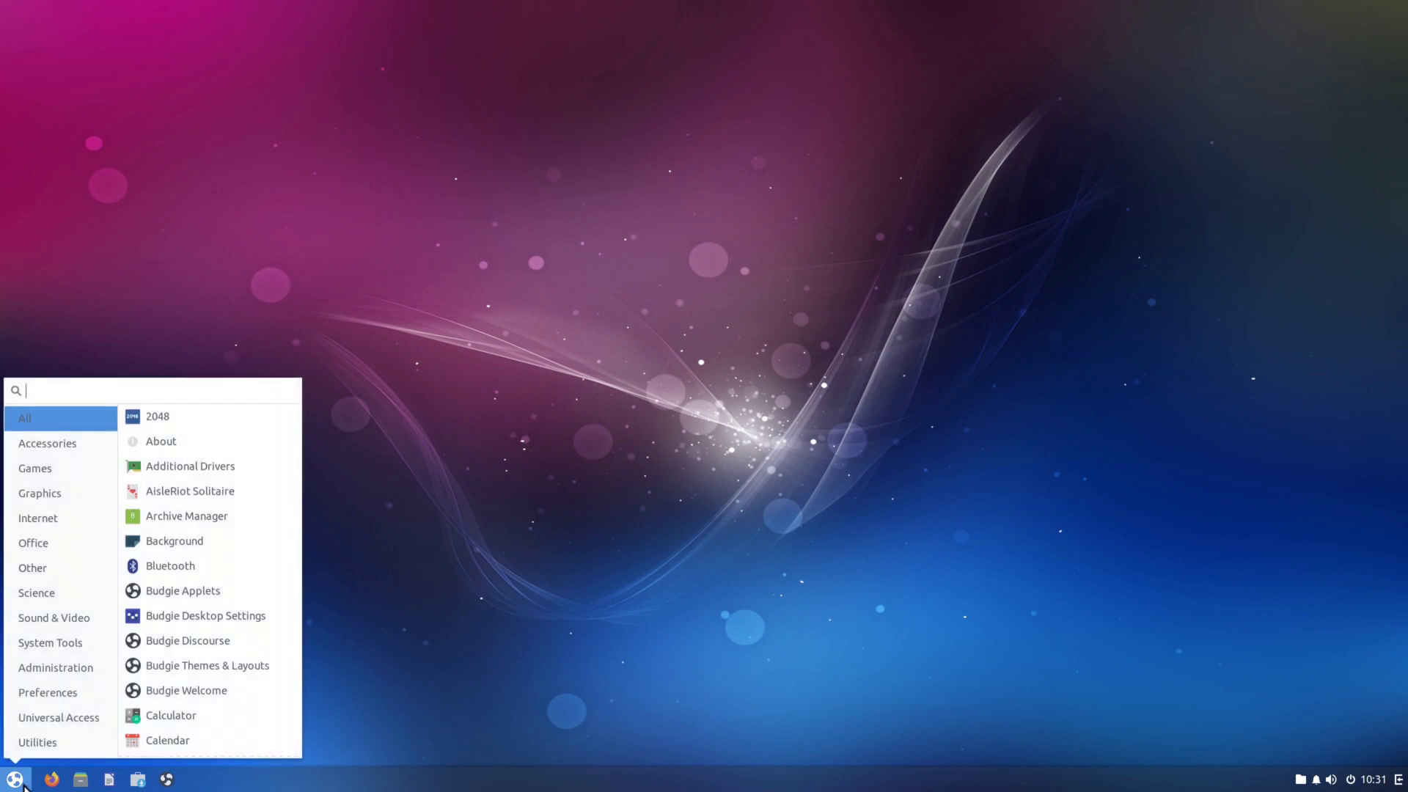
type("term")
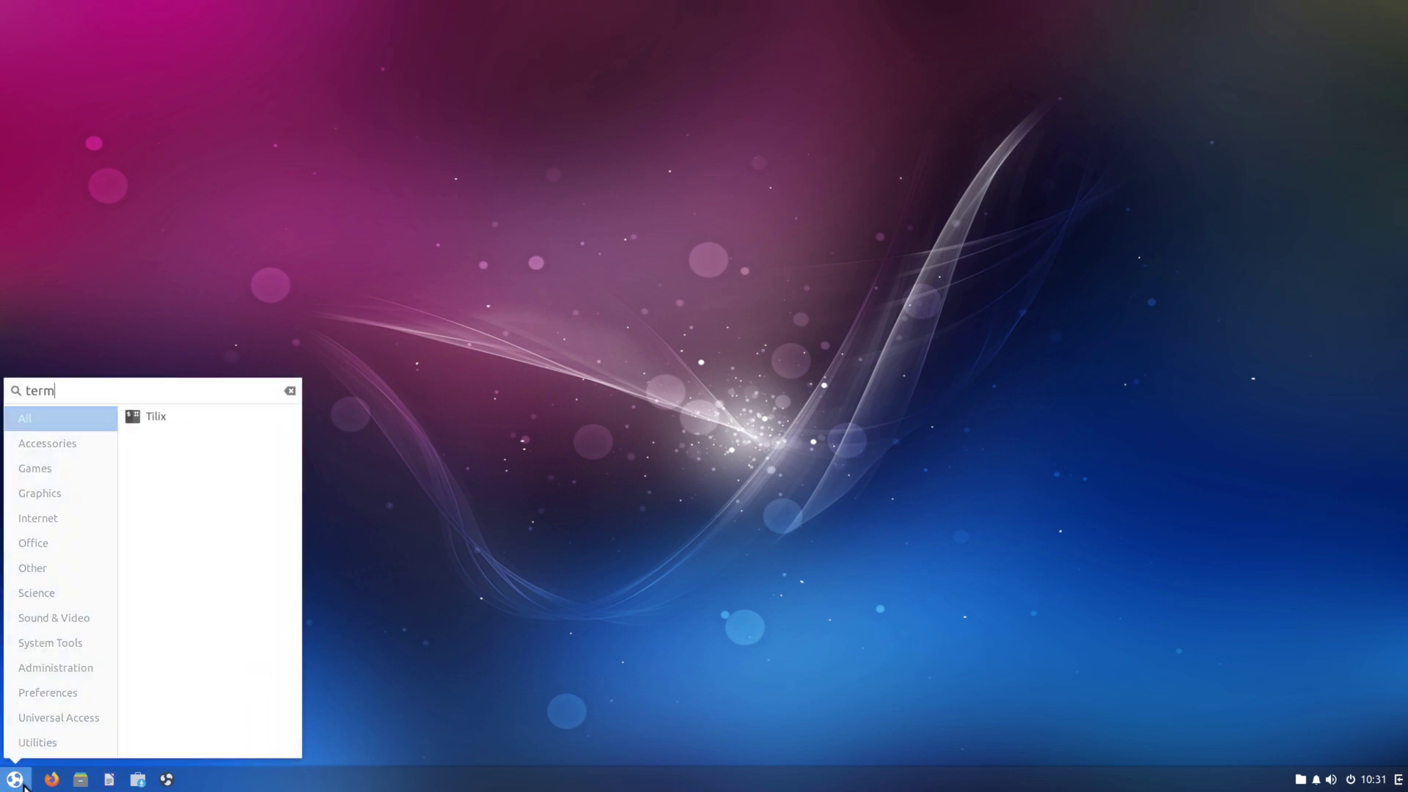
key("Return")
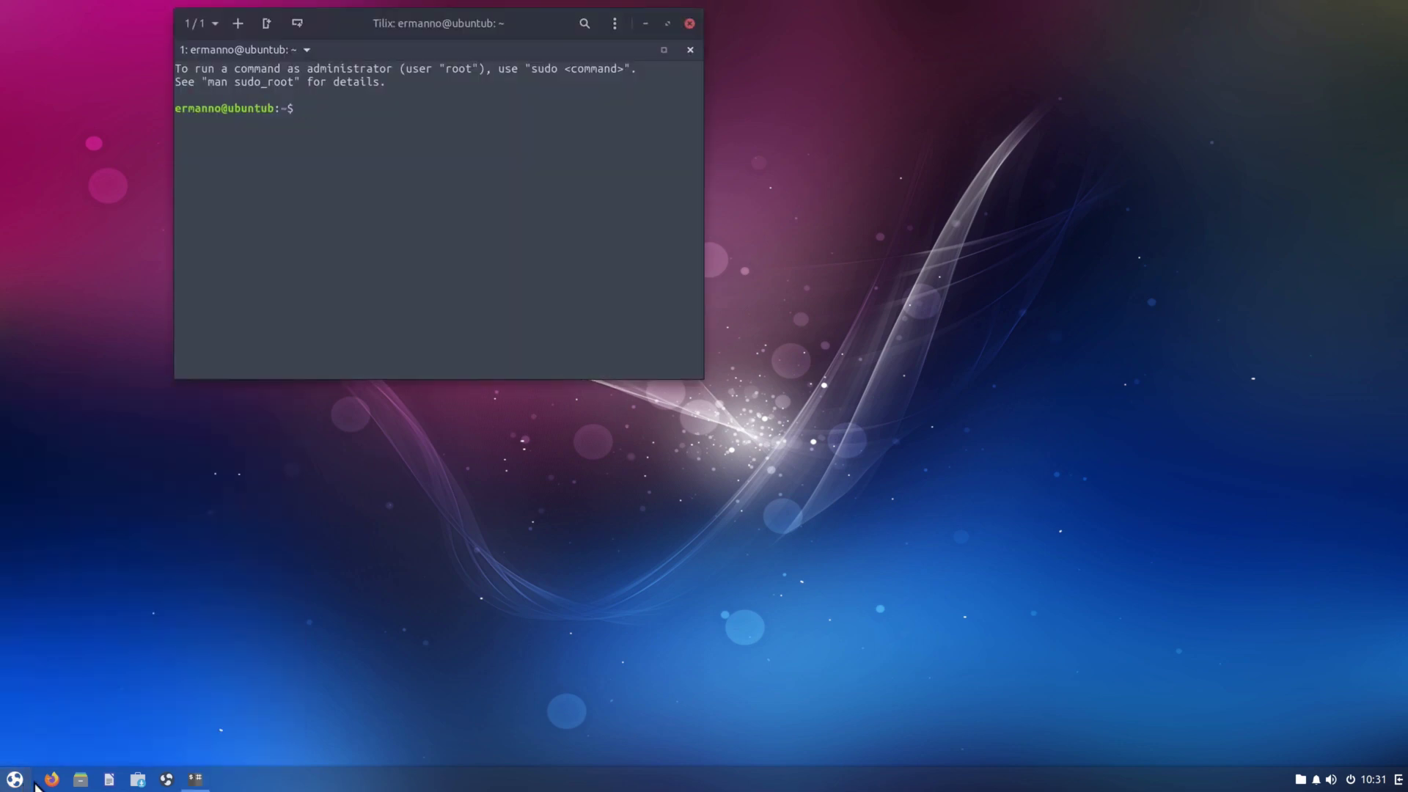
left_click(667, 24)
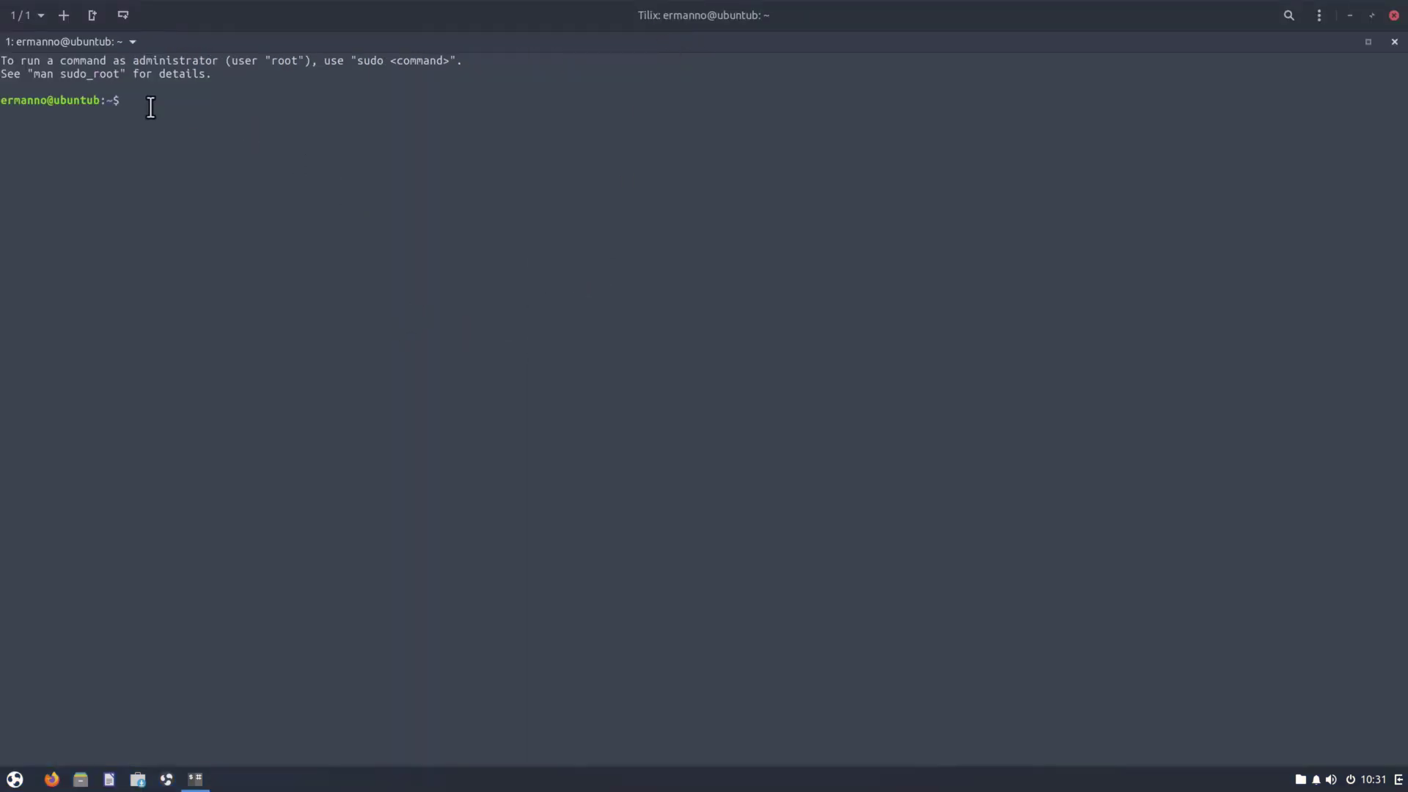
Step: Add a terminal pane below and another to its right, then refocus the top pane
left_click(124, 15)
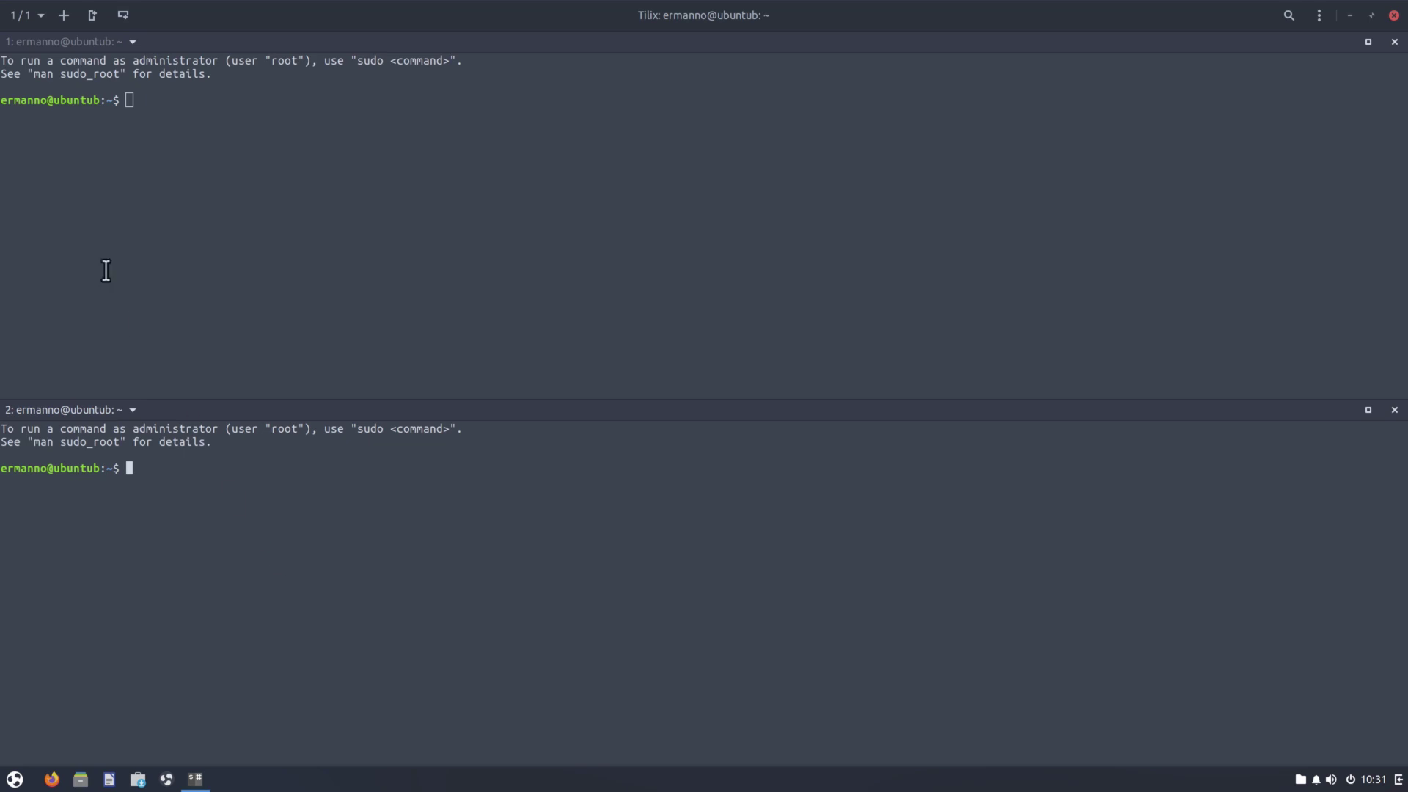
left_click(88, 16)
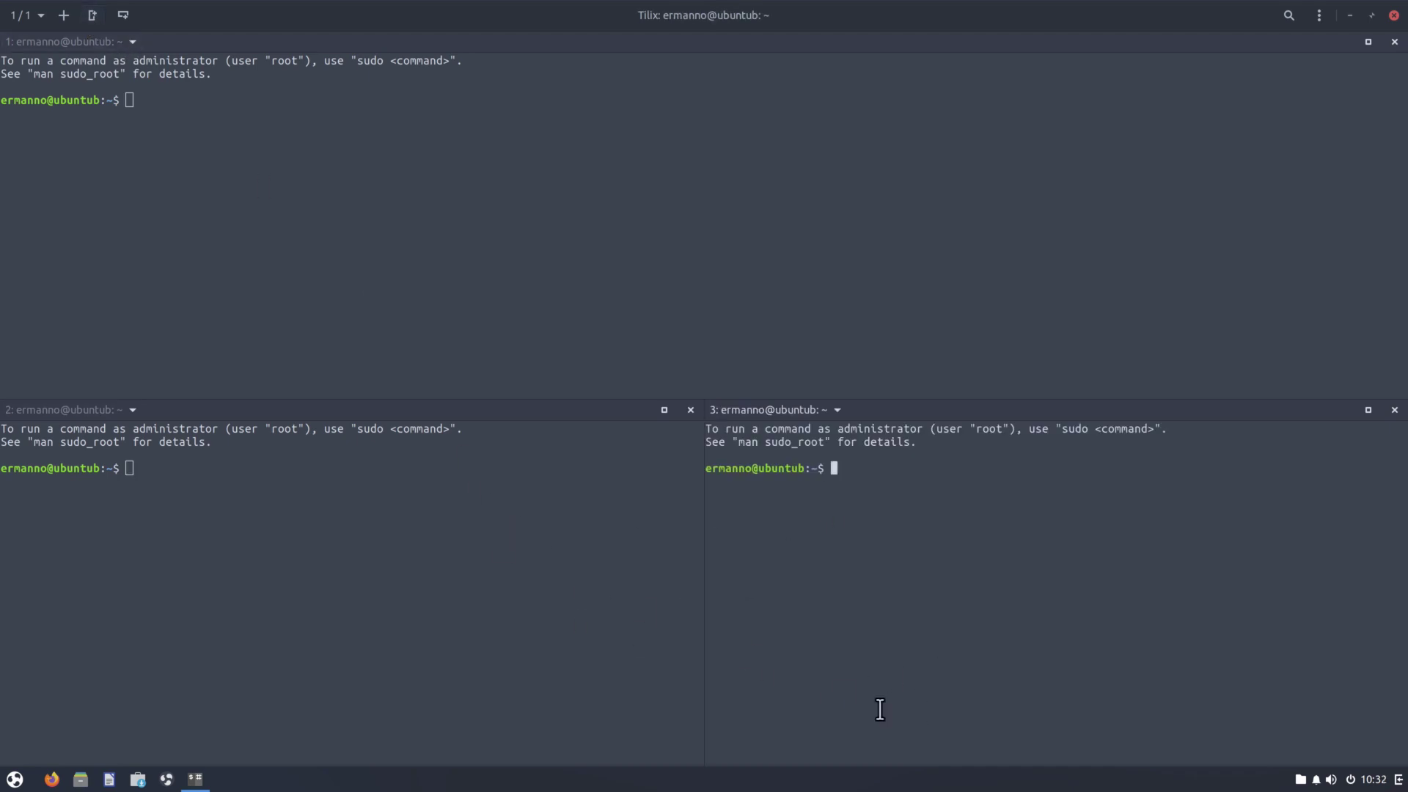
left_click(787, 200)
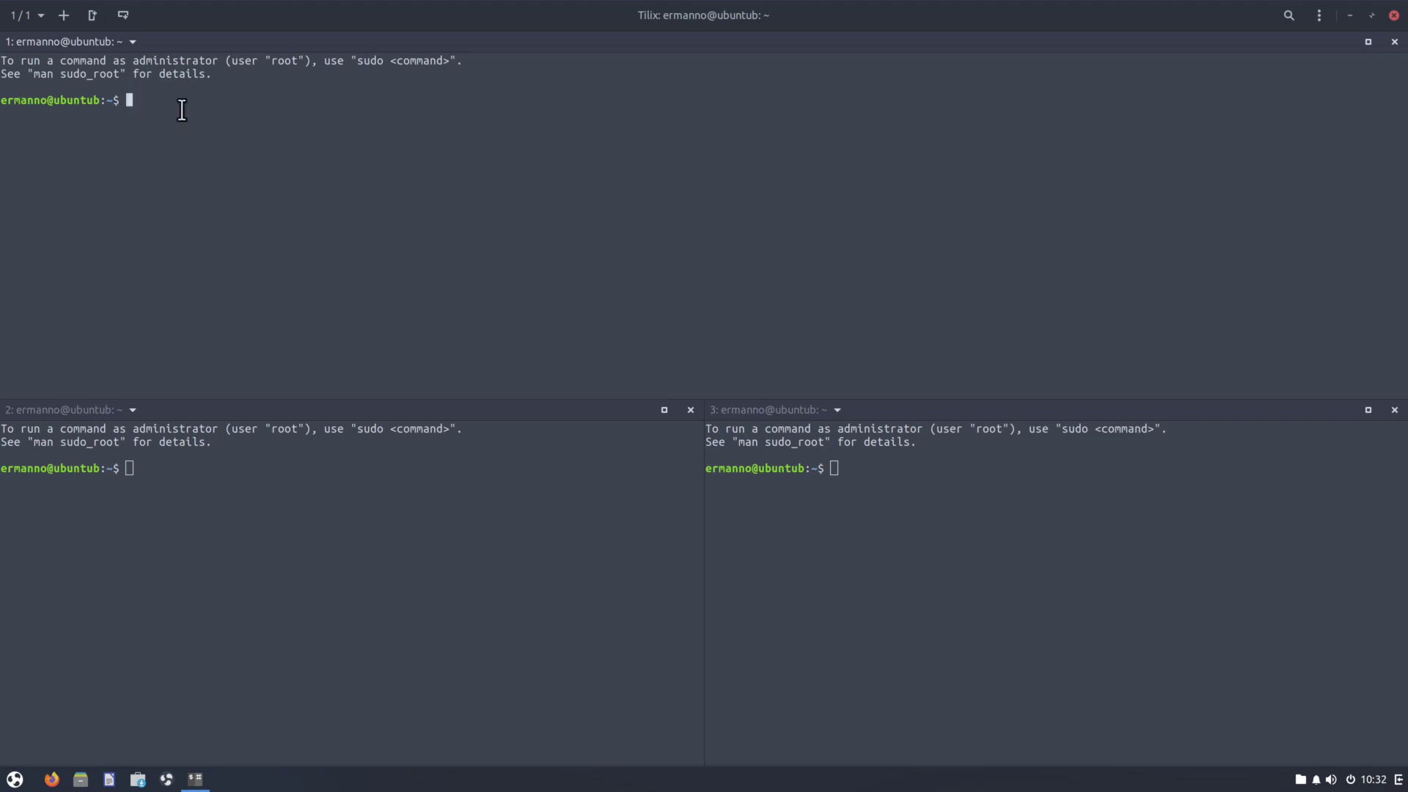
Step: Run 'sudo apt-get update' in the top pane, entering the administrator password
type("sudo apt-get update")
key("Return")
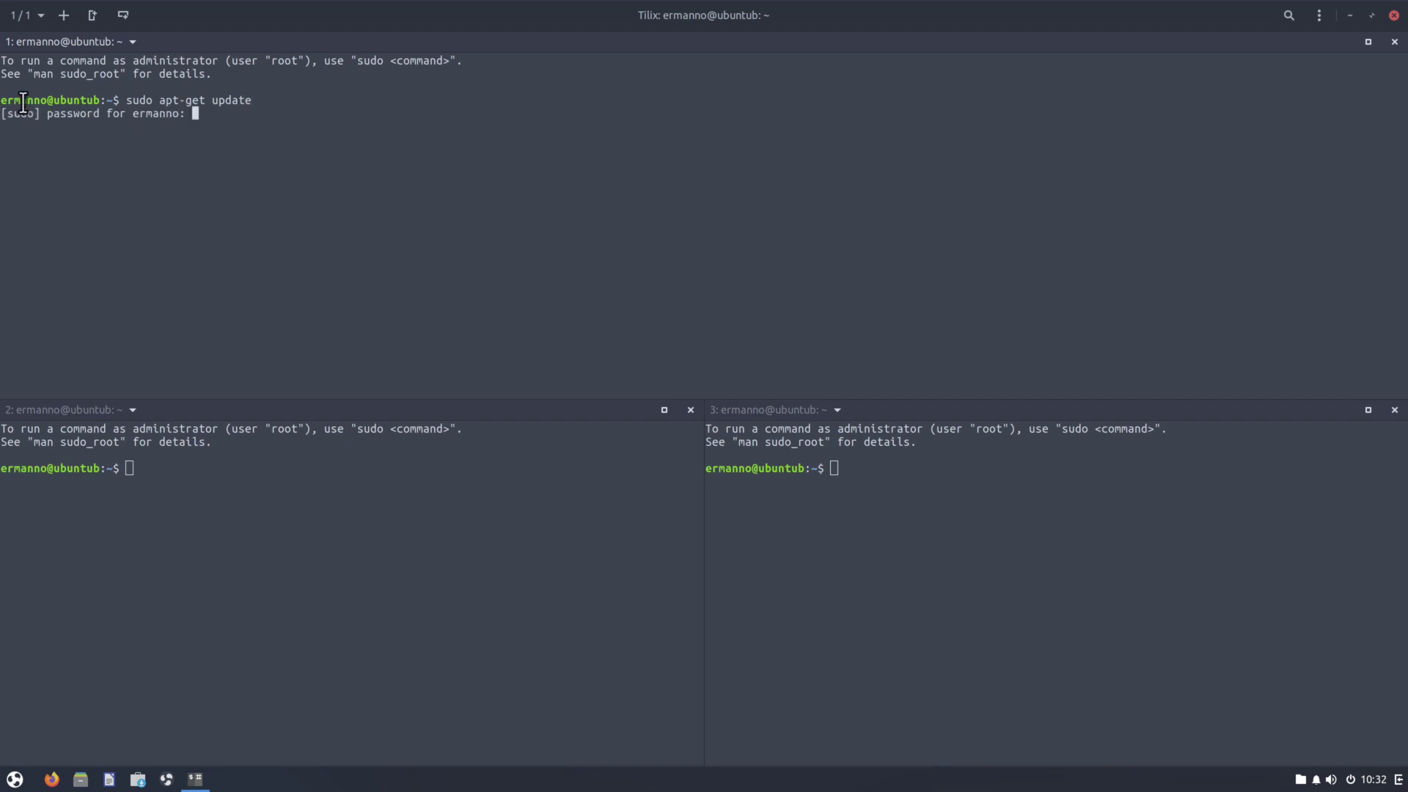
key("Return")
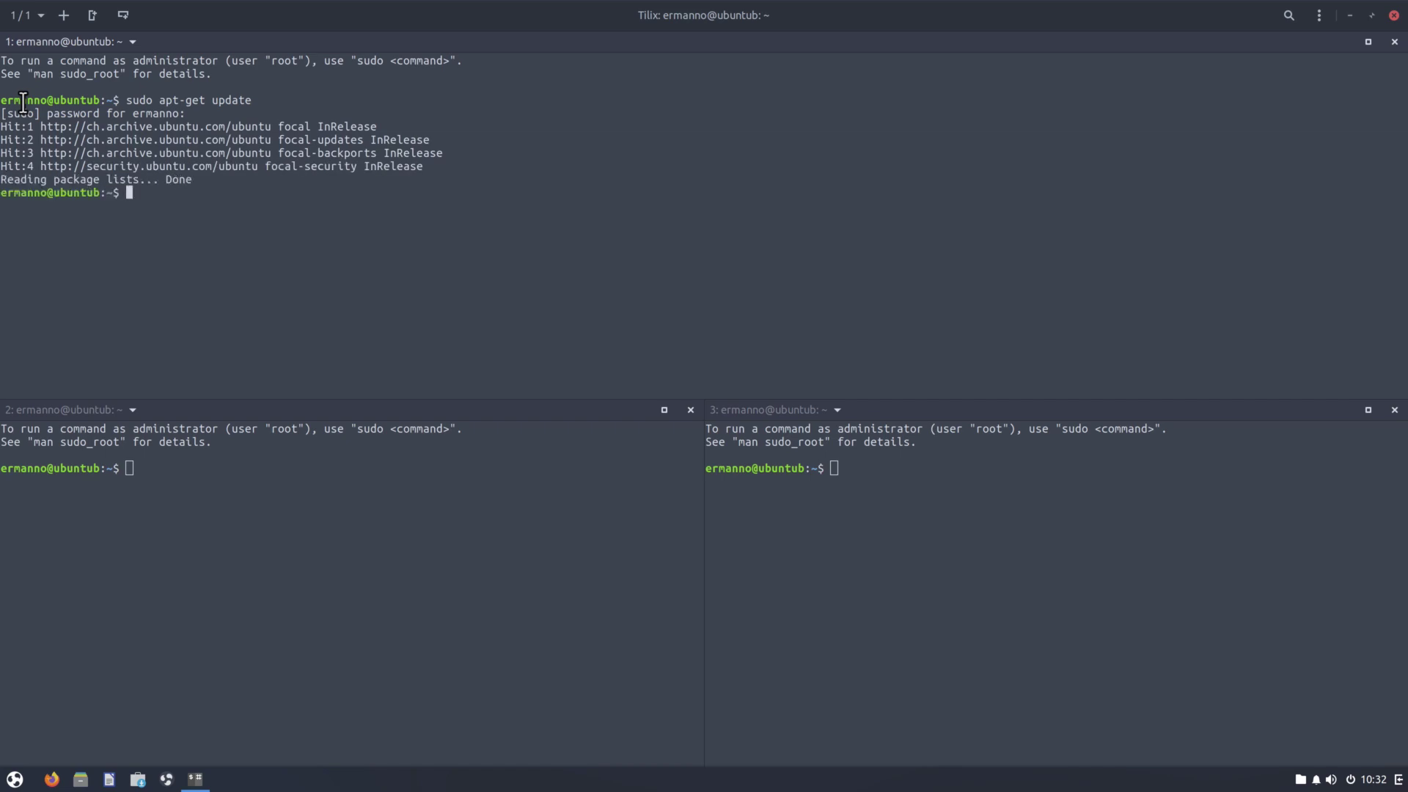
Step: Run 'sudo apt-get upgrade' and confirm installing the 20 package upgrades
key("Up")
key("BackSpace")
key("BackSpace")
key("BackSpace")
key("BackSpace")
type("grade")
key("Return")
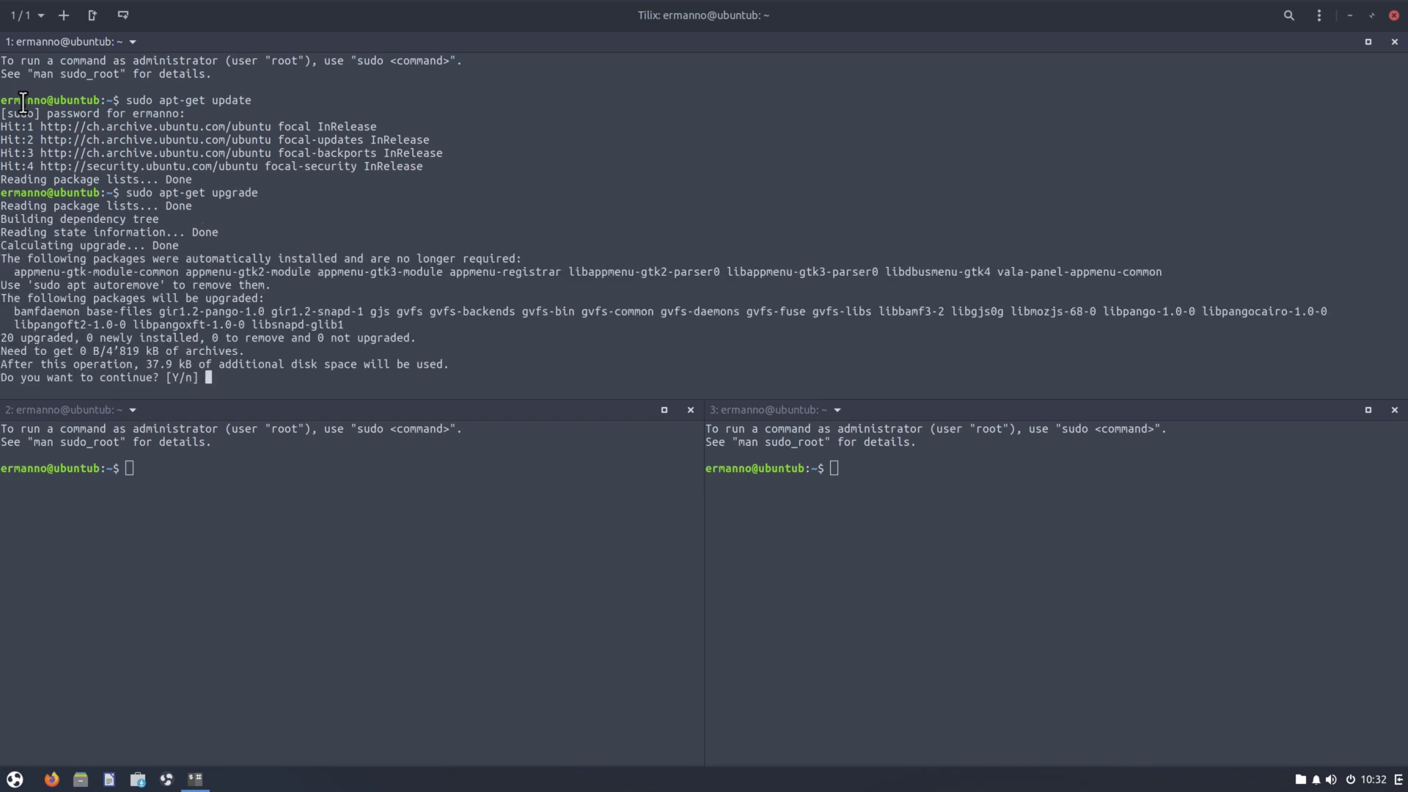
key("Return")
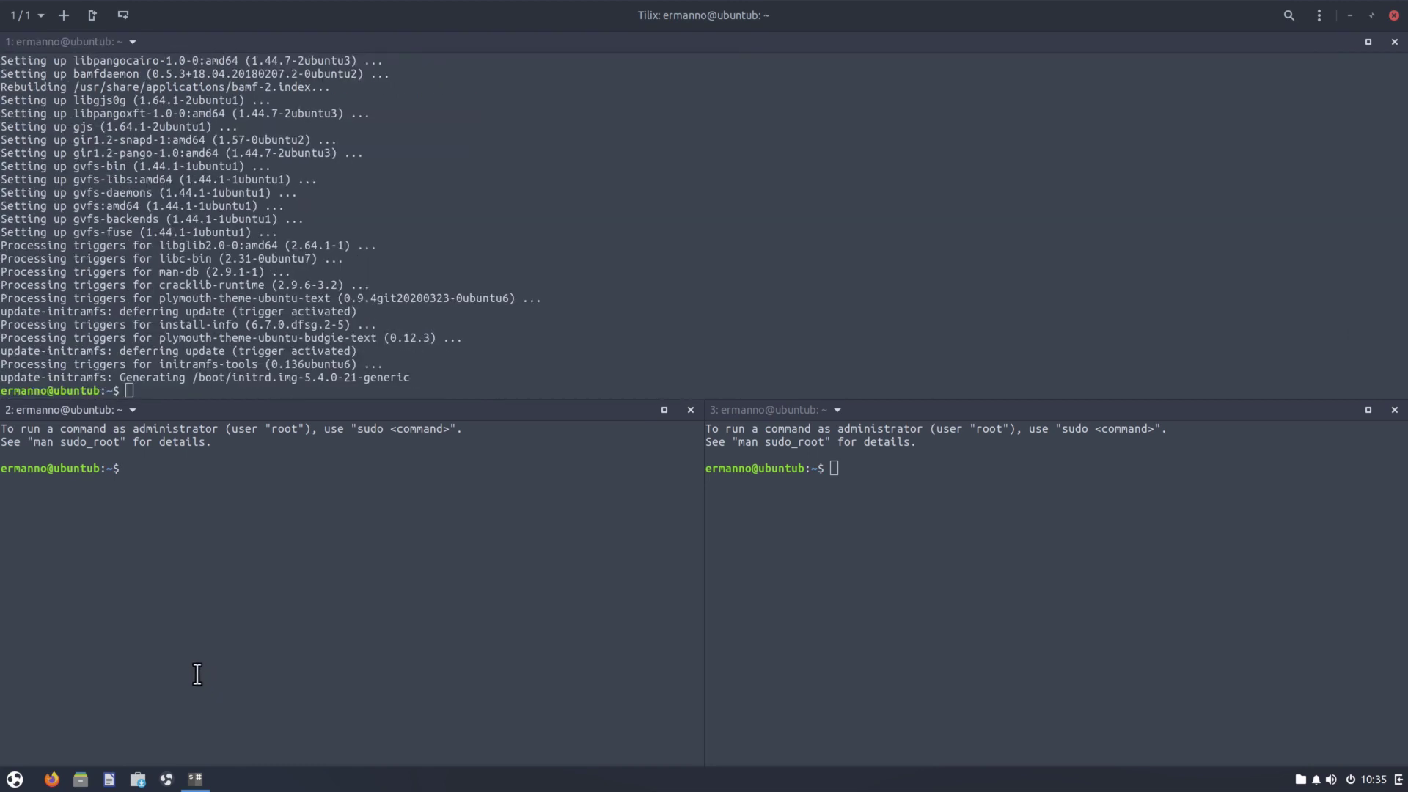
left_click(154, 661)
left_click(11, 783)
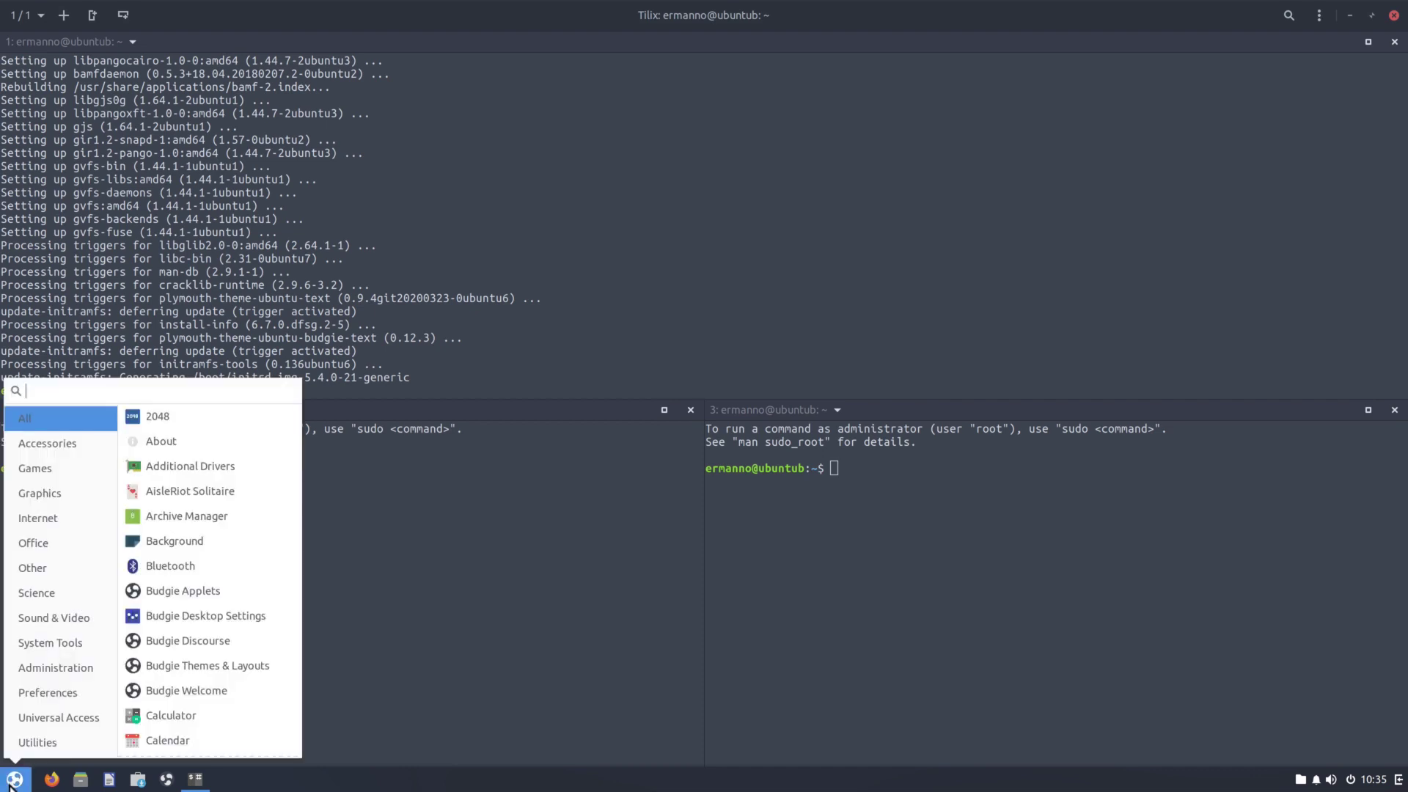
type("upd")
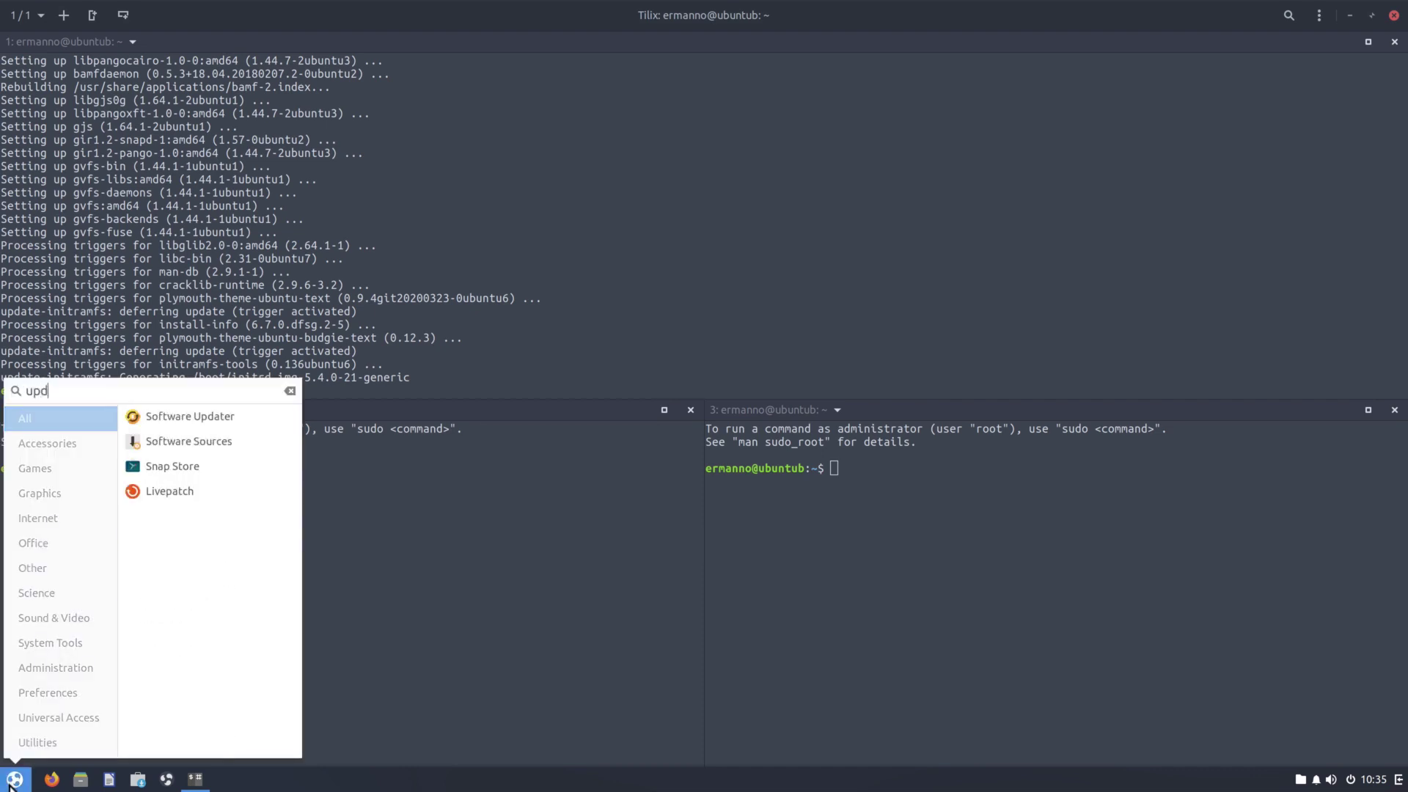
left_click(218, 441)
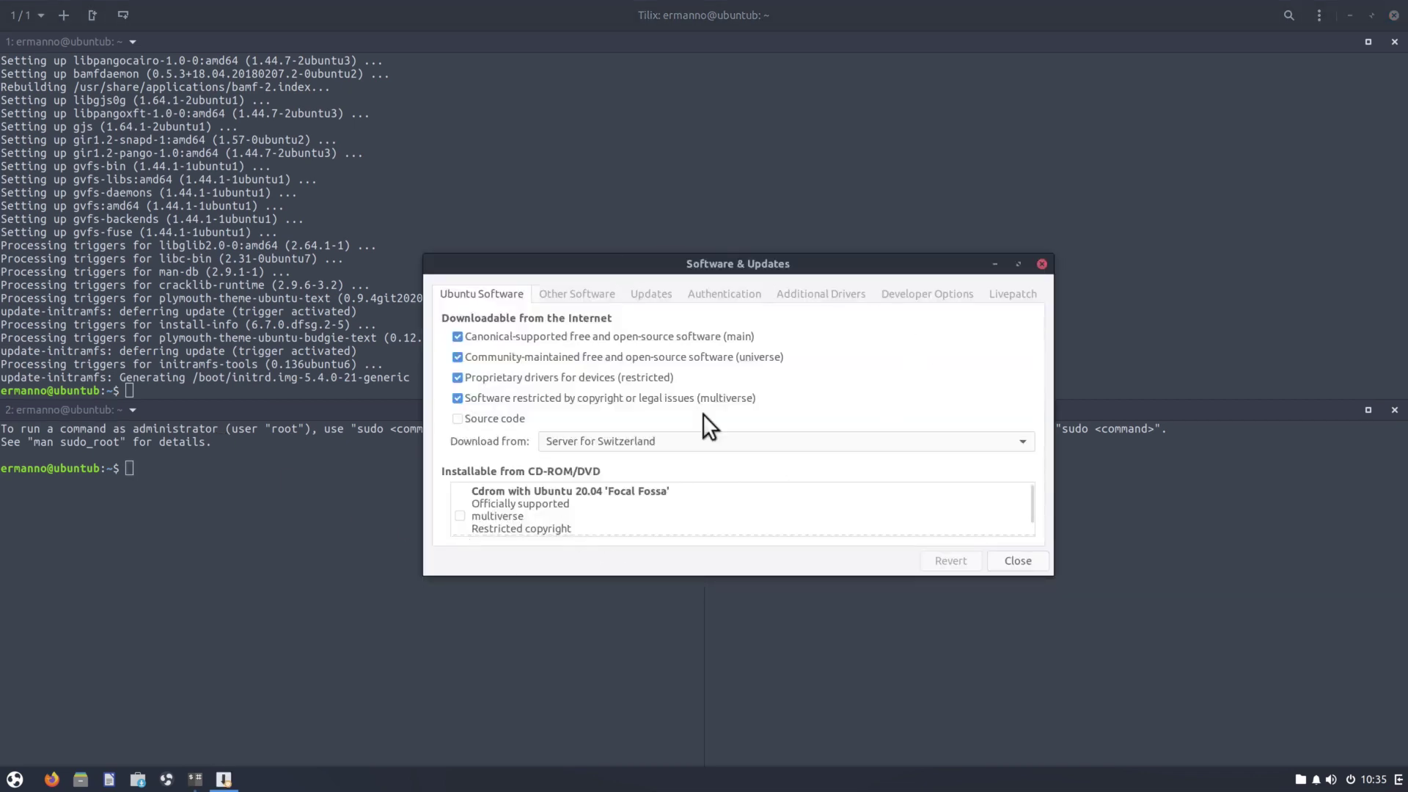
left_click(1041, 264)
left_click(15, 779)
type("u")
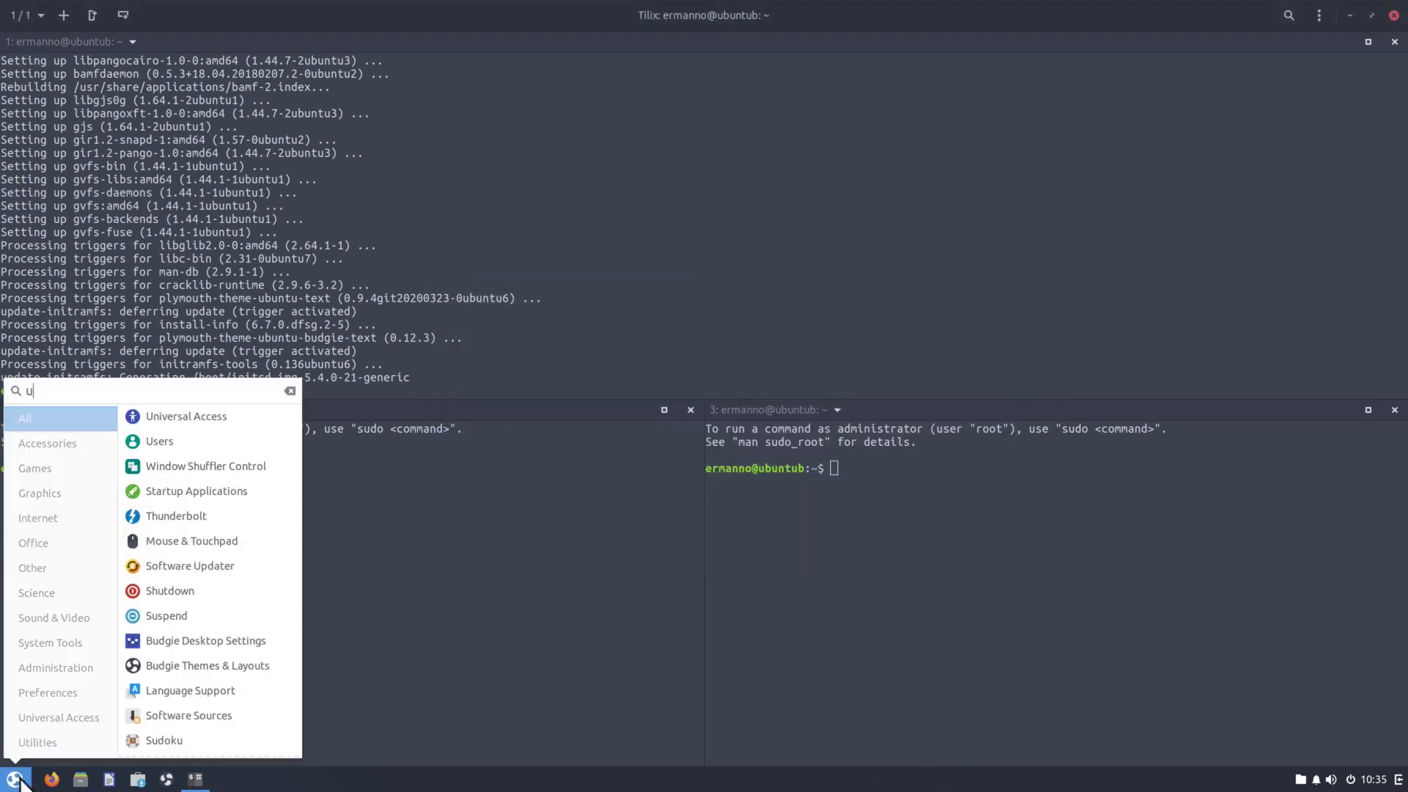
type("pda")
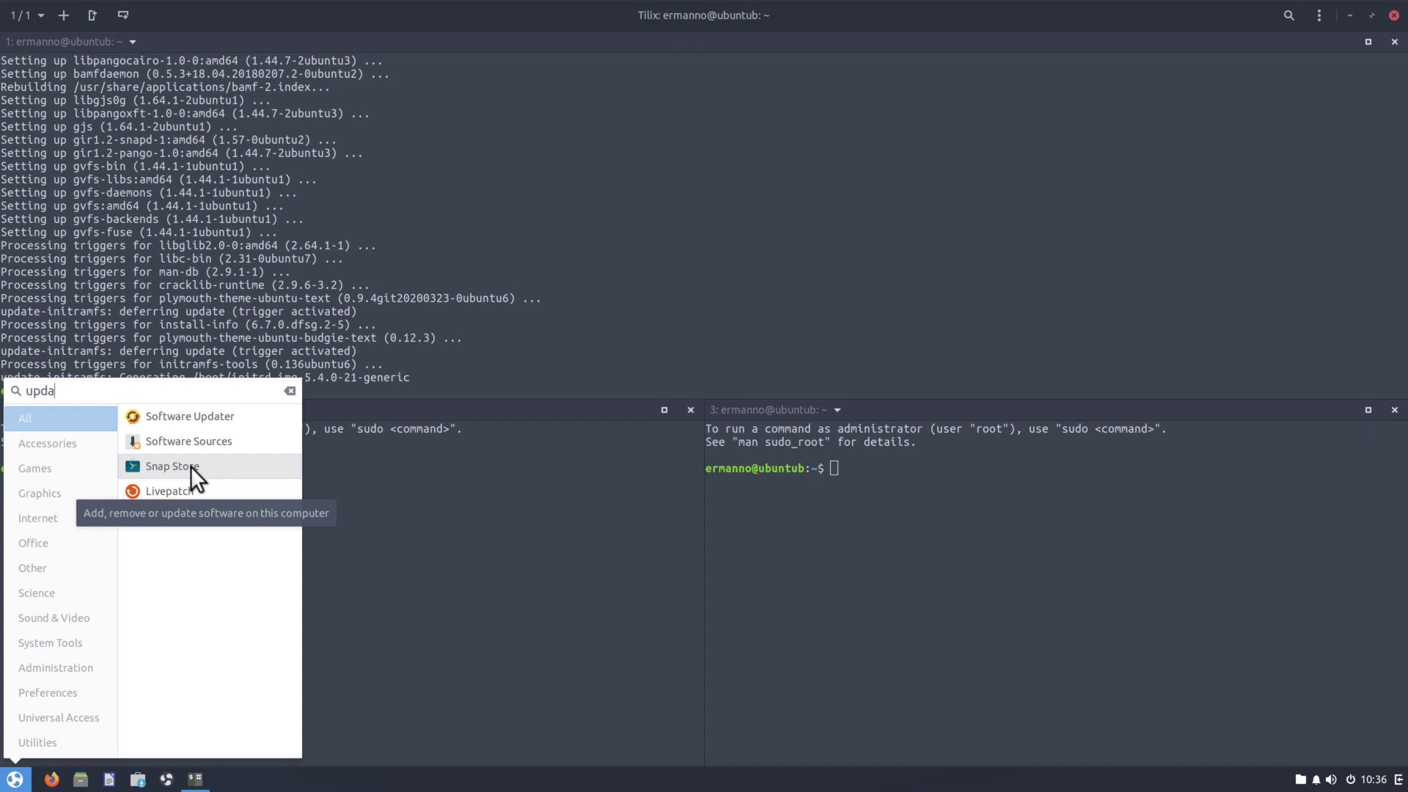
left_click(430, 526)
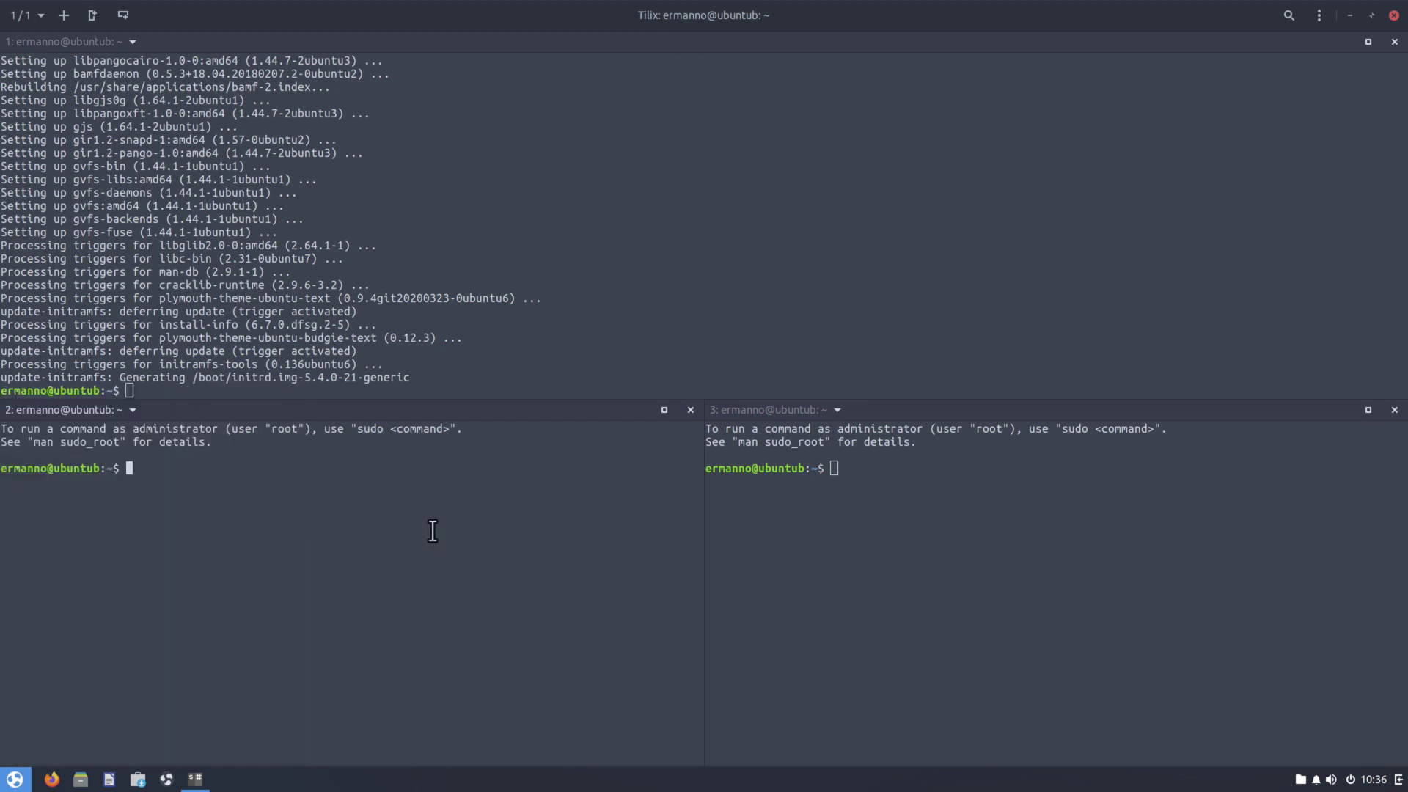
Step: Close the Tilix terminal window
left_click(1394, 15)
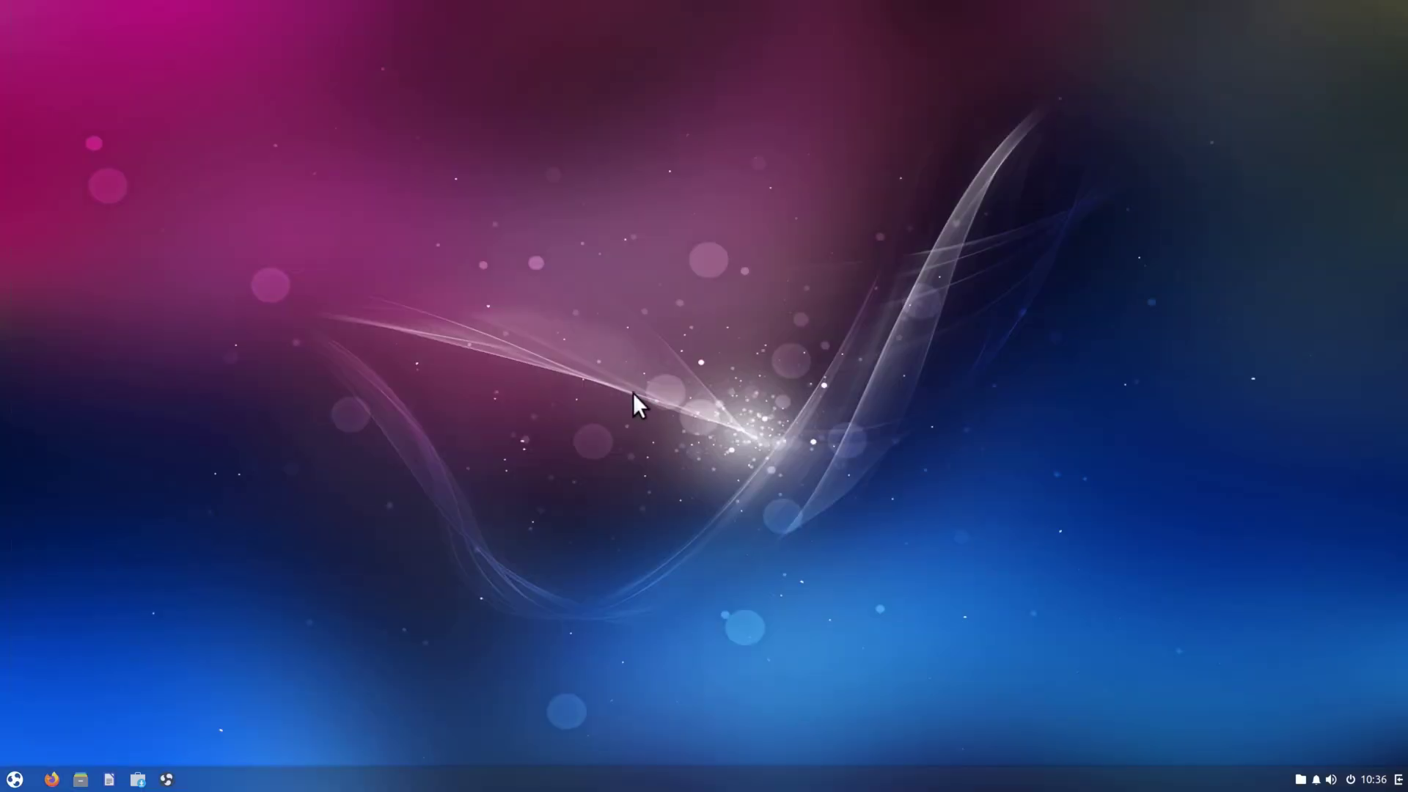